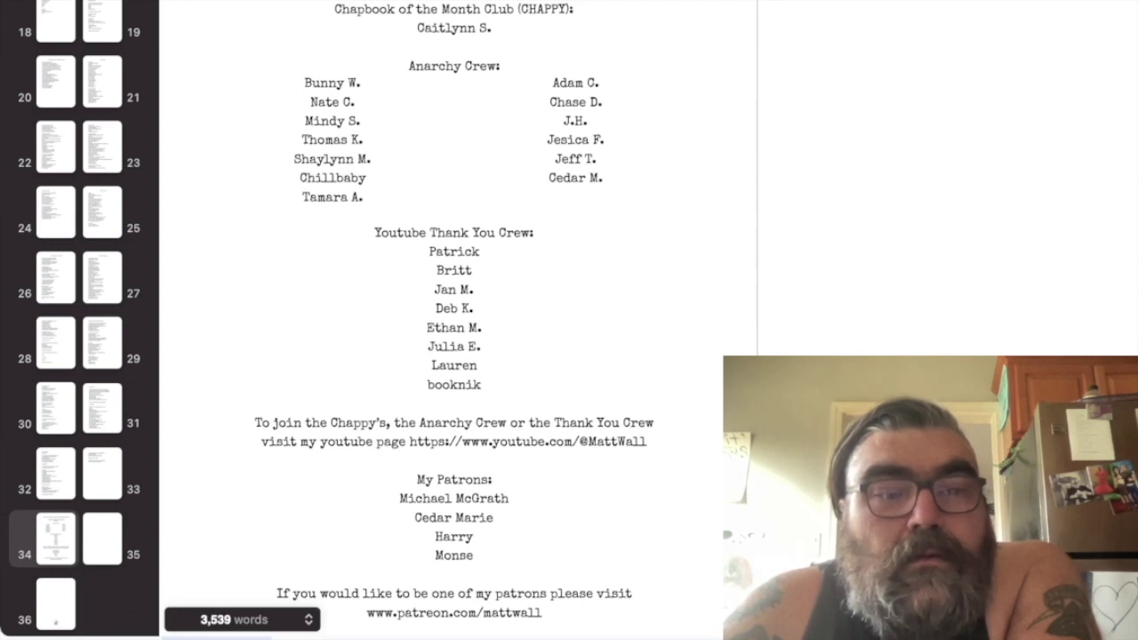
Jump back to the chapbook's cover page
key(Home)
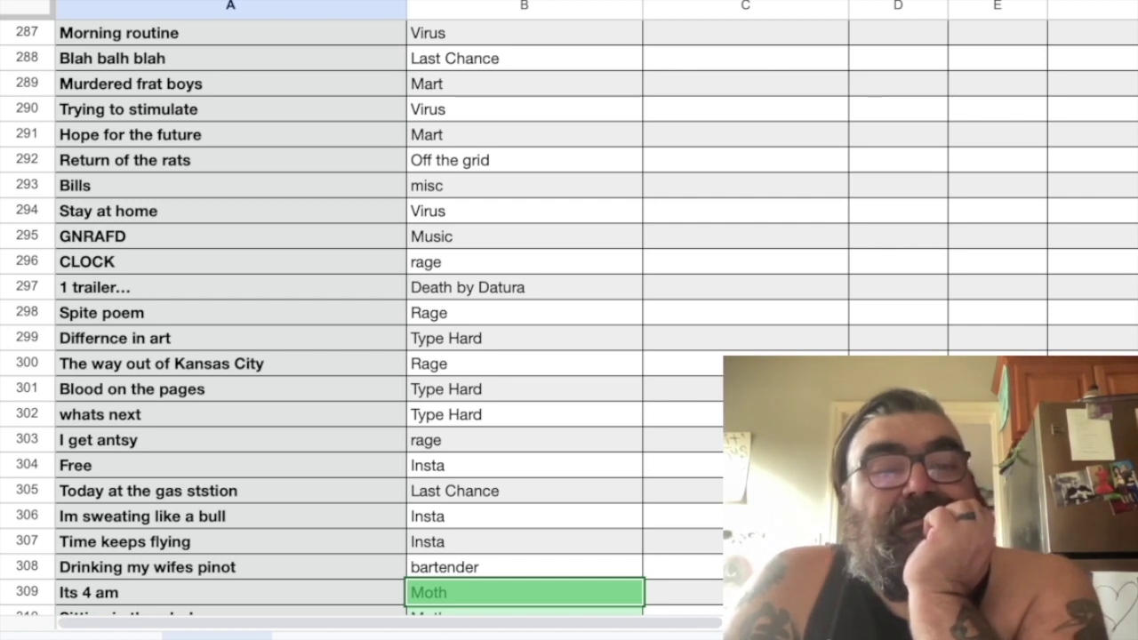
Step through each 'moth' match in the poem list, ending at mothers day in row 1174
key(Return)
key(Return)
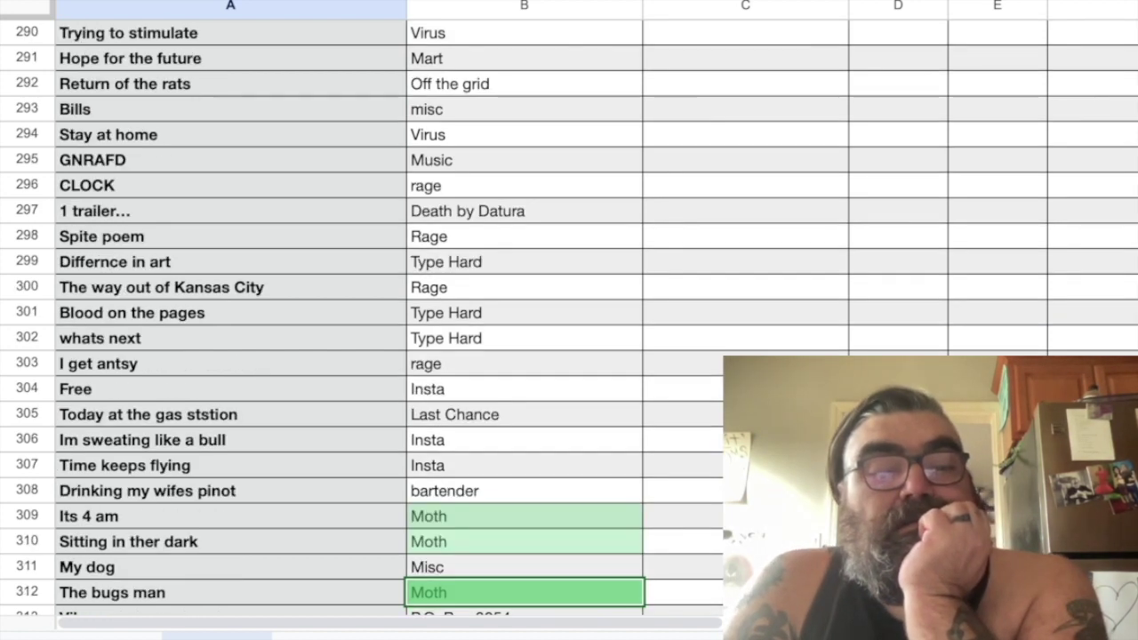
key(Return)
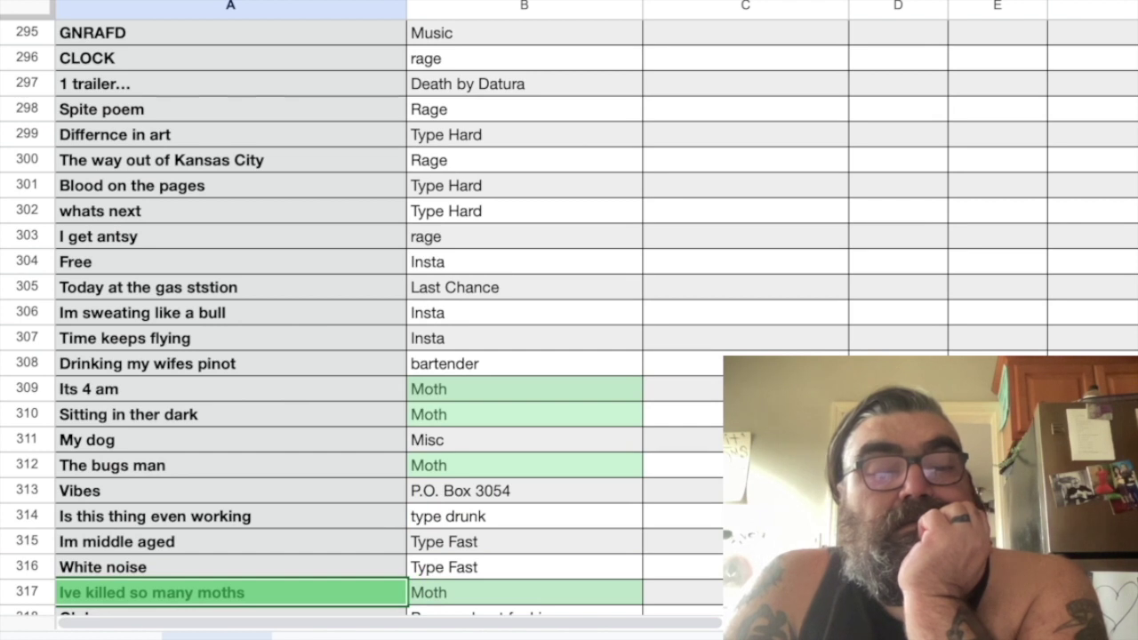
key(Return)
key(Return)
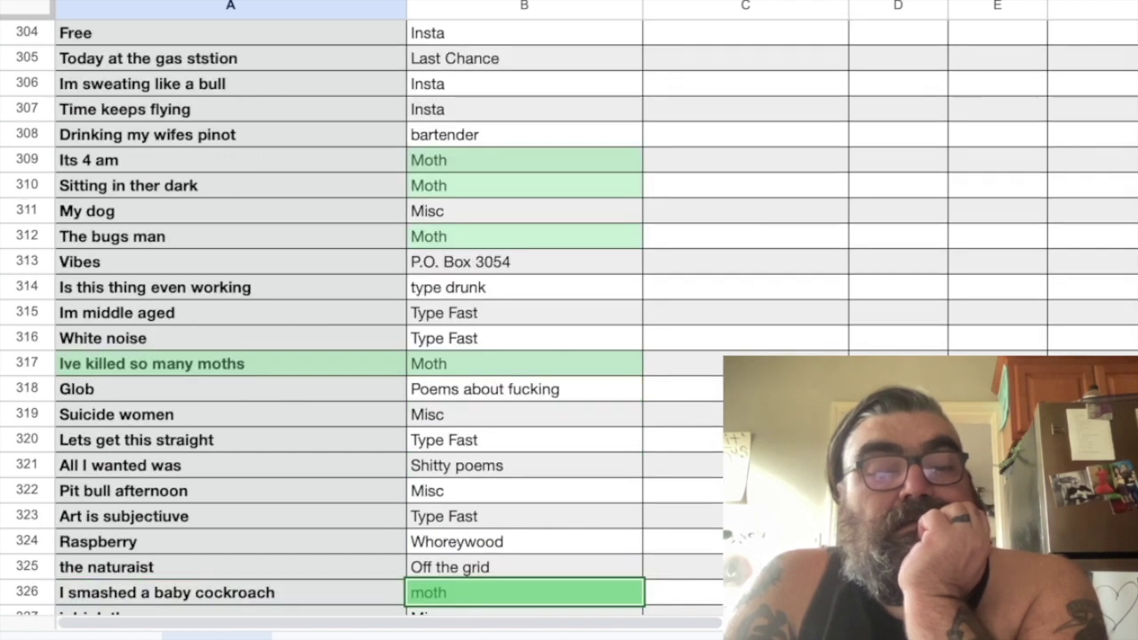
key(Return)
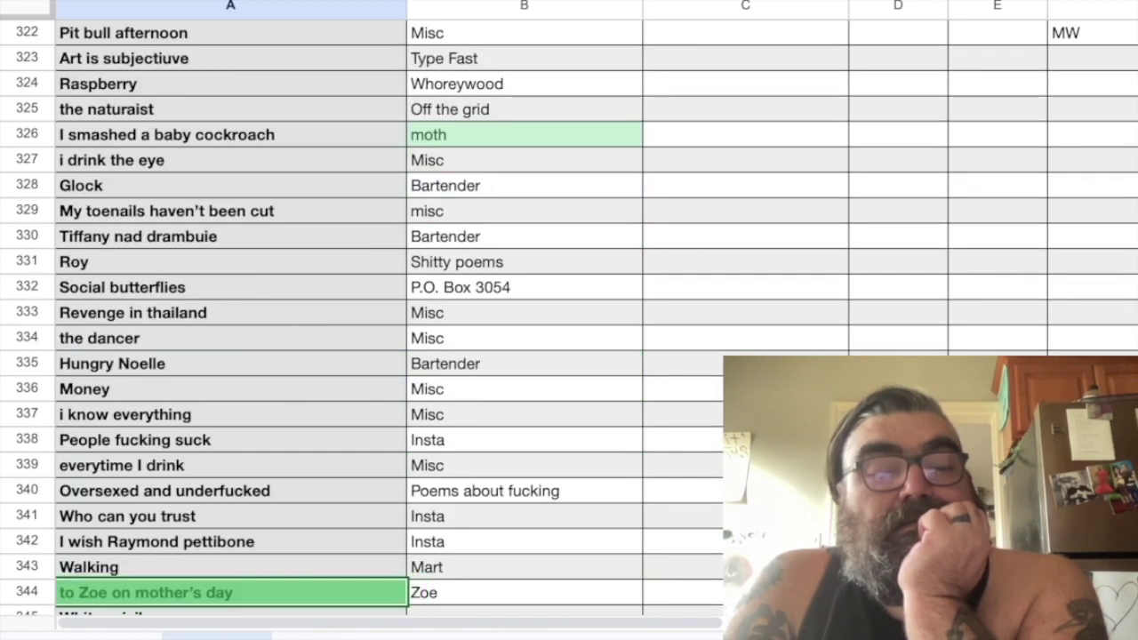
key(Return)
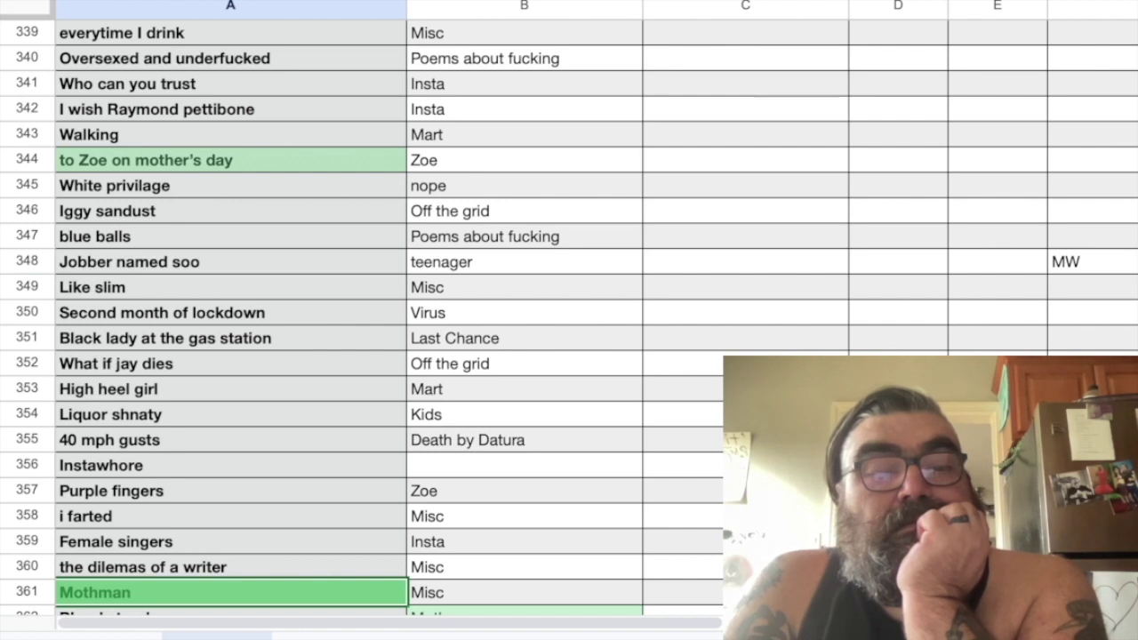
key(Return)
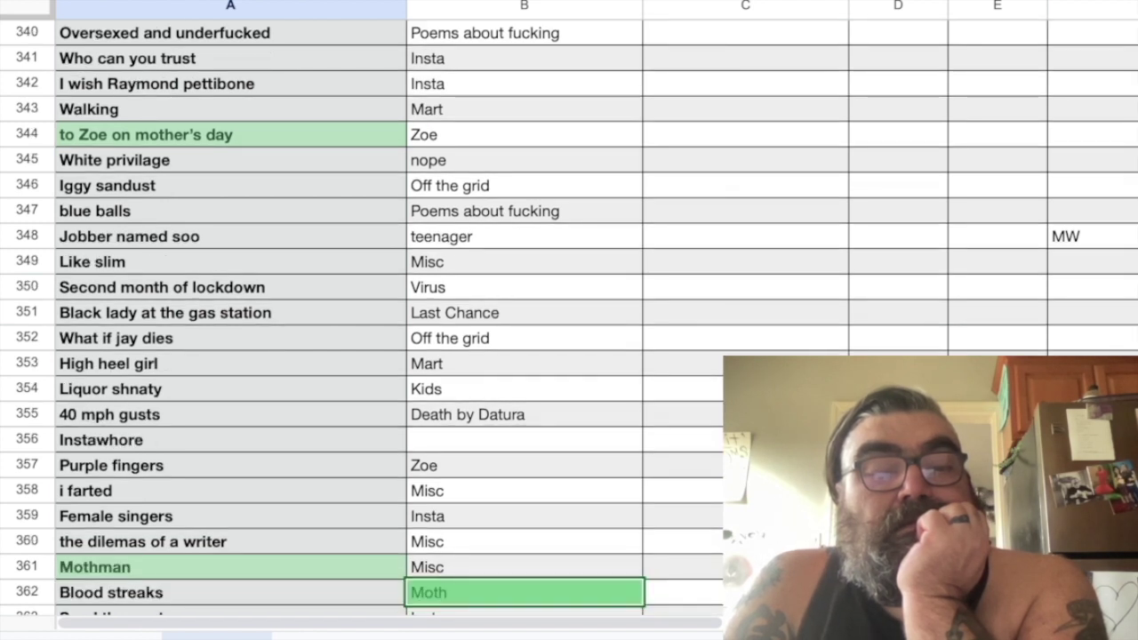
key(Return)
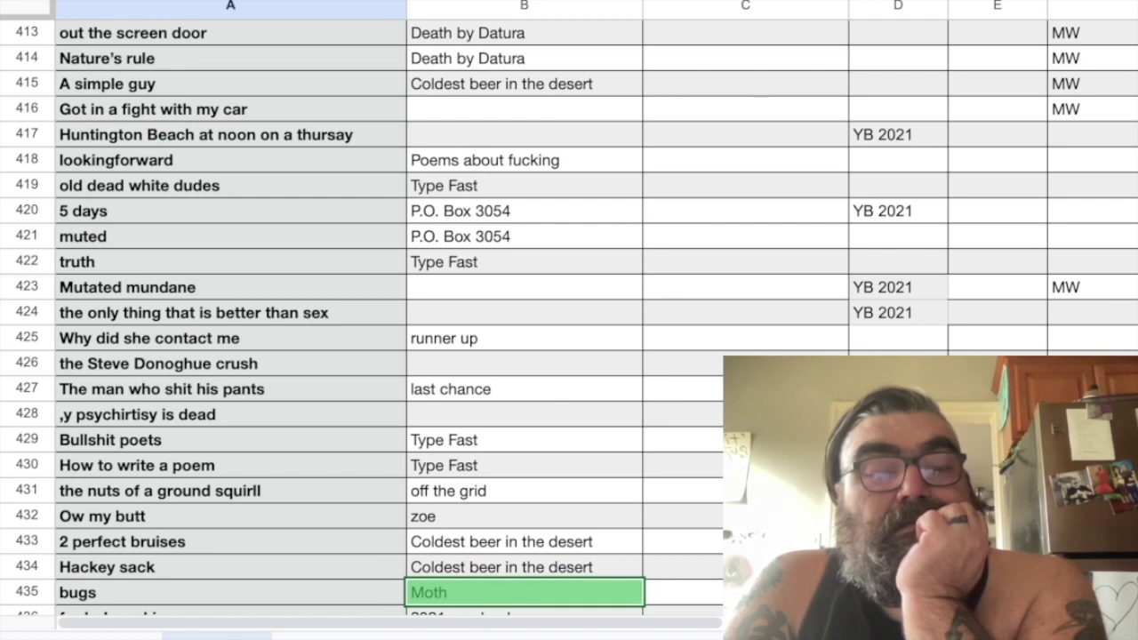
key(Return)
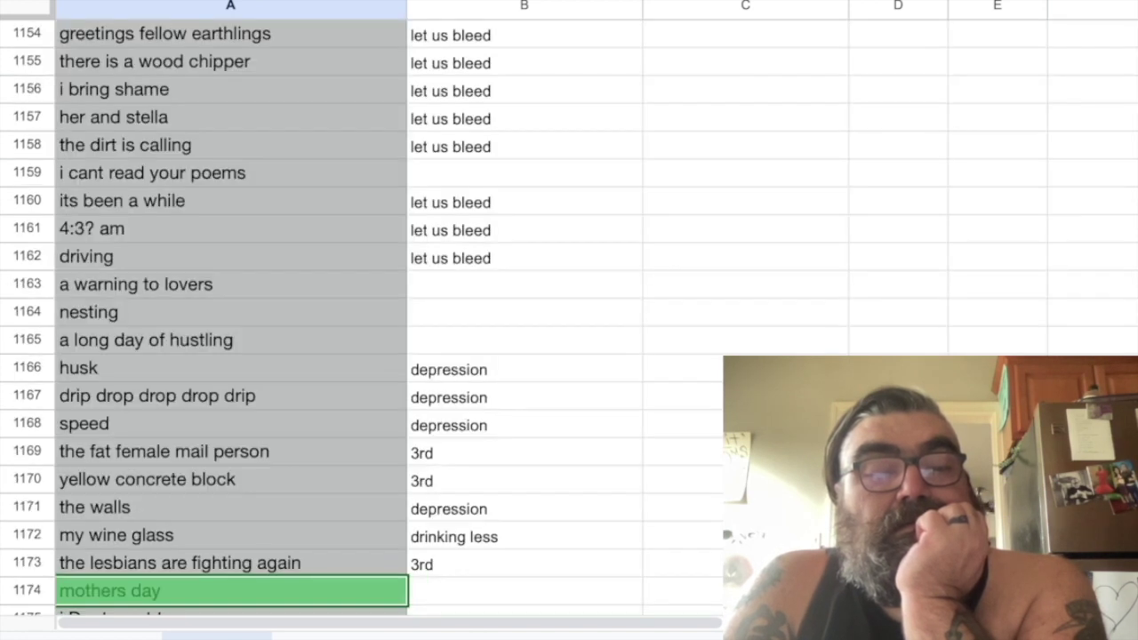
scroll(355, 311, up, 10)
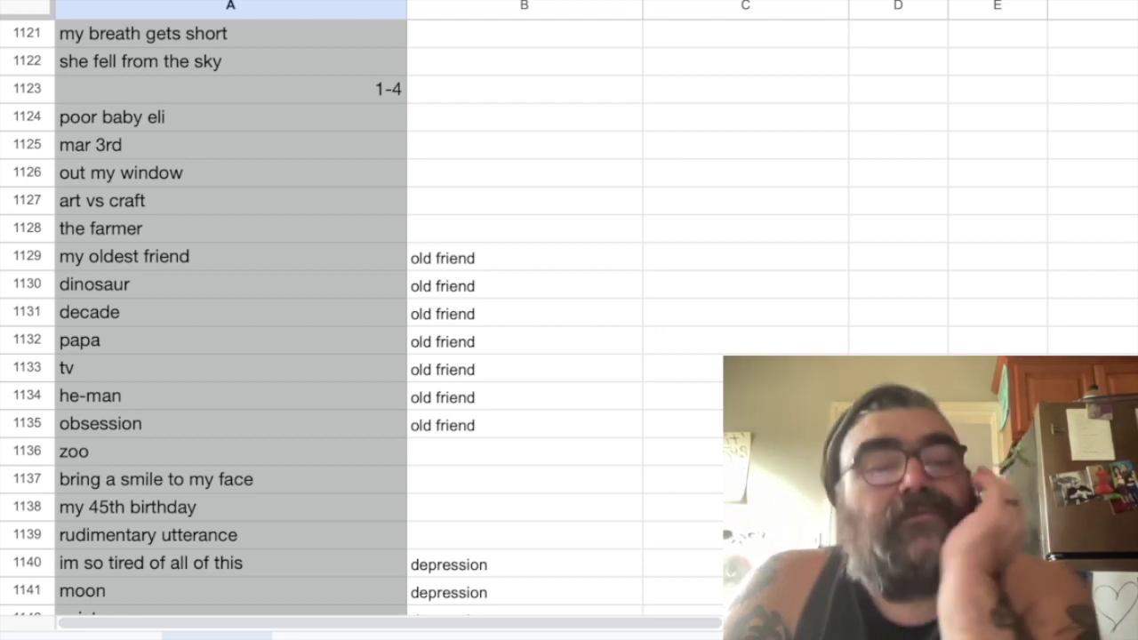
scroll(356, 311, up, 3)
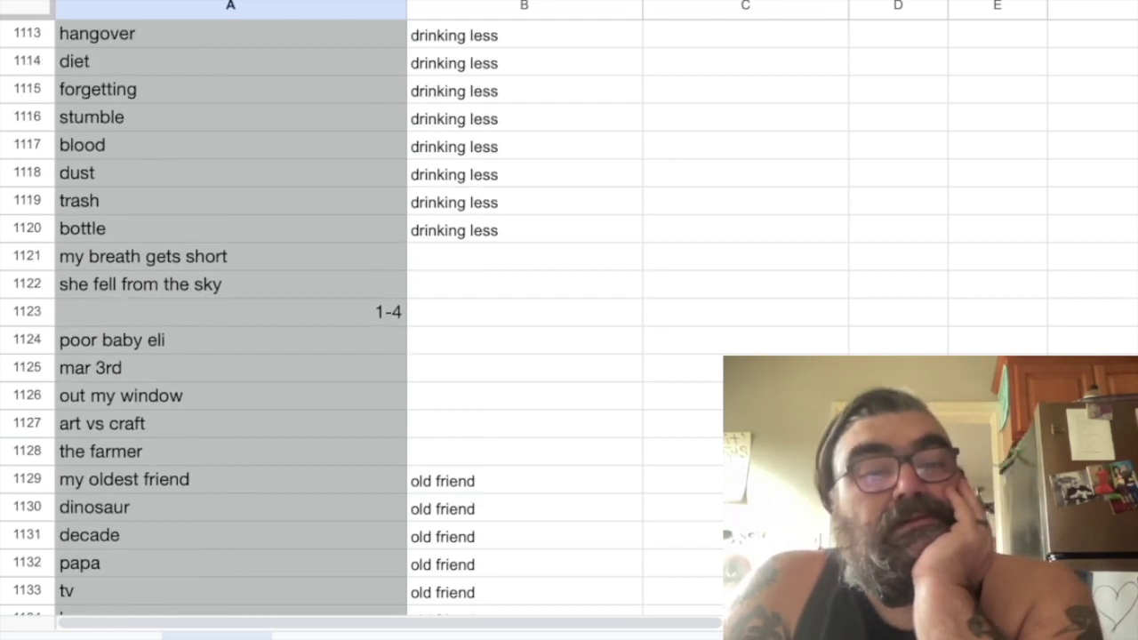
scroll(355, 312, up, 4)
scroll(356, 311, up, 2)
scroll(356, 311, up, 2)
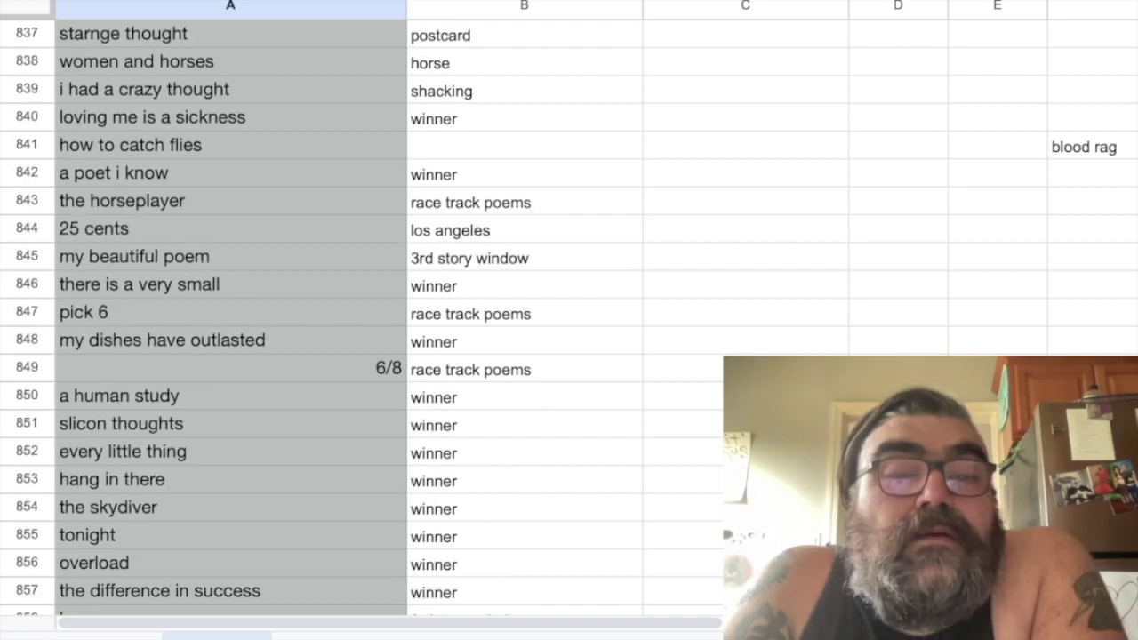
scroll(356, 311, up, 1)
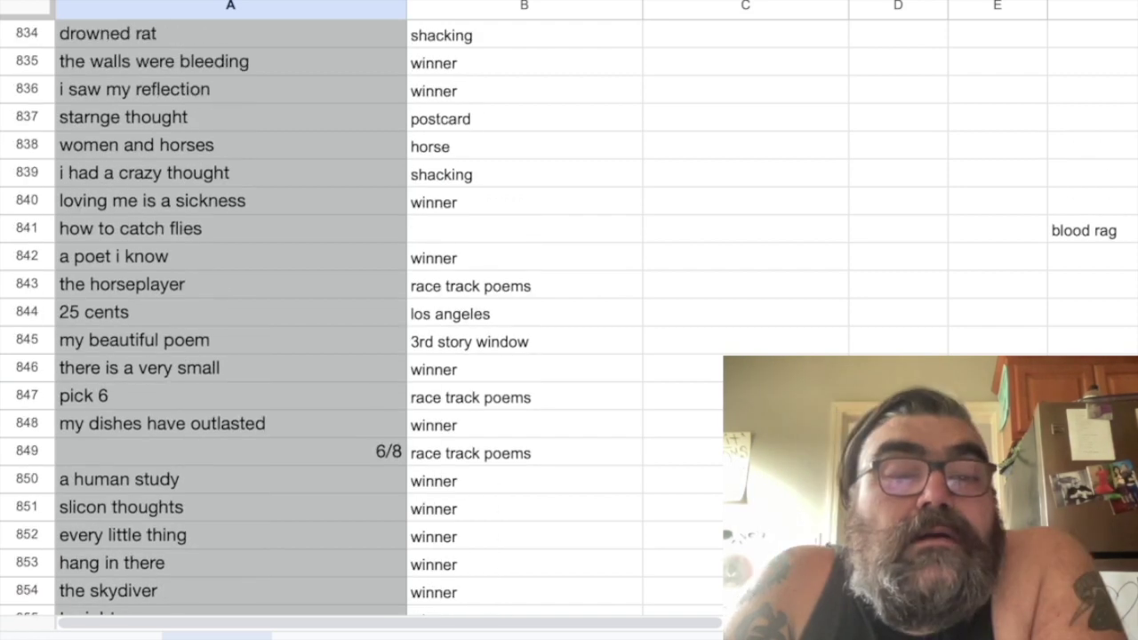
scroll(356, 311, up, 1)
scroll(356, 311, up, 10)
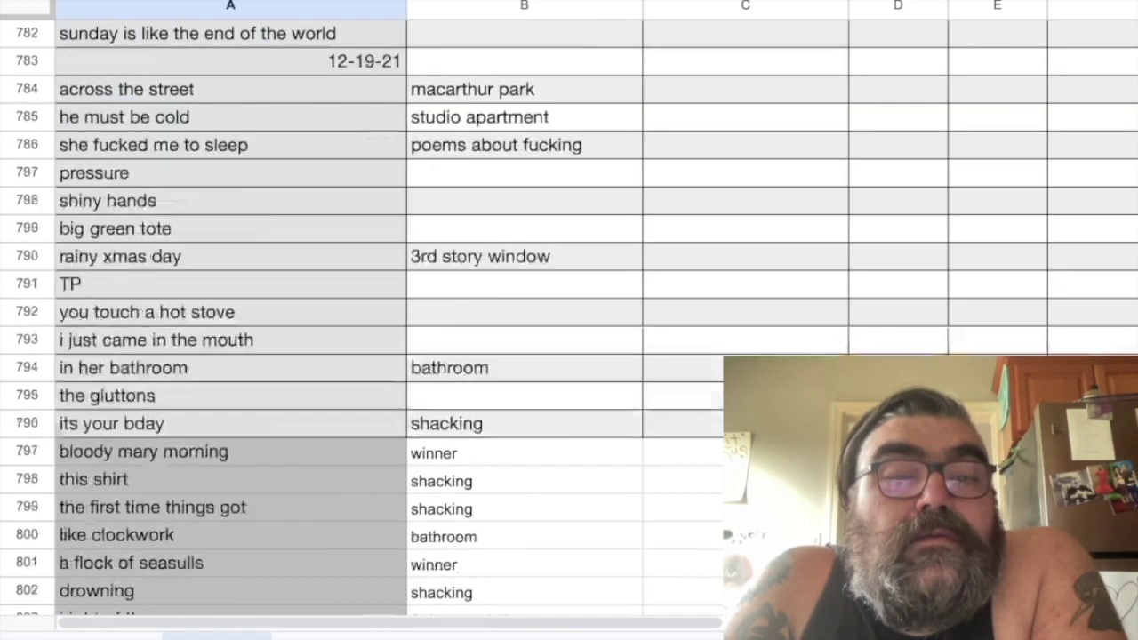
scroll(355, 311, up, 20)
scroll(356, 312, up, 20)
scroll(356, 311, up, 3)
scroll(356, 311, up, 20)
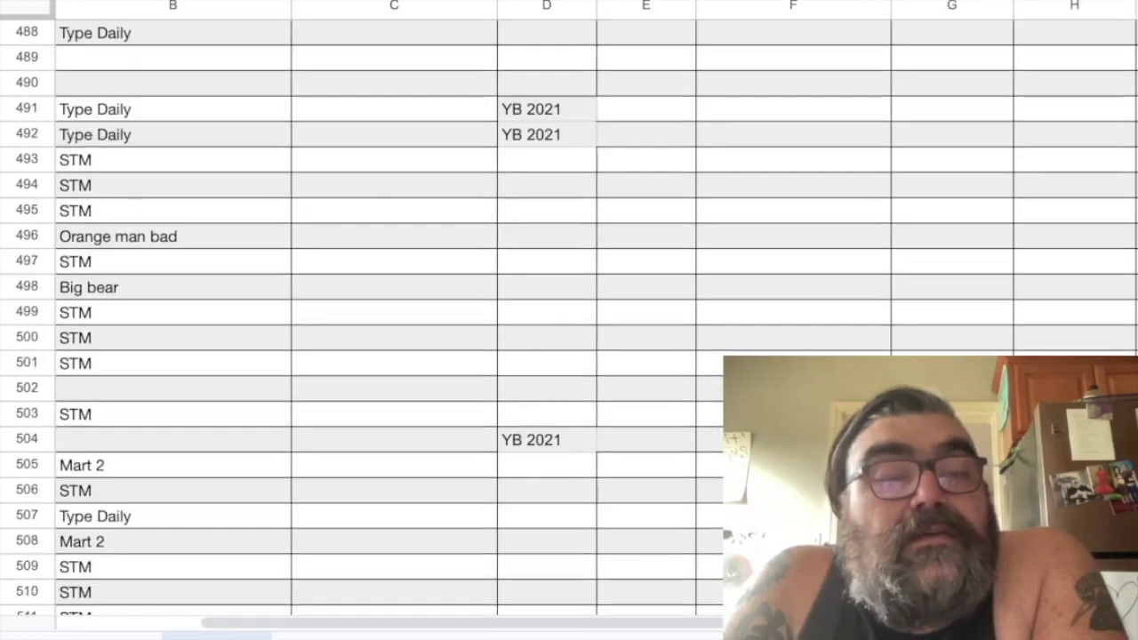
scroll(356, 311, up, 4)
scroll(356, 311, up, 7)
scroll(356, 311, up, 11)
scroll(355, 311, up, 12)
scroll(356, 311, up, 20)
scroll(356, 311, up, 3)
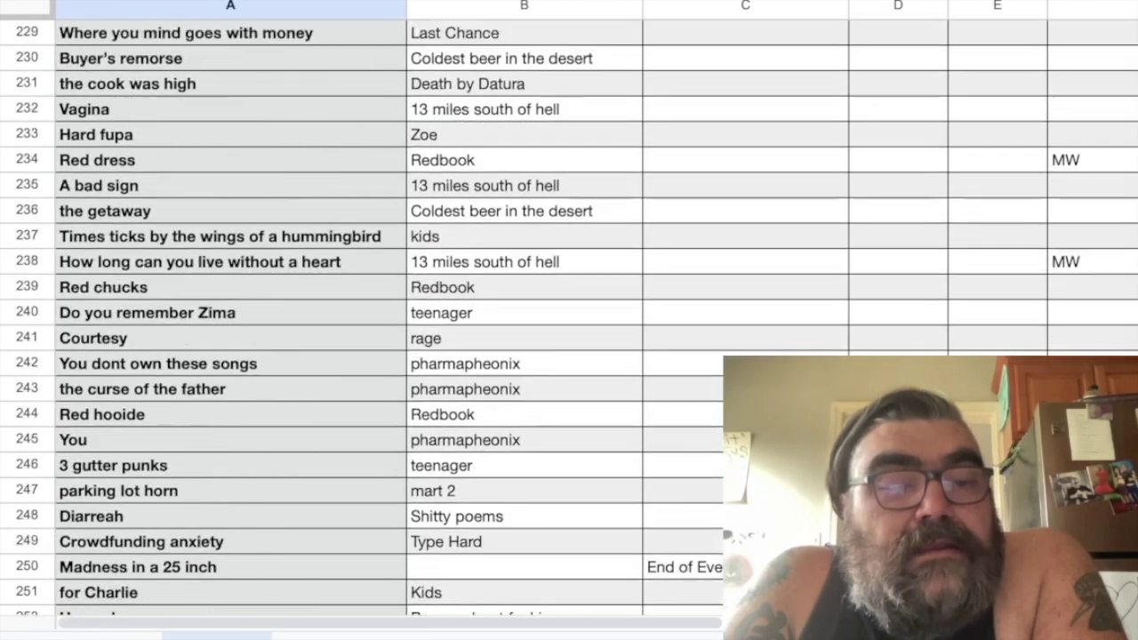
scroll(356, 311, up, 20)
scroll(356, 311, up, 5)
scroll(355, 311, down, 20)
scroll(356, 311, down, 20)
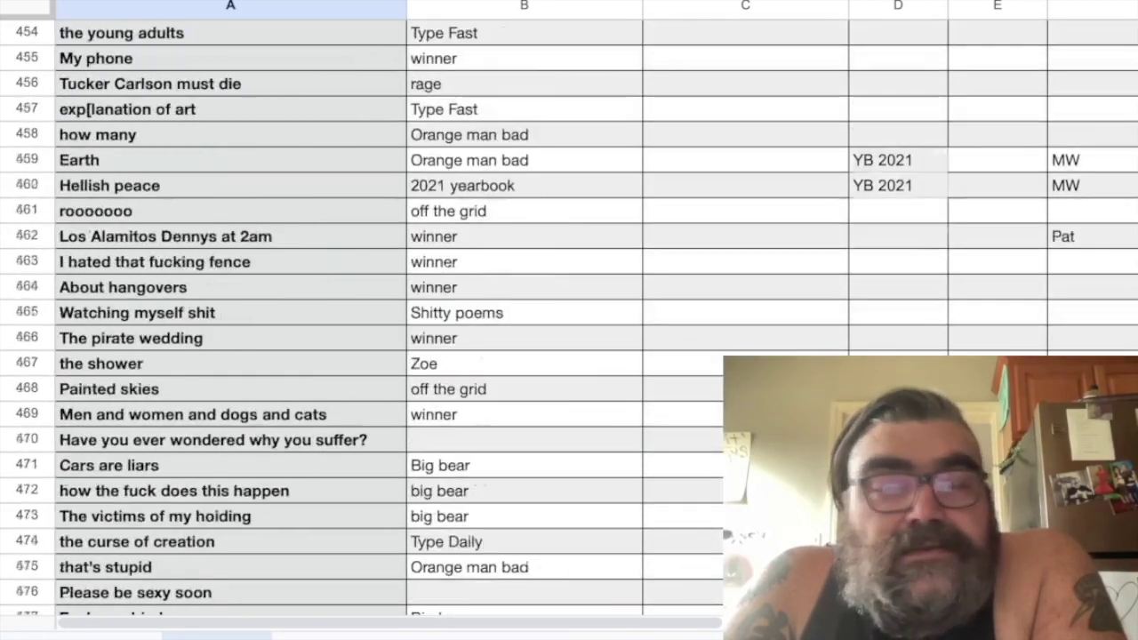
scroll(356, 312, down, 7)
scroll(356, 311, down, 20)
scroll(355, 311, down, 7)
scroll(356, 311, down, 18)
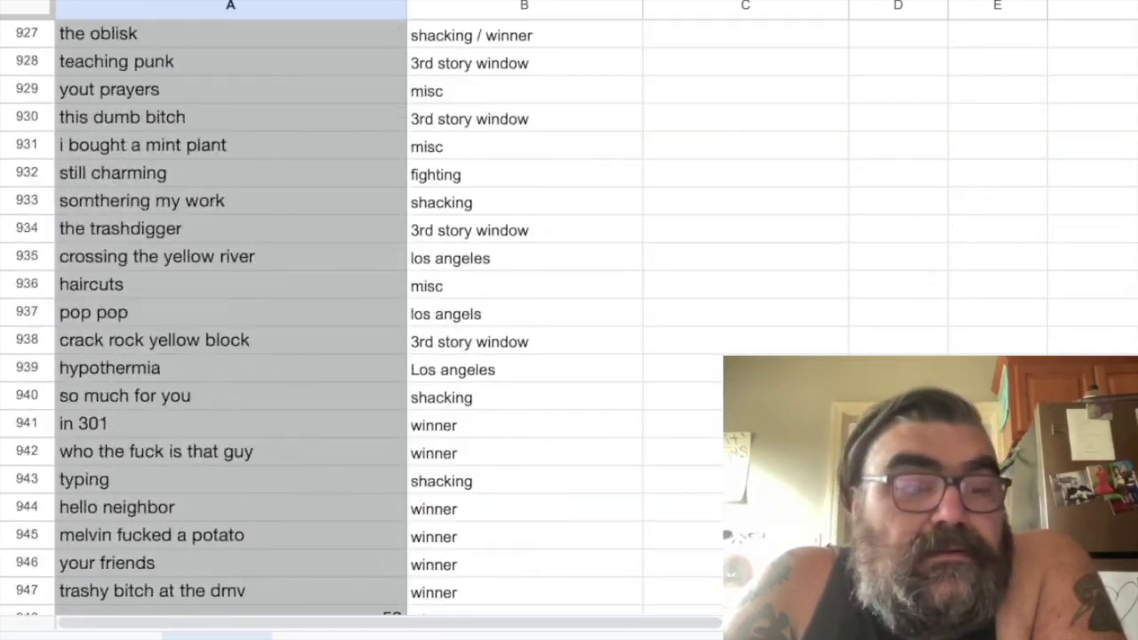
scroll(355, 311, down, 12)
scroll(356, 311, down, 7)
scroll(355, 311, down, 13)
scroll(355, 312, down, 13)
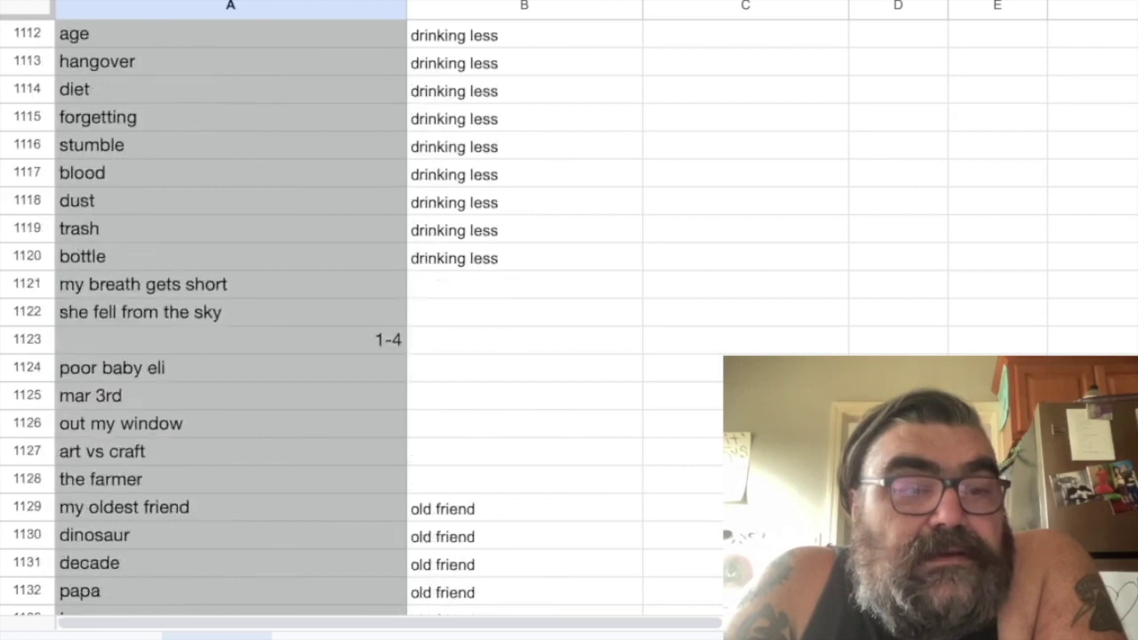
scroll(355, 311, down, 20)
scroll(355, 311, up, 1)
scroll(355, 311, up, 5)
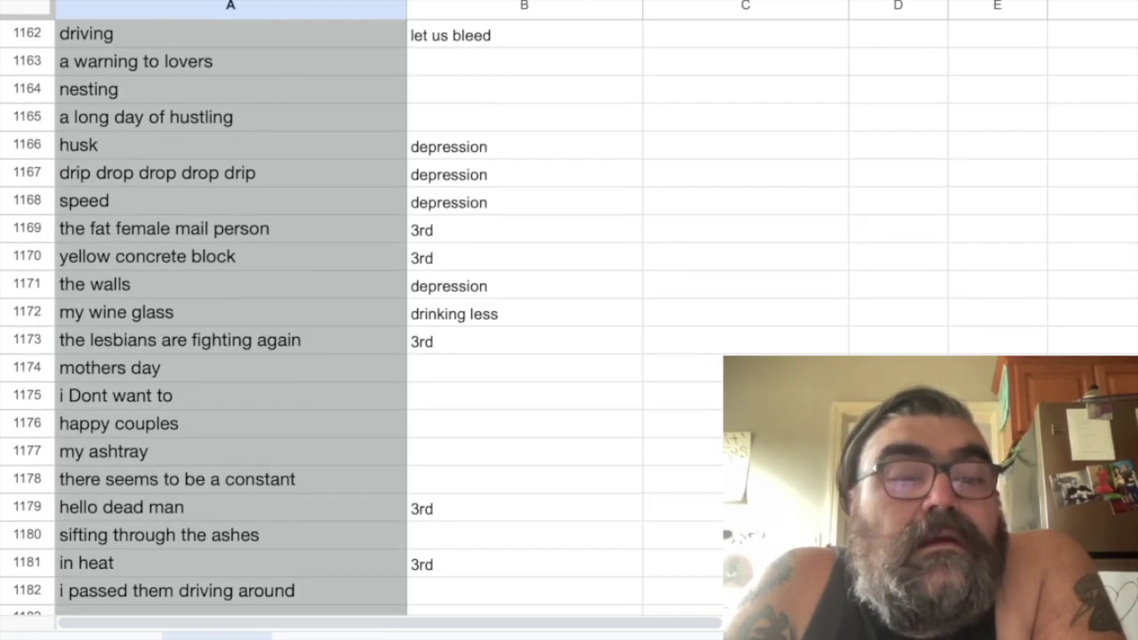
scroll(356, 311, down, 2)
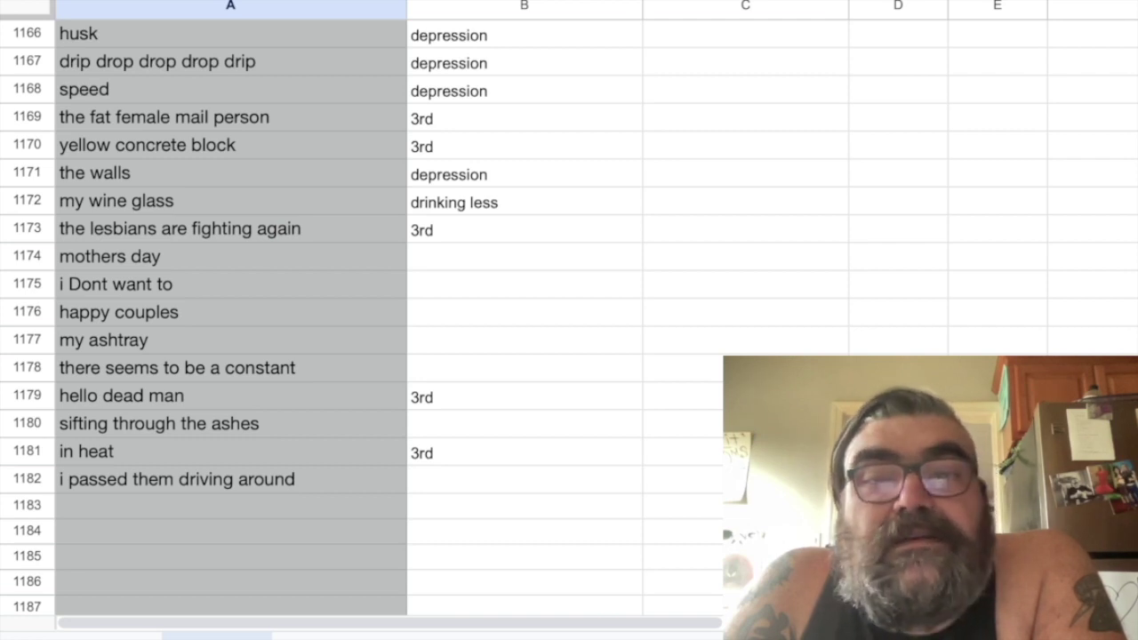
scroll(356, 311, up, 20)
scroll(356, 312, up, 20)
scroll(355, 311, up, 15)
scroll(356, 311, up, 2)
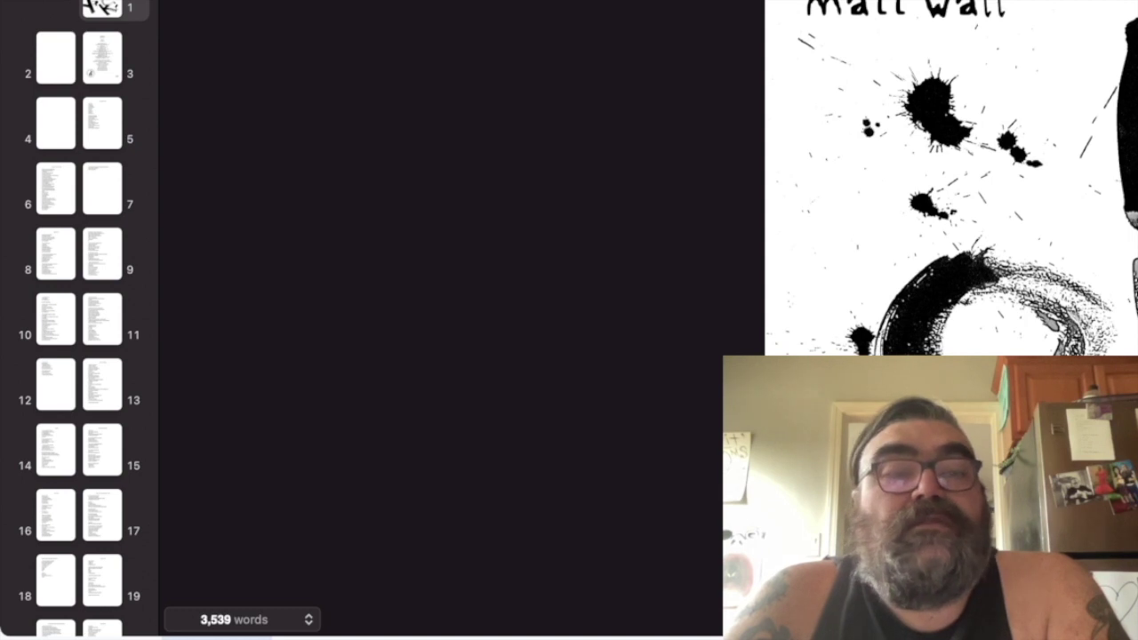
Scroll past the contents page to 'the adventurer' and select all of its text
scroll(444, 266, down, 10)
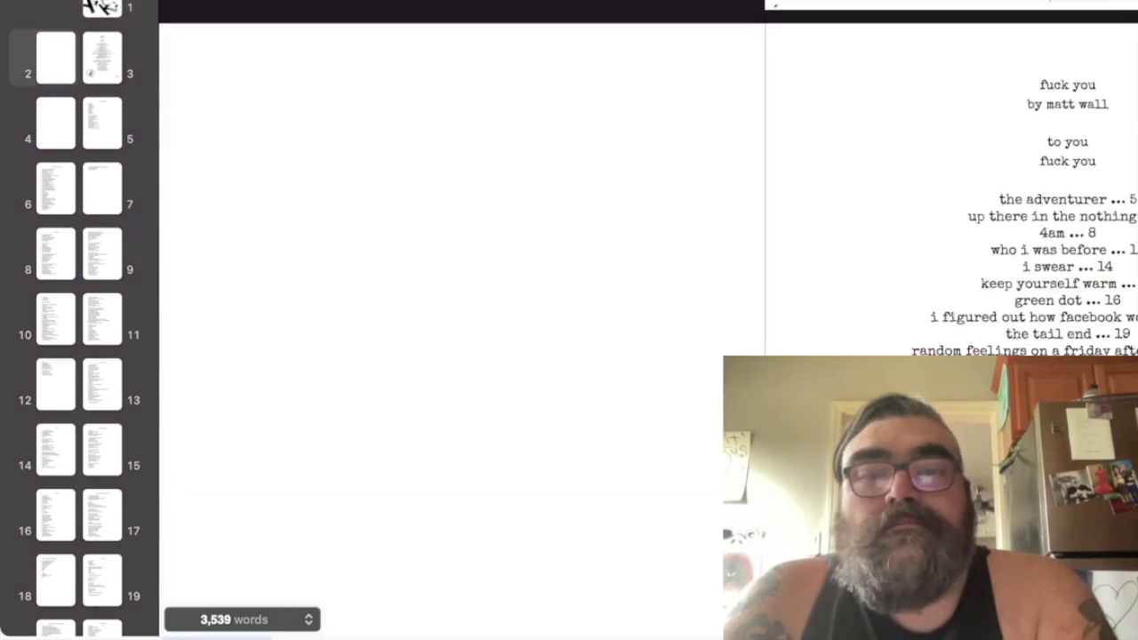
scroll(445, 267, down, 5)
scroll(445, 267, down, 2)
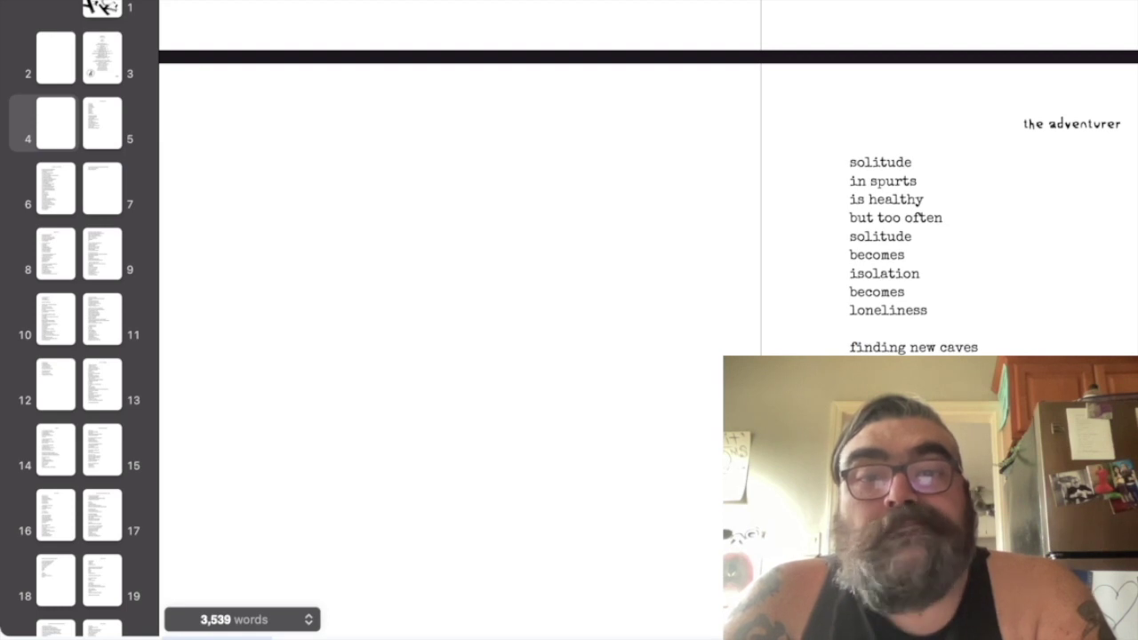
click(55, 123)
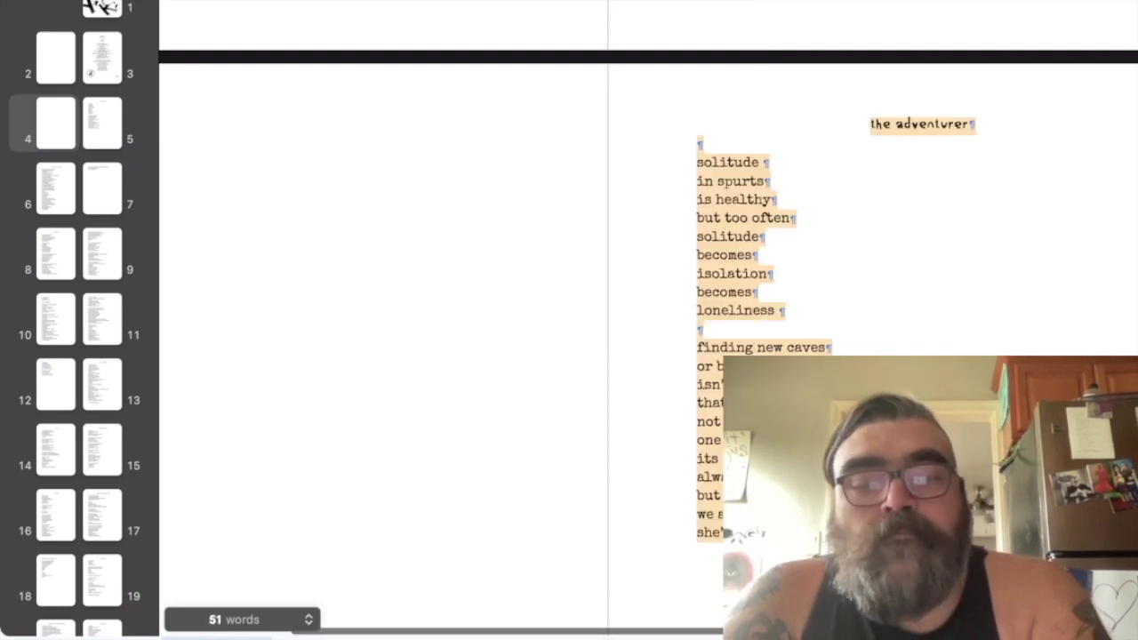
Delete 'the adventurer' and replace the 'up there in the nothing' poem with 'Sitting in the dark'
key(Delete)
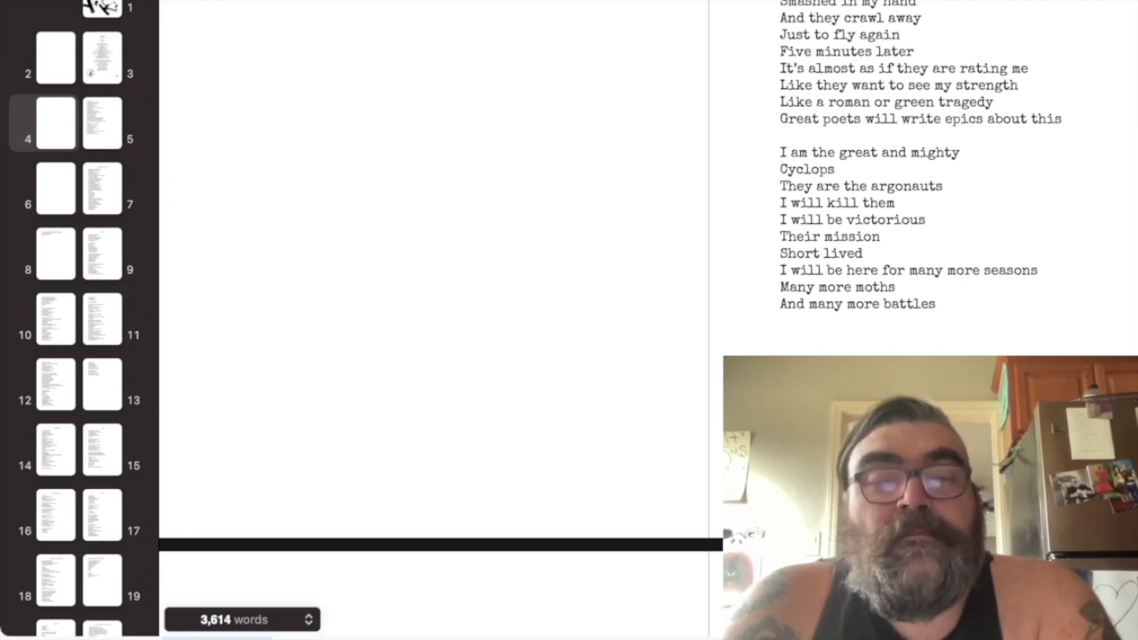
scroll(569, 320, down, 5)
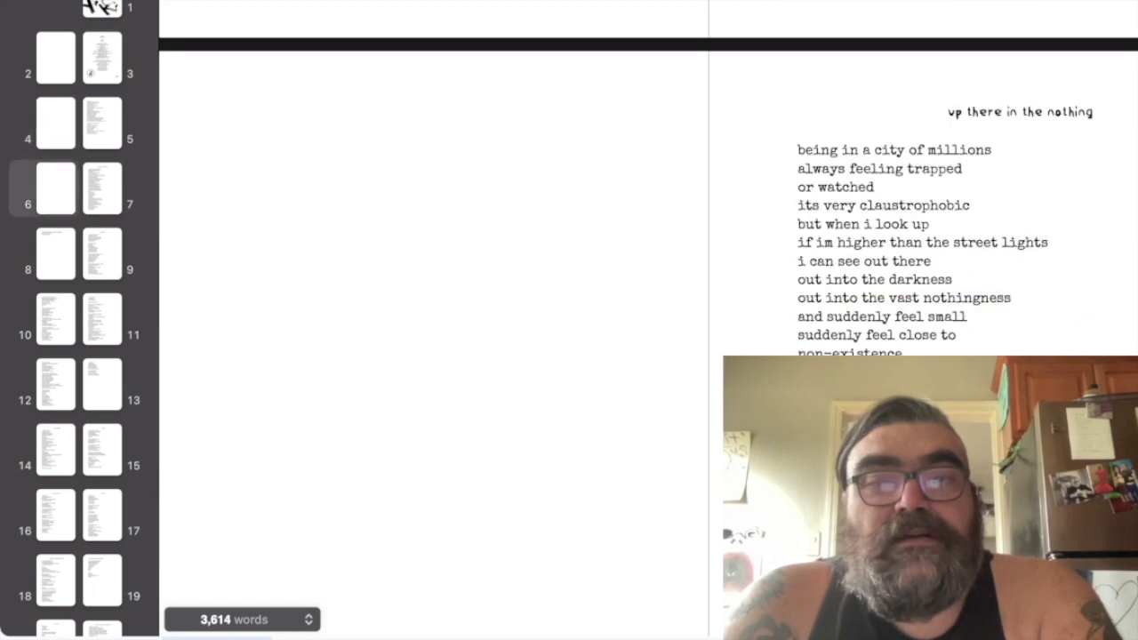
scroll(648, 184, down, 1)
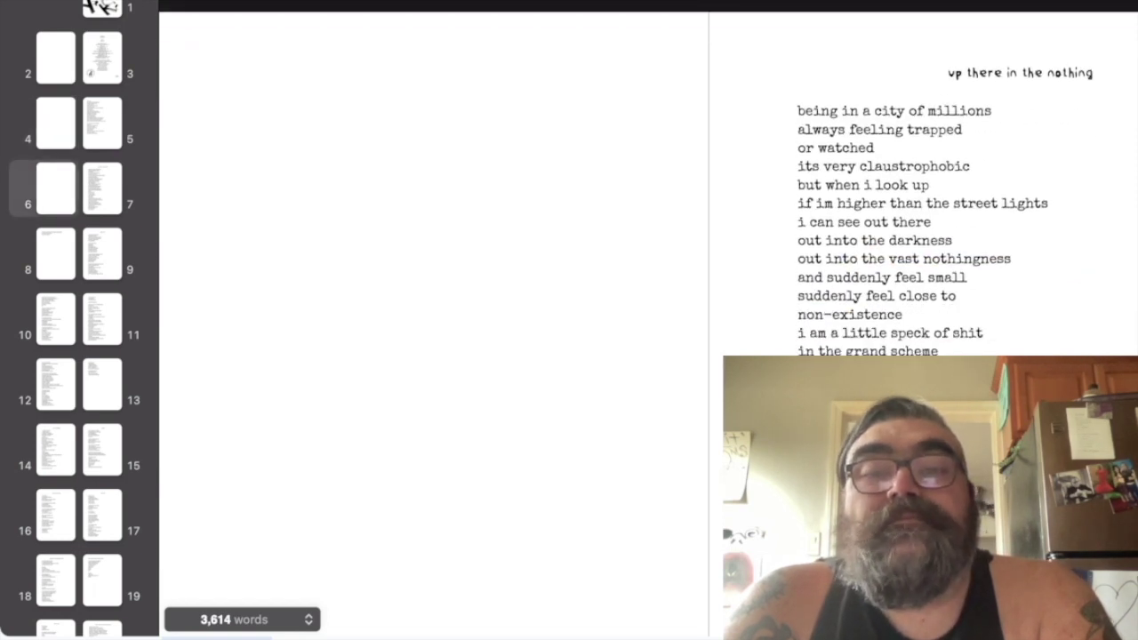
key(shift+Down)
key(shift+Down)
key(shift+Down)
key(shift+Down)
key(shift+Down)
key(shift+Down)
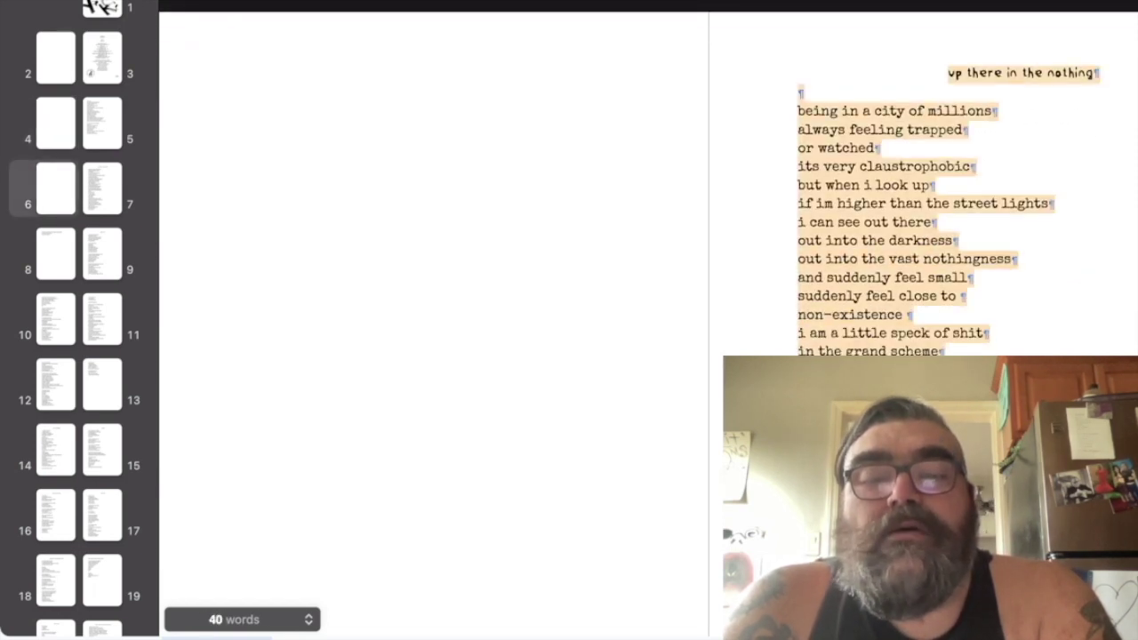
key(shift+Down)
key(shift+Down)
key(shift+Down)
key(shift+Down)
key(shift+Down)
key(shift+Down)
key(shift+Down)
key(shift+Down)
key(shift+Down)
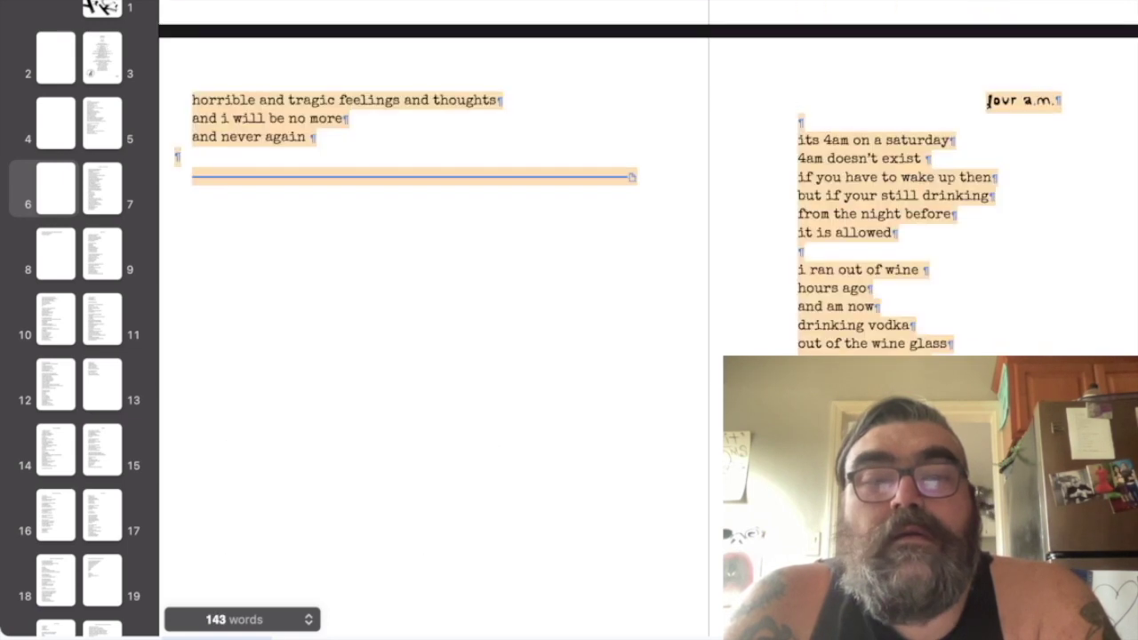
key(shift+Up)
key(shift+Up)
key(shift+Up)
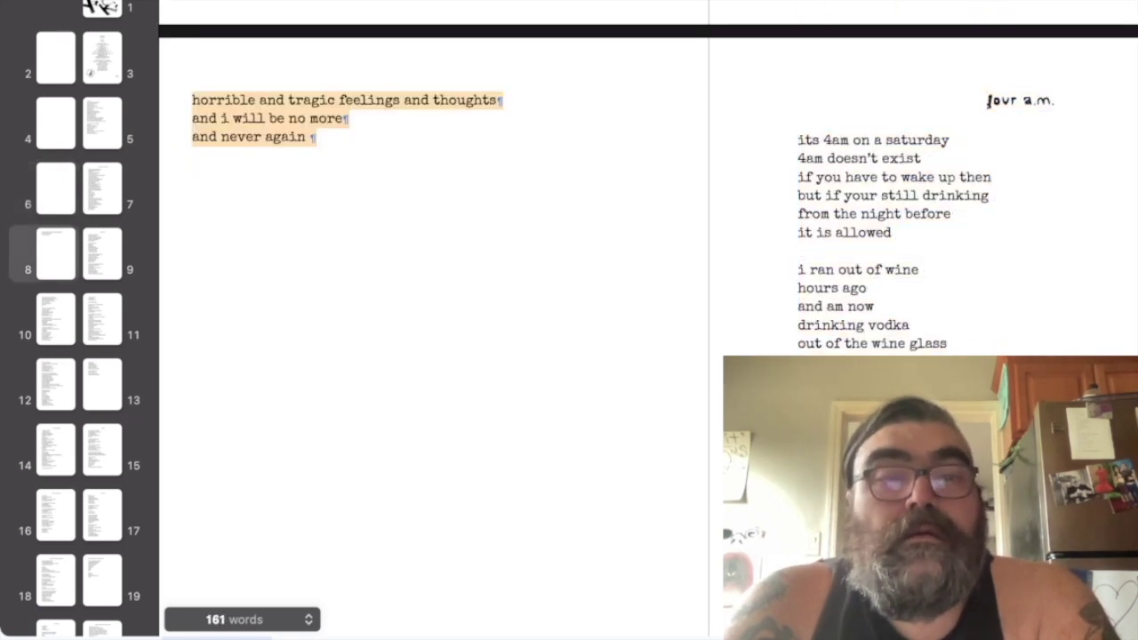
key(Up)
Page through the chapbook to check 'Sitting in the dark' and the 'It's 4 am' poem
key(Page_Down)
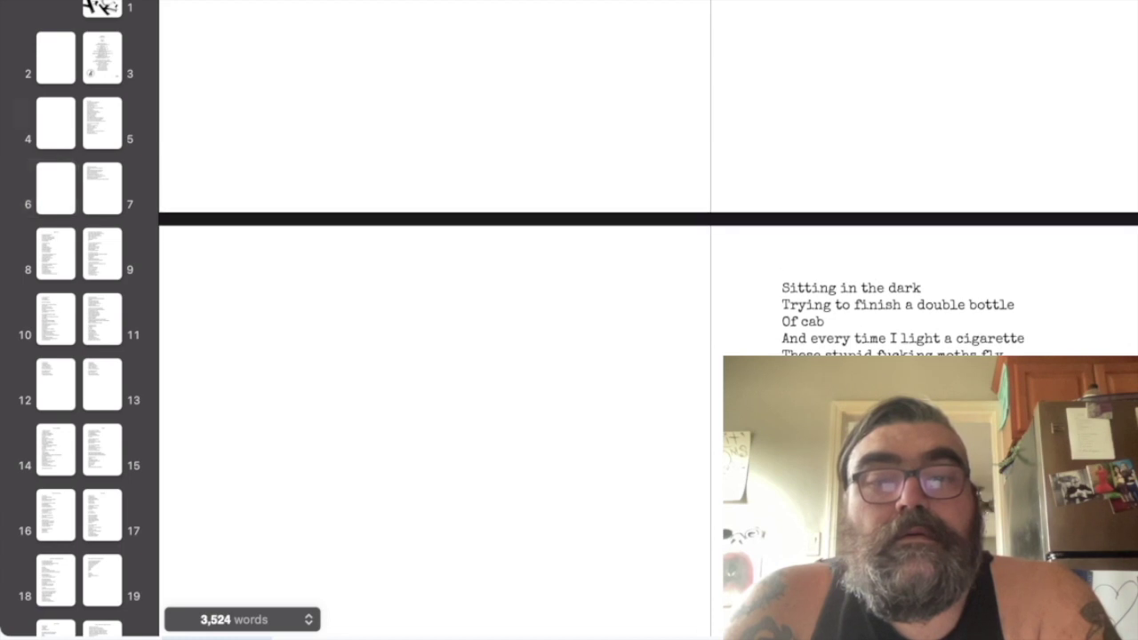
key(Page_Down)
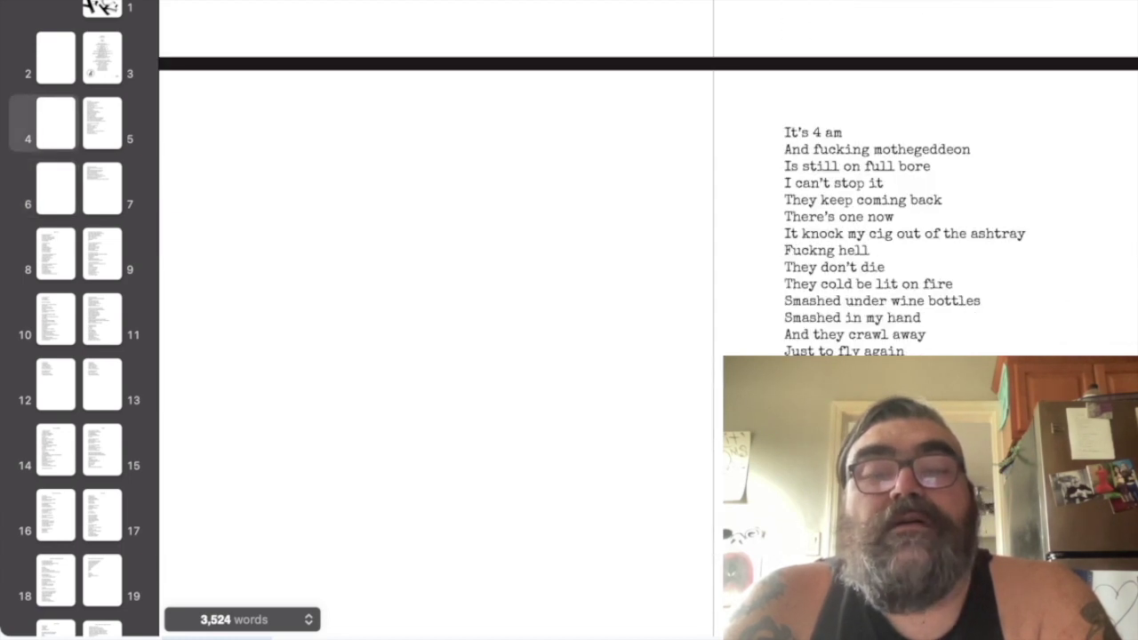
key(Page_Up)
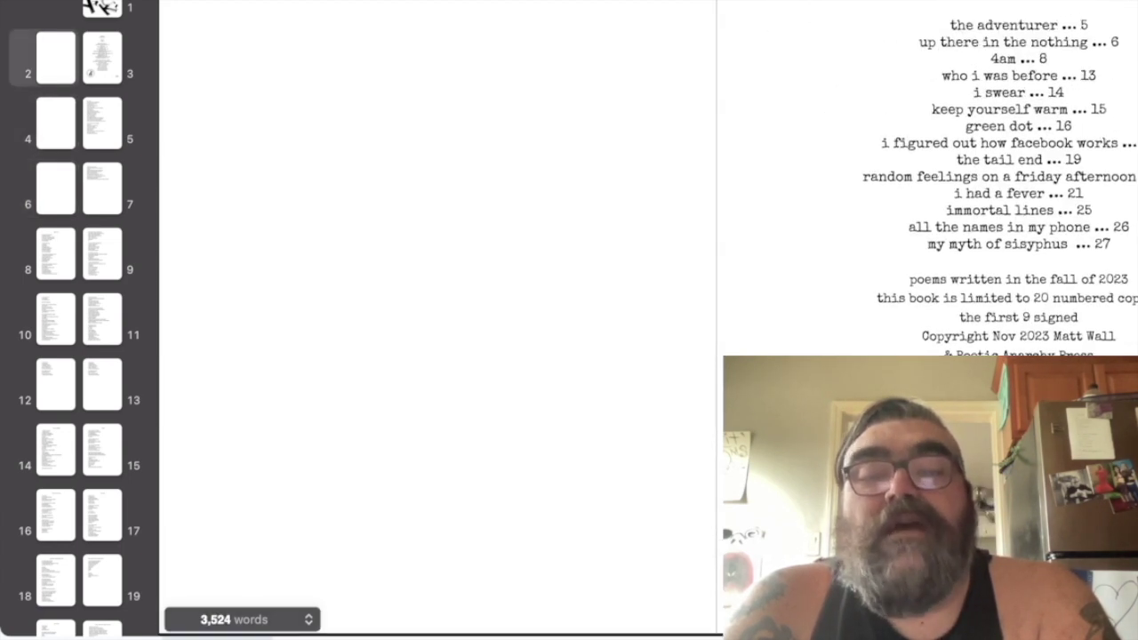
scroll(441, 320, down, 15)
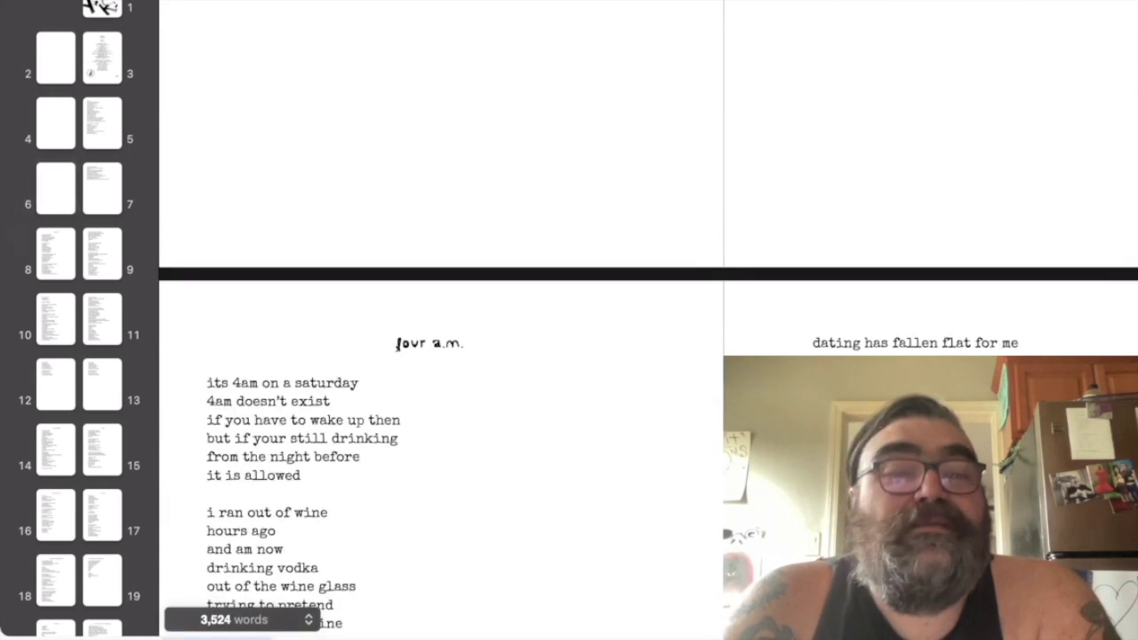
scroll(441, 320, down, 1)
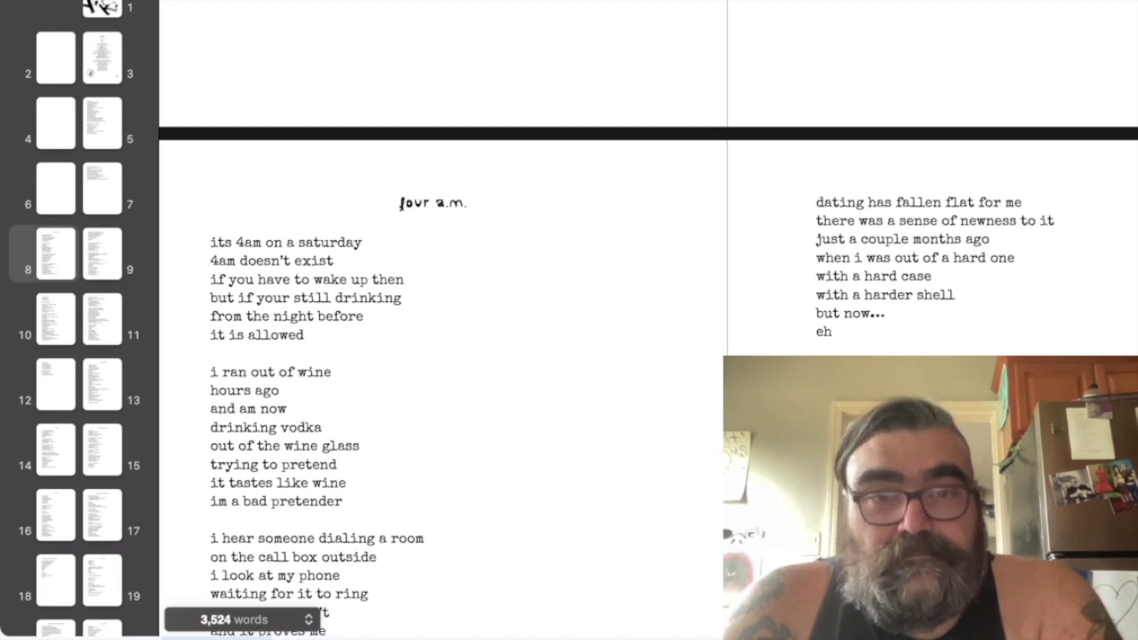
scroll(445, 320, up, 10)
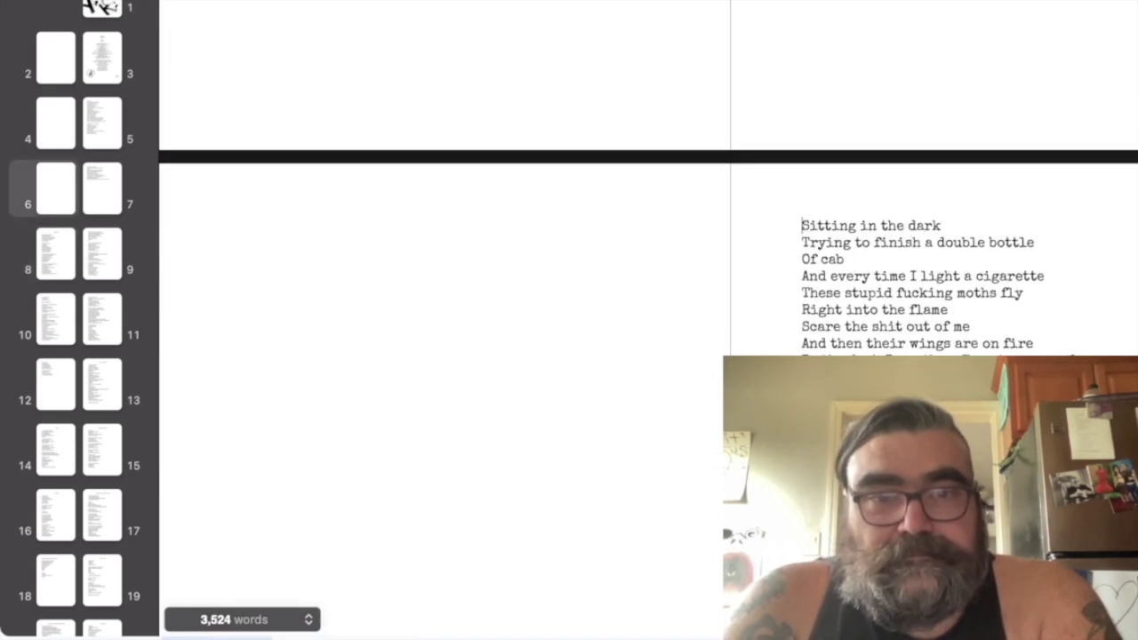
Pull 'Sitting in the dark' onto page 6 and replace 'four a.m.' and the next poem
key(BackSpace)
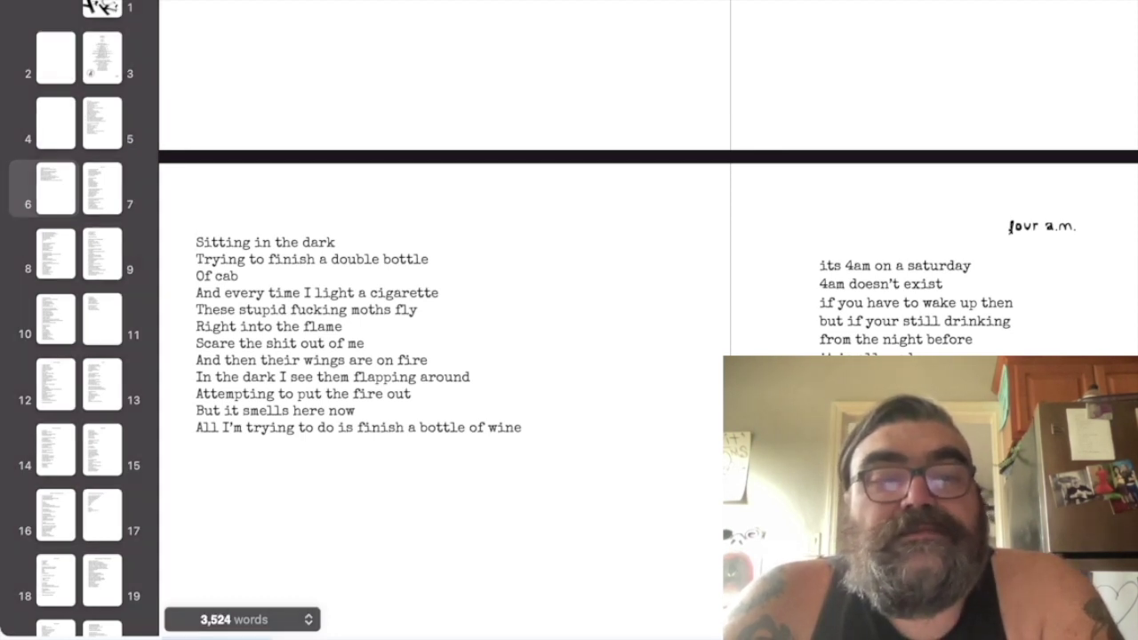
drag(1008, 226, 898, 635)
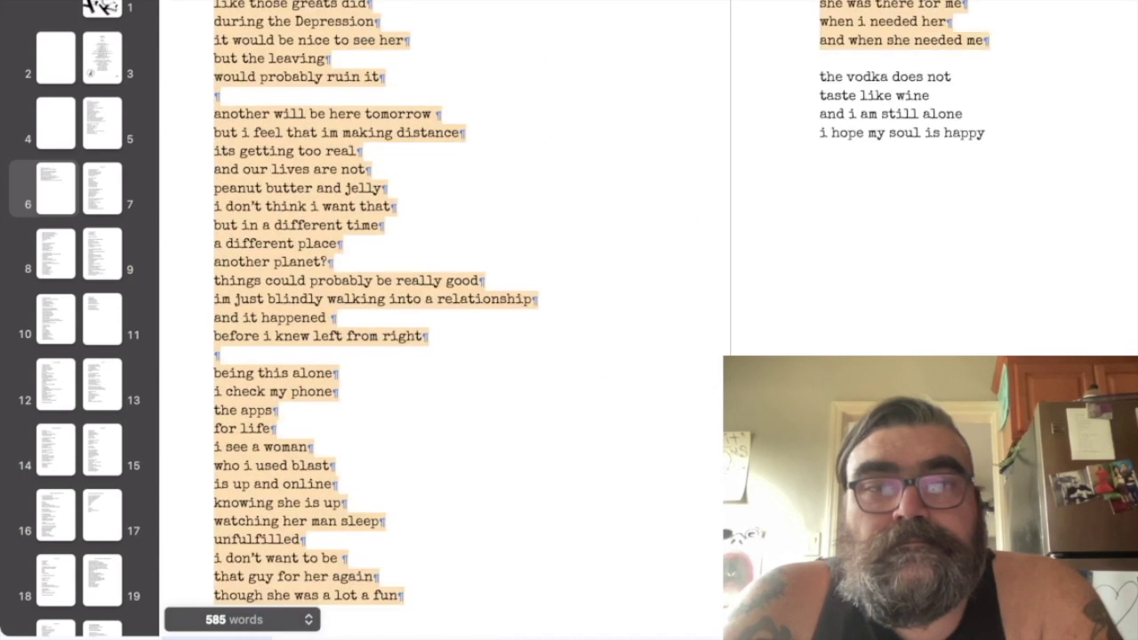
drag(898, 635, 827, 173)
key(BackSpace)
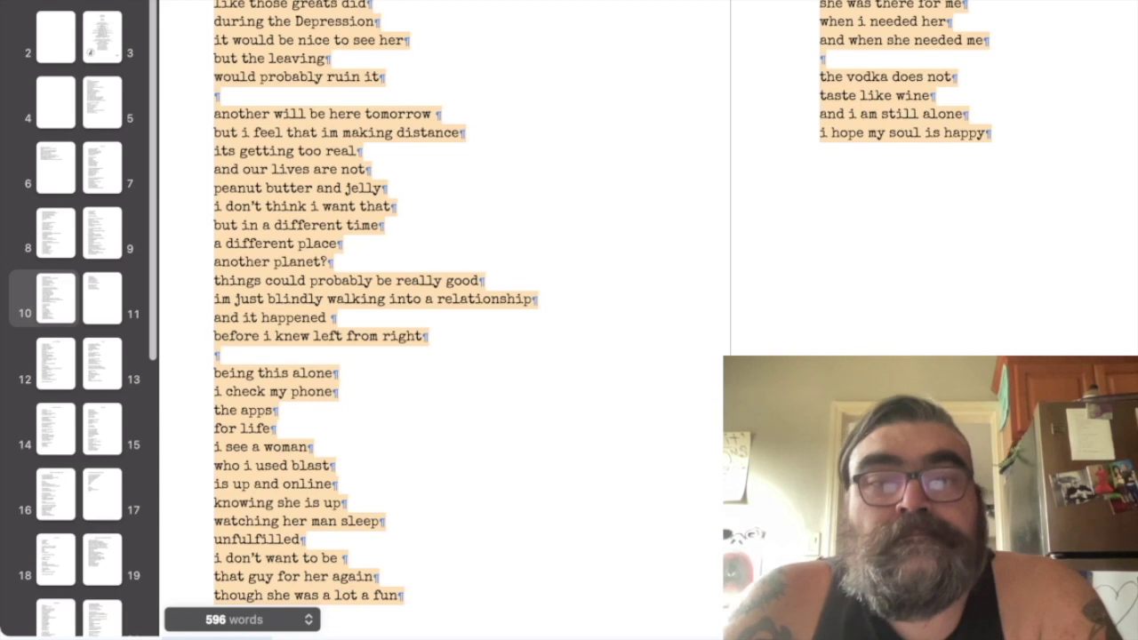
Scroll through the pages to review the new long bugs-and-moths poem
scroll(444, 356, up, 10)
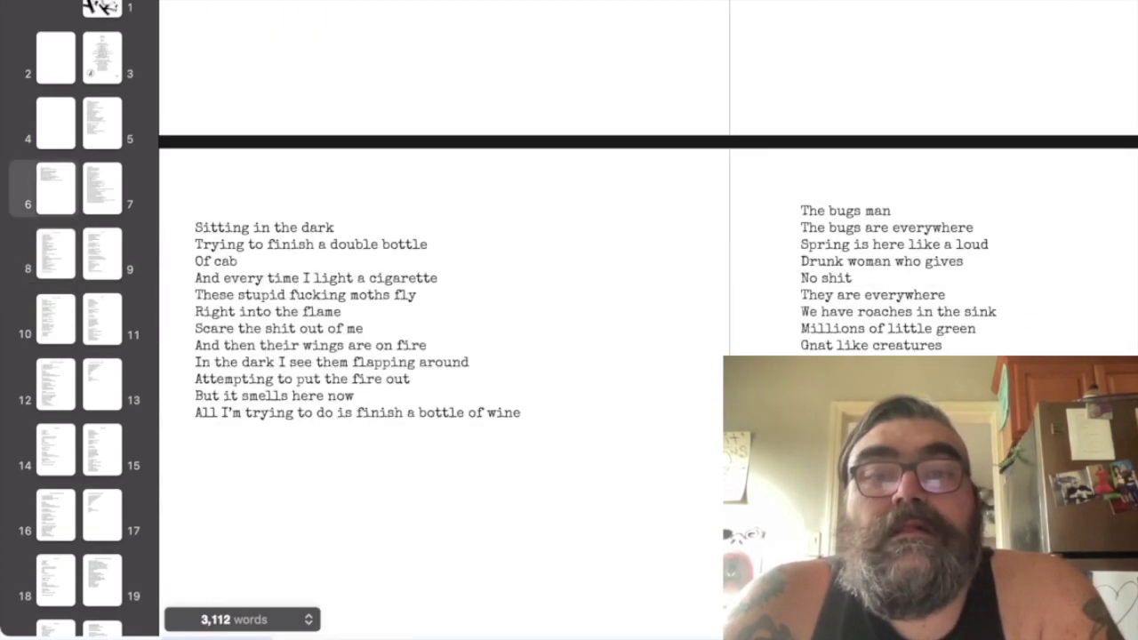
scroll(445, 355, down, 3)
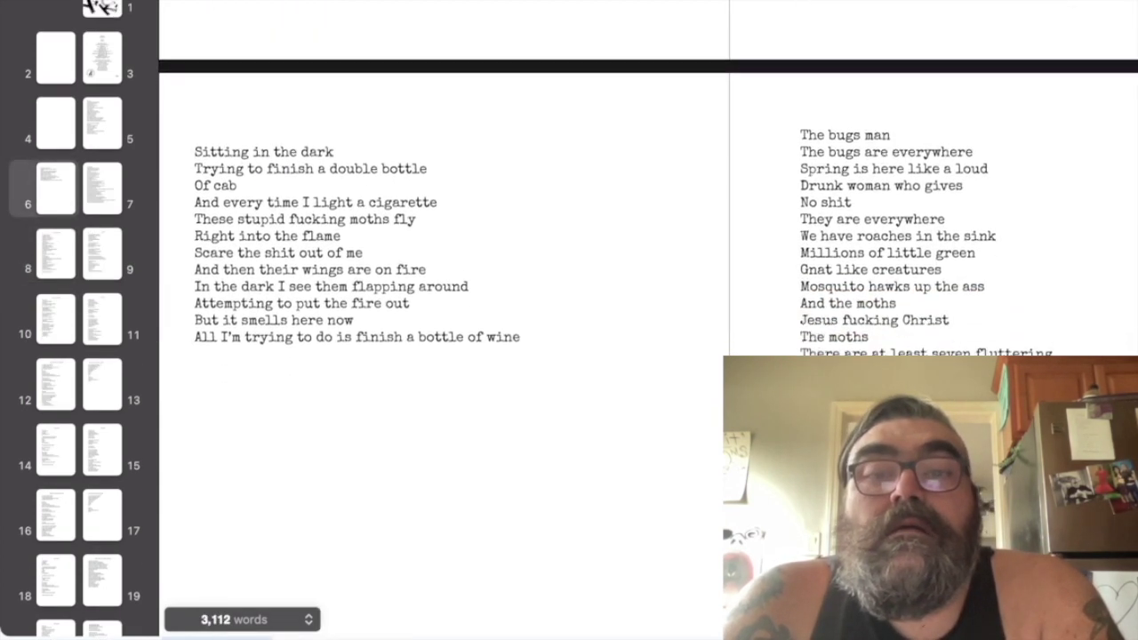
scroll(445, 355, down, 3)
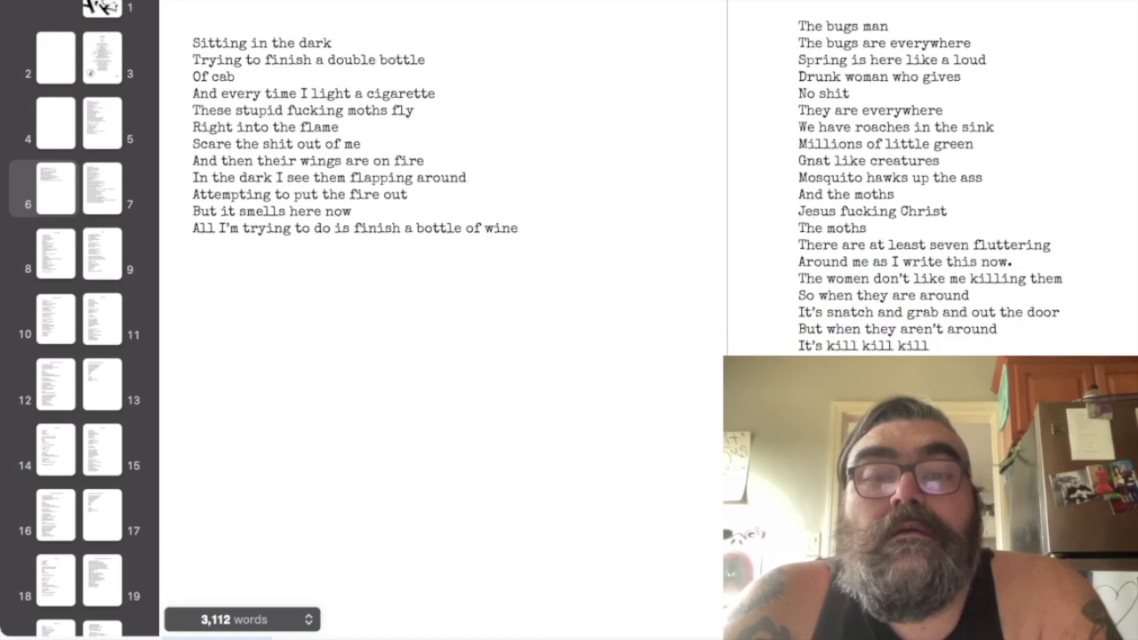
scroll(445, 356, down, 2)
scroll(444, 356, down, 2)
scroll(445, 356, down, 1)
scroll(444, 356, down, 1)
scroll(444, 356, down, 5)
scroll(445, 356, down, 6)
scroll(445, 356, down, 3)
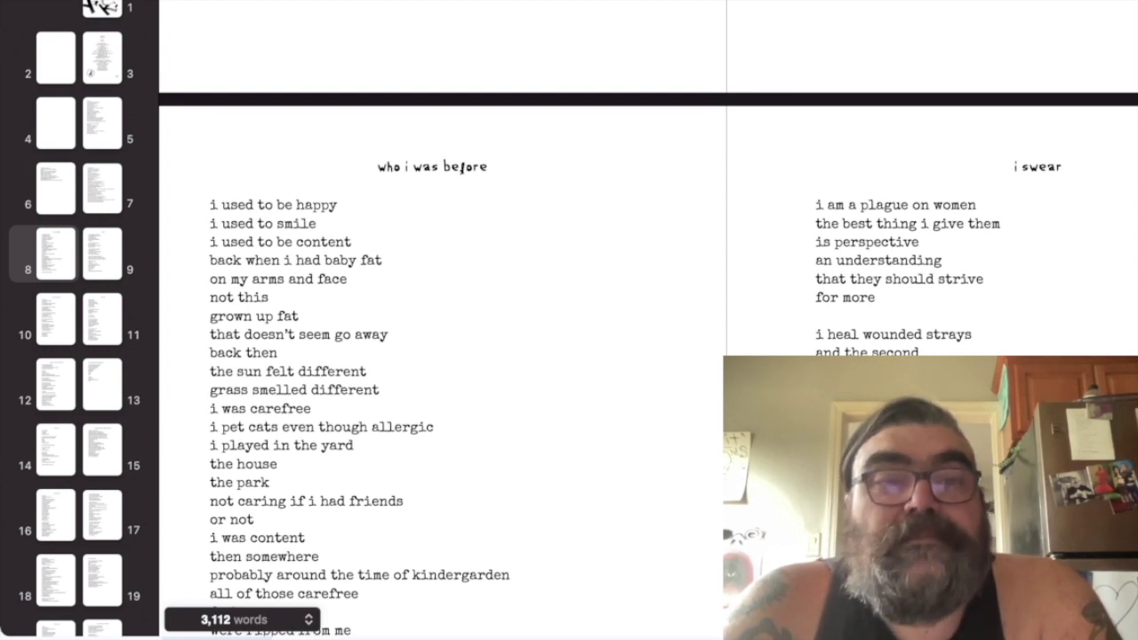
Select the whole 'who i was before' poem and swap in 'bugs 4-16-21', facing 'i swear'
scroll(445, 355, up, 5)
key(shift+Down)
key(shift+Down)
key(shift+Down)
key(shift+Down)
key(shift+Down)
key(shift+Down)
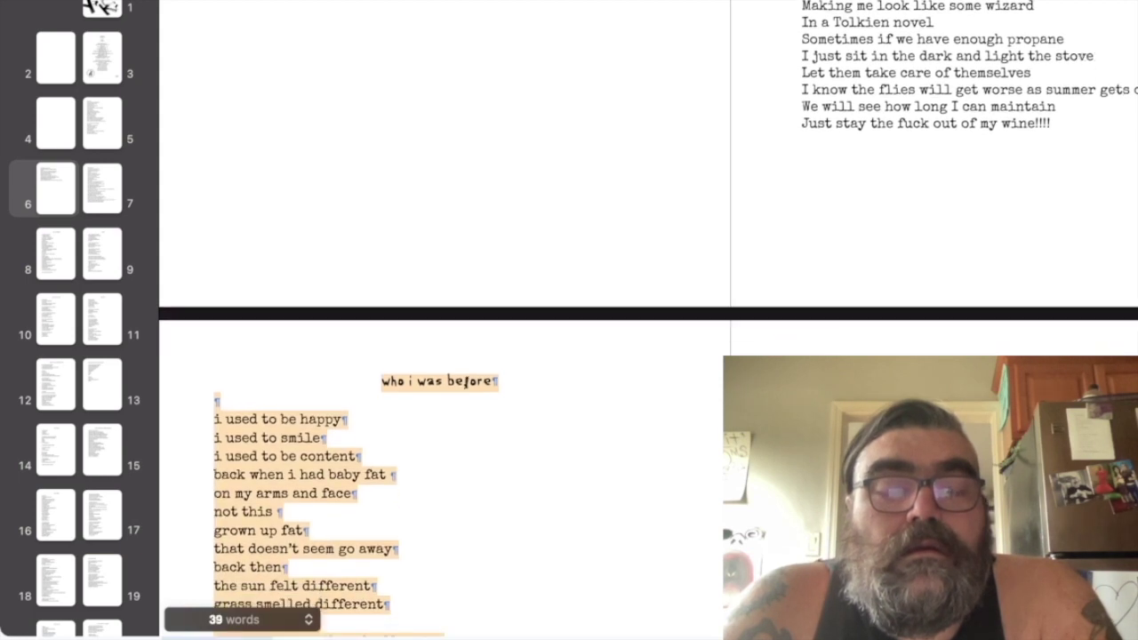
key(shift+Down)
key(shift+Down)
key(shift+Down)
key(shift+Down)
key(shift+Down)
key(shift+Down)
key(shift+Down)
key(shift+Down)
key(shift+Down)
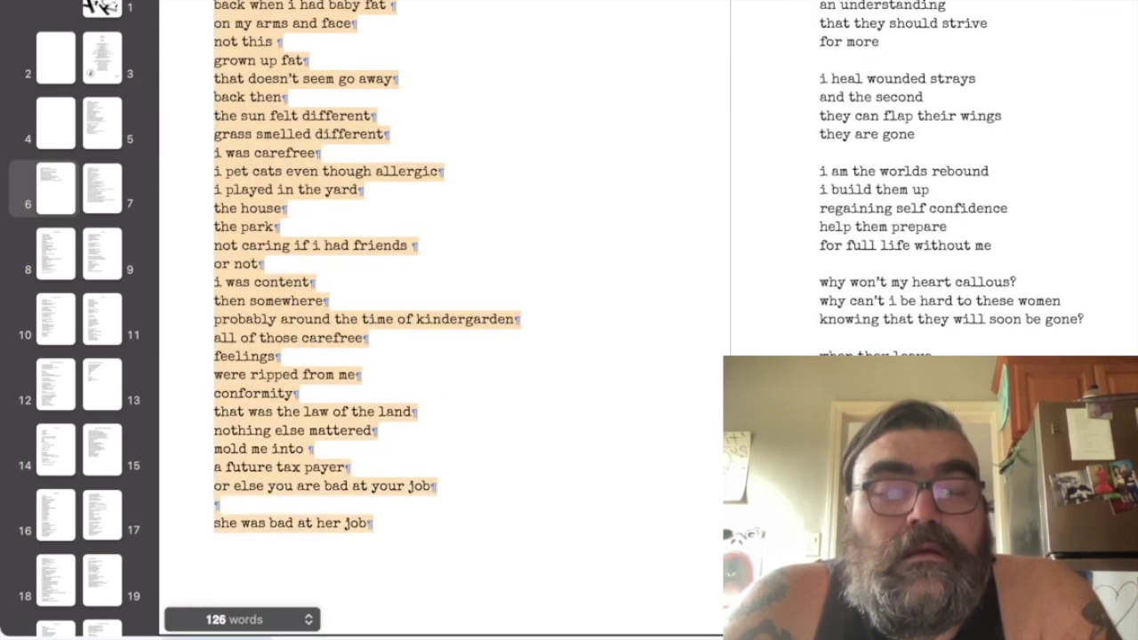
key(super+x)
scroll(444, 267, up, 3)
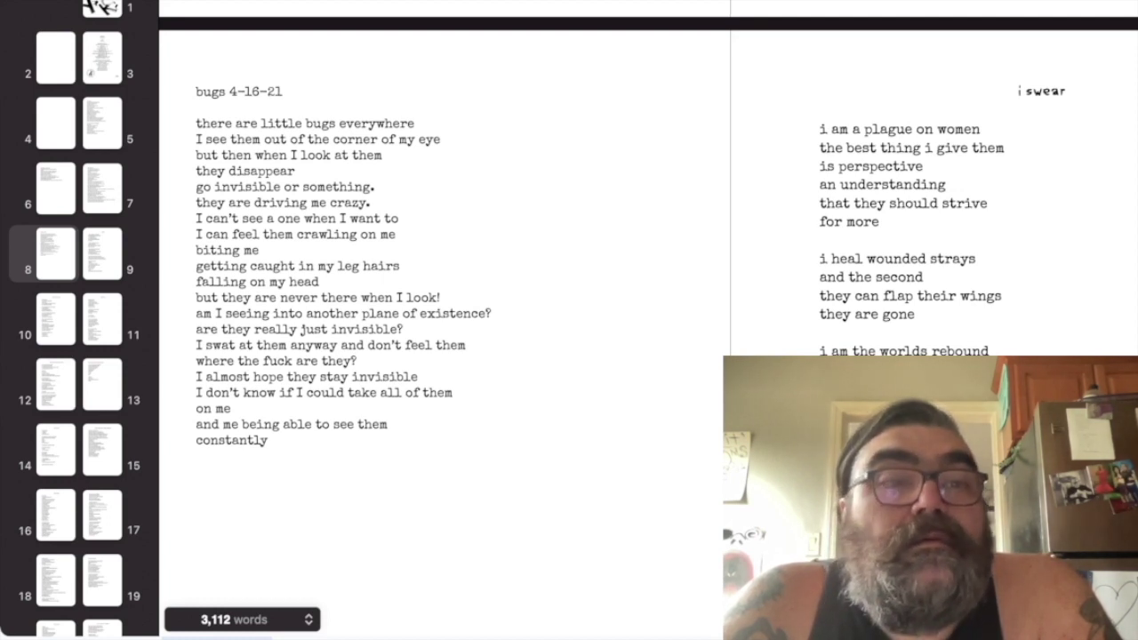
Select the 'i swear' poem and paste 'I've killed so many moths tonight' over it
mouse_move(1019, 90)
mouse_down()
mouse_move(1005, 614)
mouse_move(653, 588)
mouse_up()
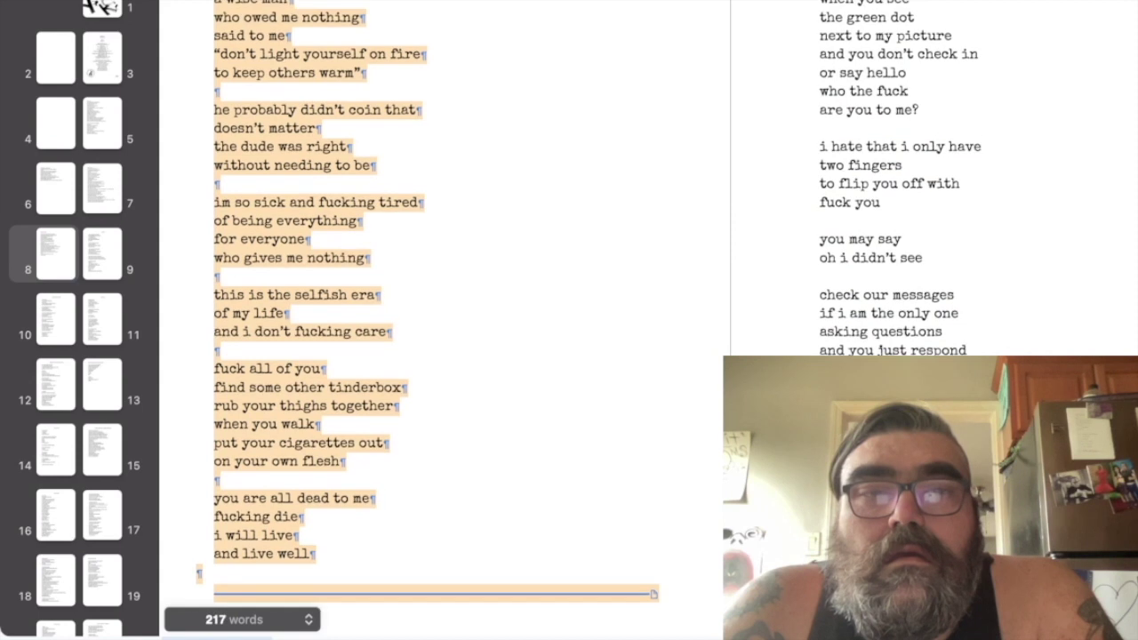
drag(654, 589, 1022, 125)
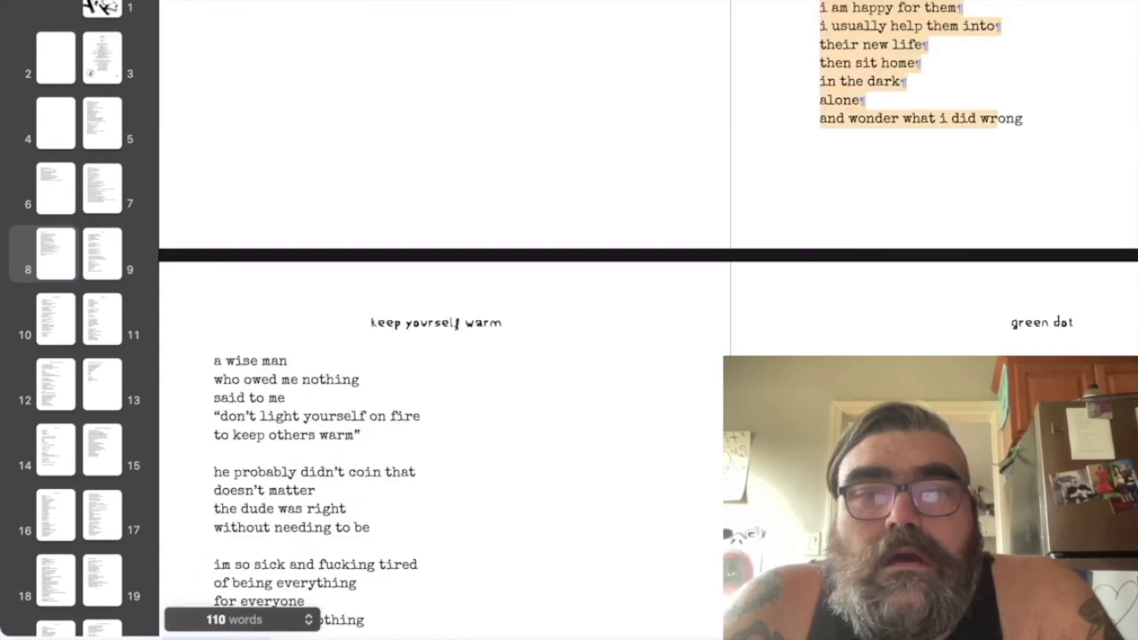
click(55, 254)
scroll(445, 320, up, 5)
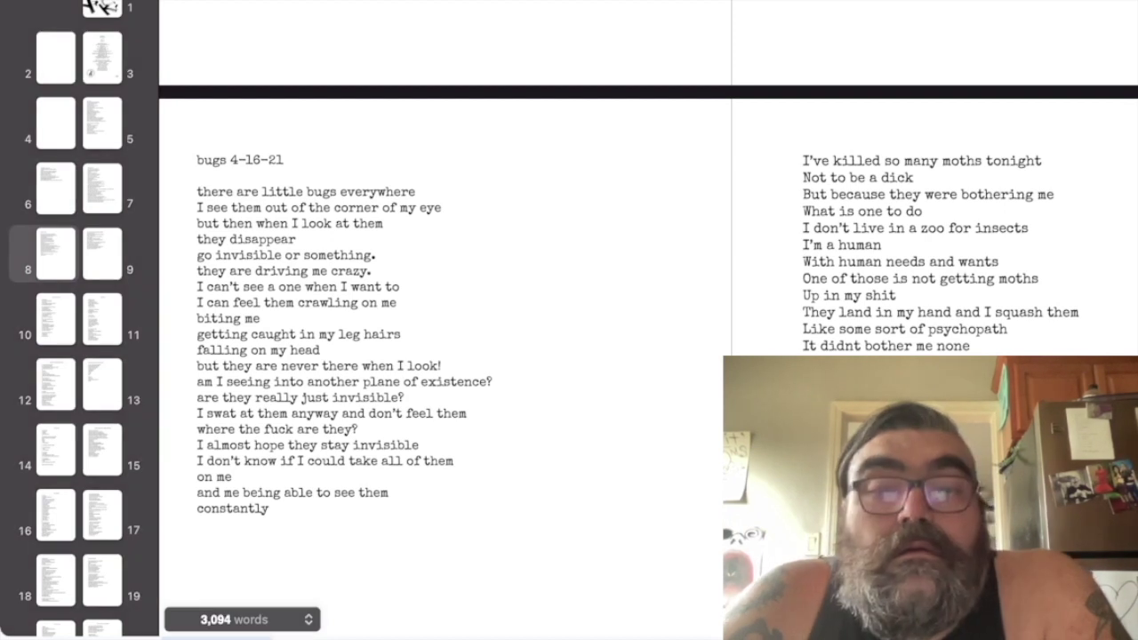
Paste the copied poem over the 'keep yourself warm' poem
scroll(444, 320, down, 2)
scroll(445, 320, down, 5)
scroll(445, 320, down, 3)
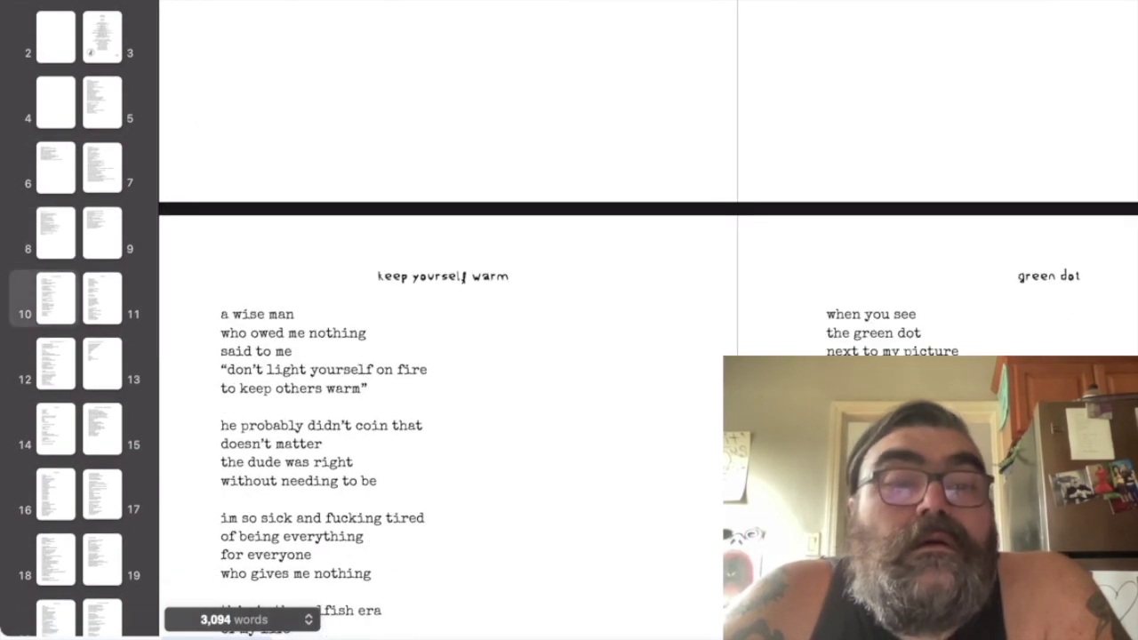
mouse_move(377, 276)
mouse_down()
mouse_move(354, 514)
mouse_move(267, 107)
mouse_up()
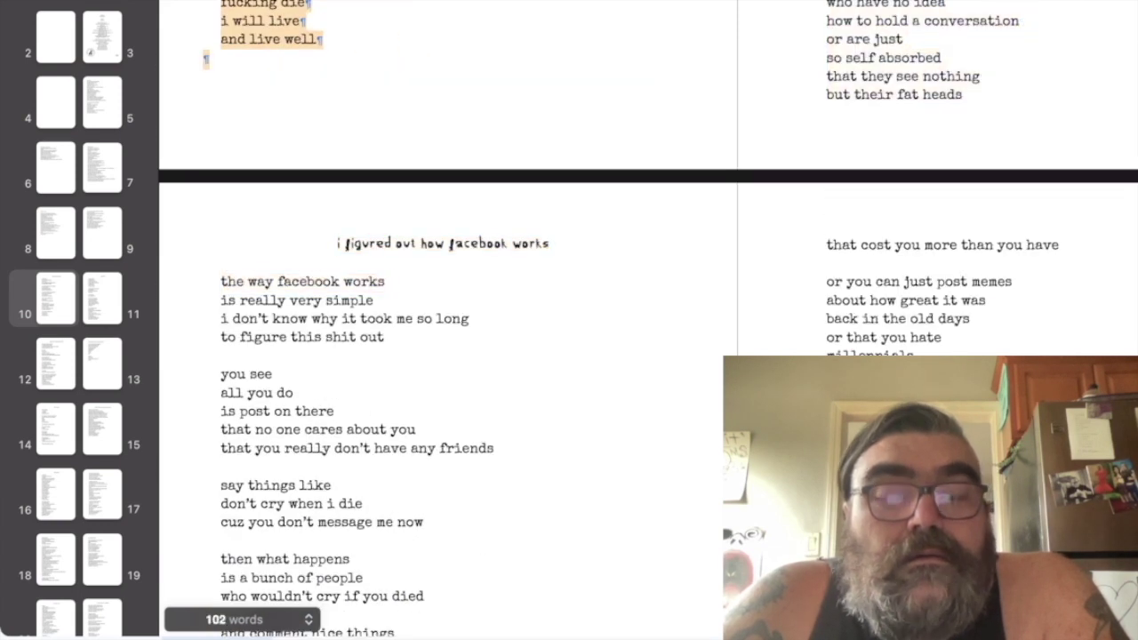
key(super+v)
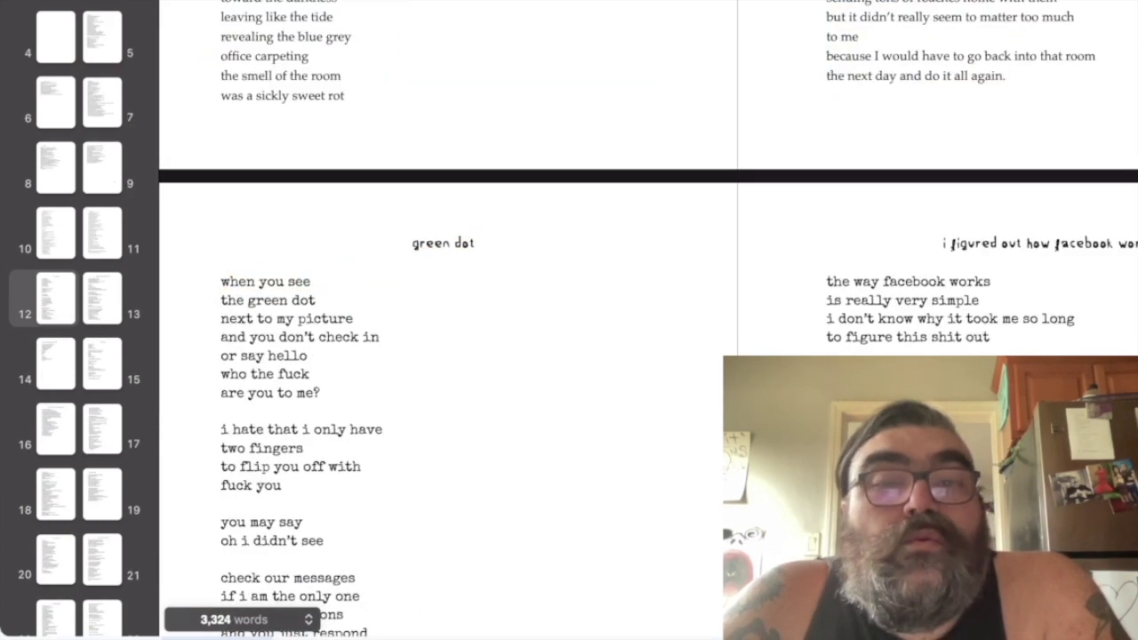
scroll(648, 320, up, 15)
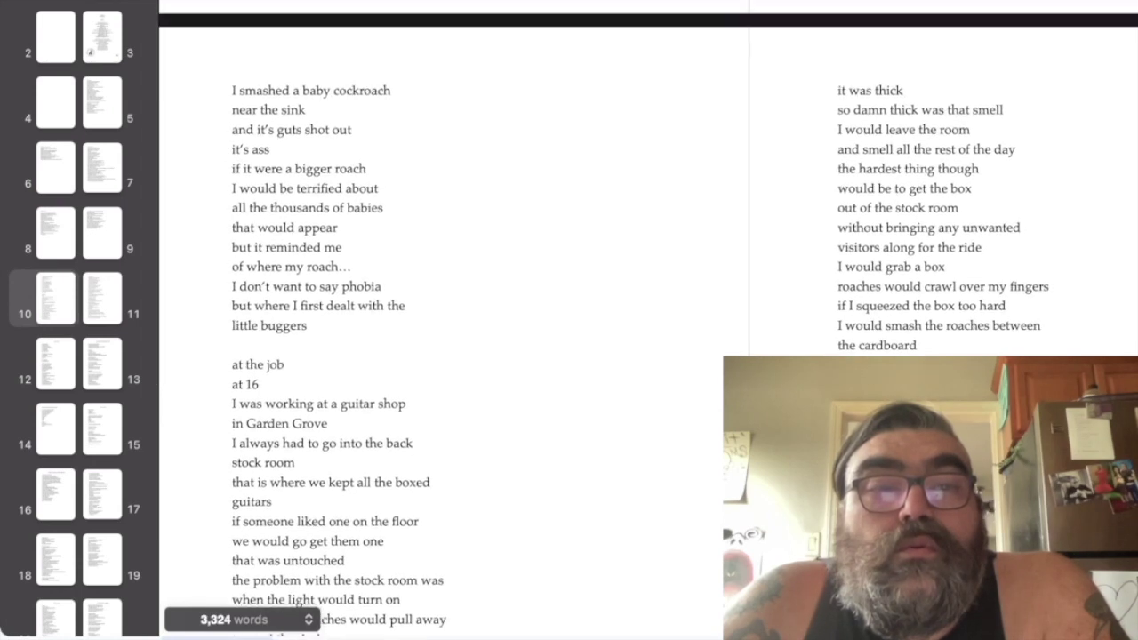
scroll(445, 321, up, 15)
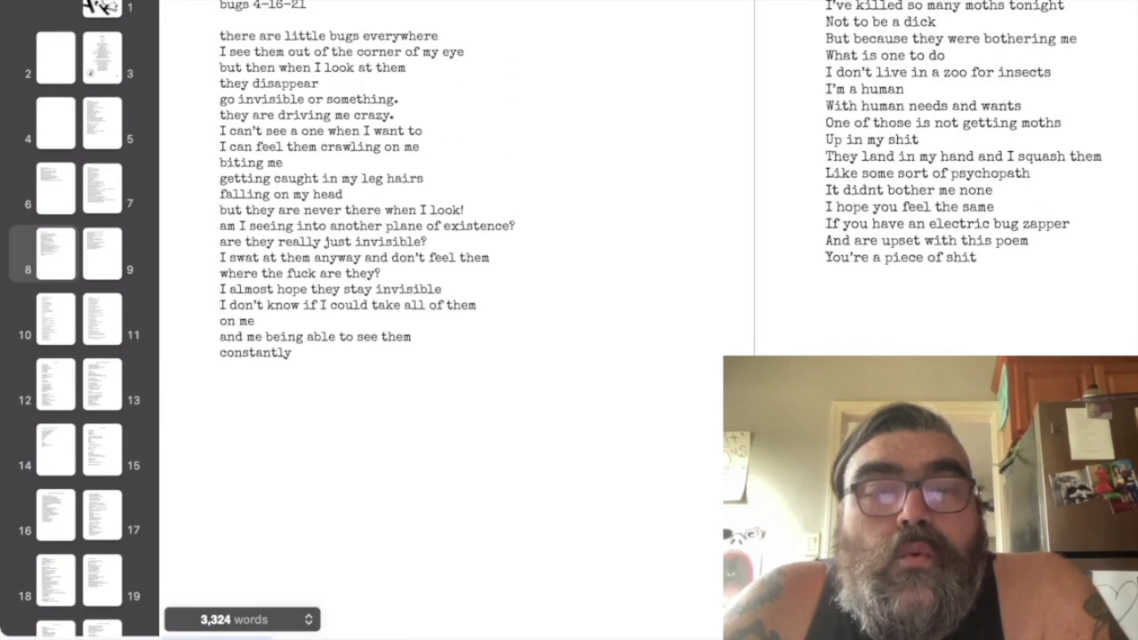
scroll(445, 320, down, 15)
scroll(445, 321, down, 3)
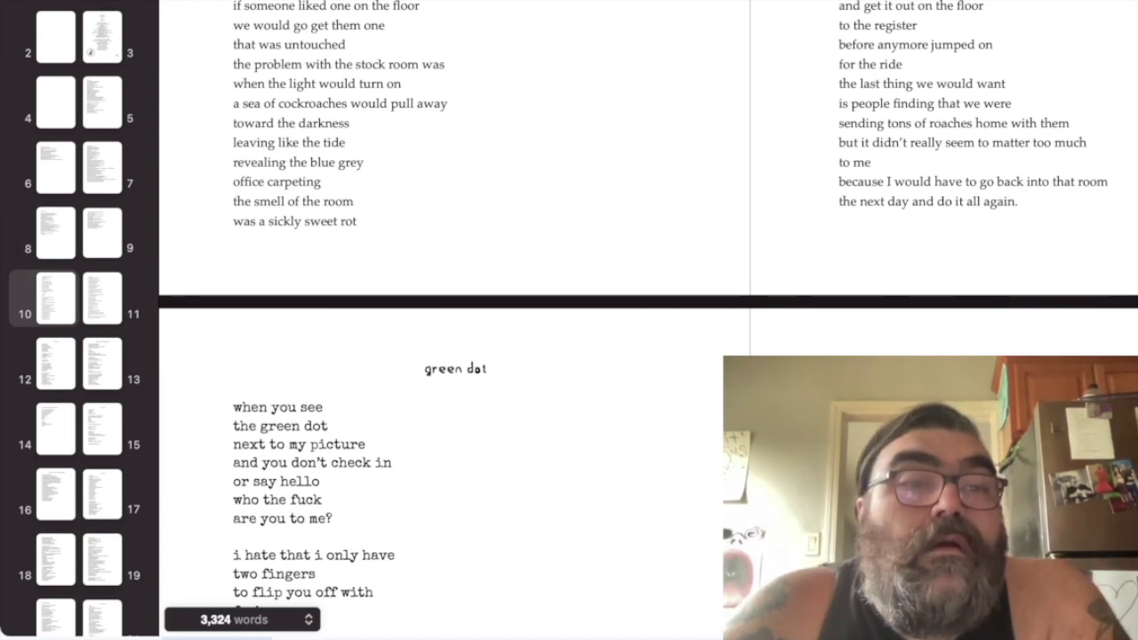
Delete the 'green dot' poem so 'blood streaks 5-16-20' faces the facebook poem
key(shift+Down)
key(shift+Down)
key(shift+Down)
key(shift+Down)
key(shift+Down)
key(shift+Down)
key(shift+Down)
key(shift+Down)
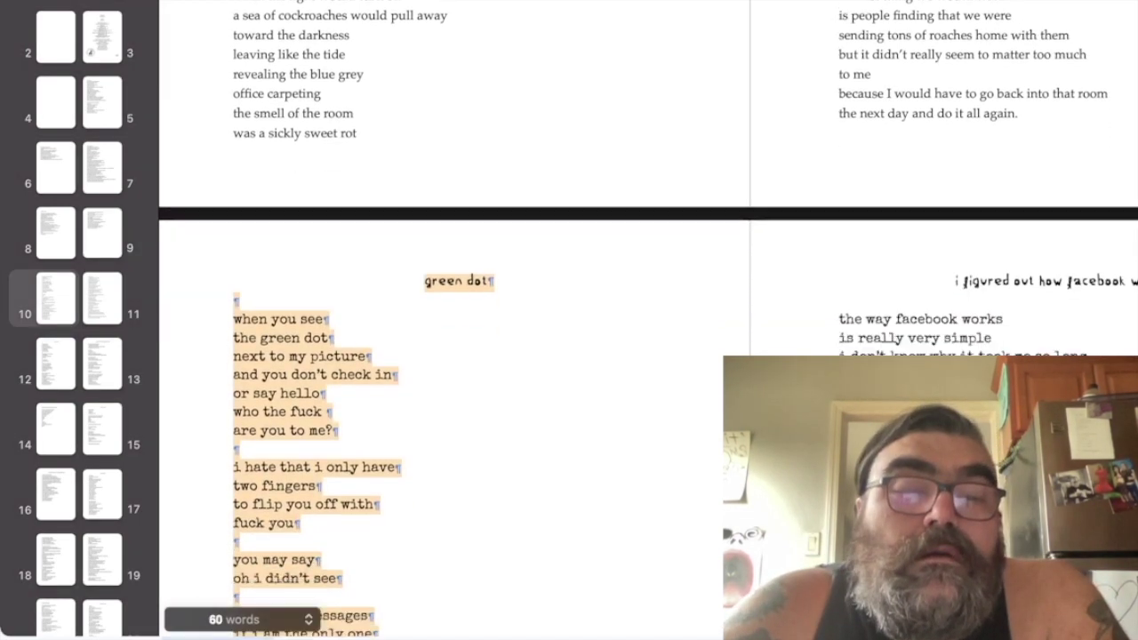
key(shift+Down)
key(shift+Down)
key(shift+Down)
key(shift+Down)
key(shift+Down)
key(shift+Down)
key(shift+Up)
key(shift+Up)
key(shift+Up)
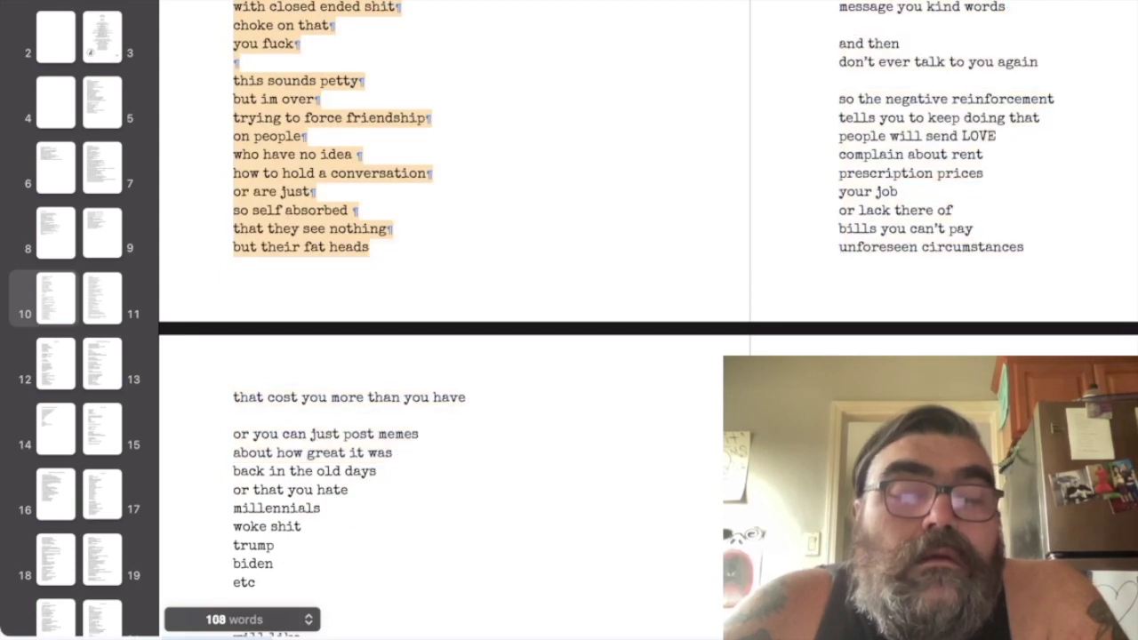
key(BackSpace)
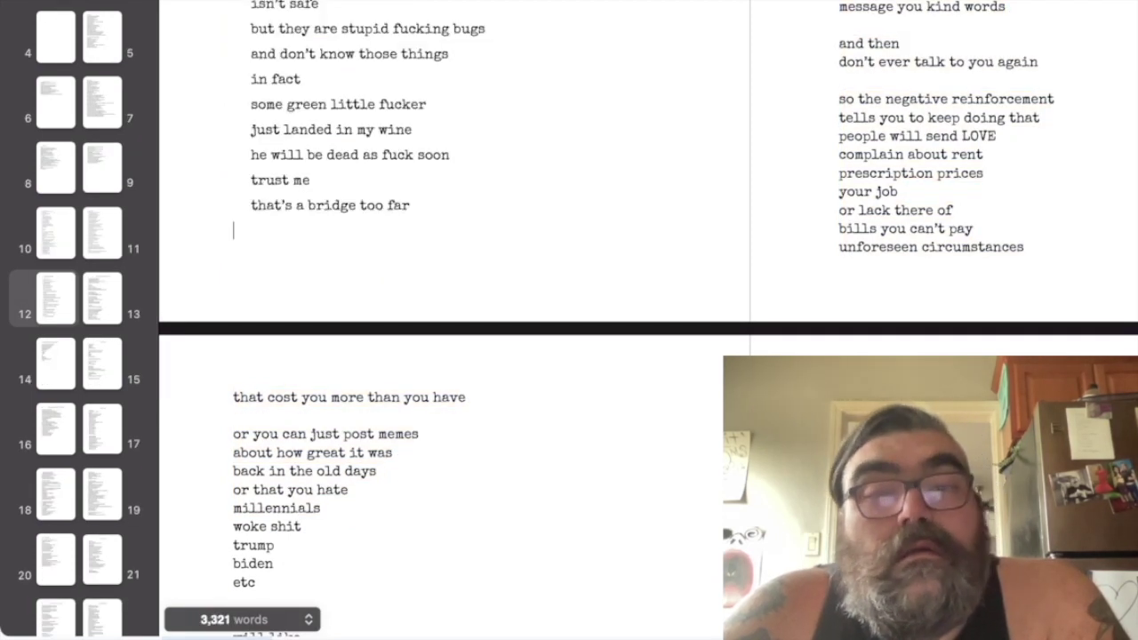
scroll(569, 320, up, 1)
scroll(569, 320, up, 10)
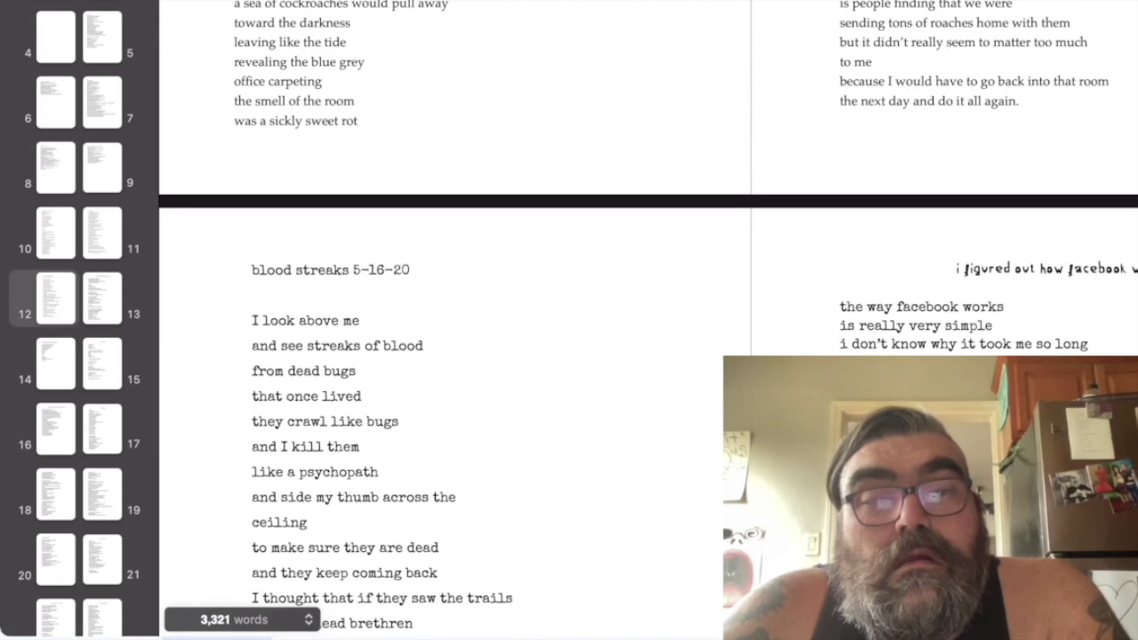
scroll(445, 320, down, 10)
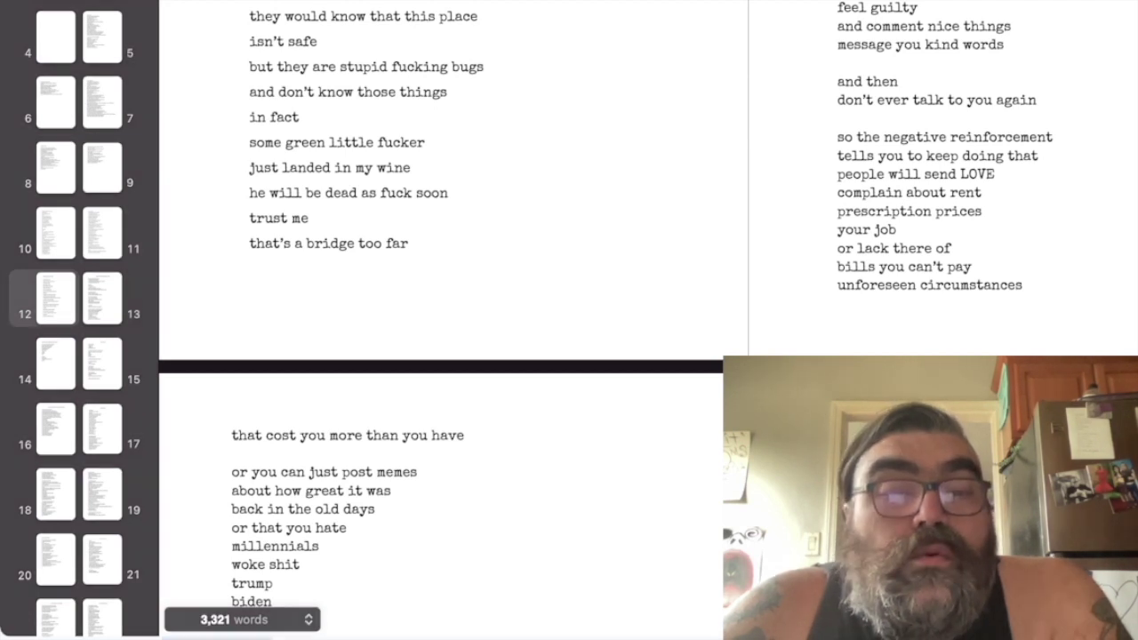
scroll(445, 320, up, 7)
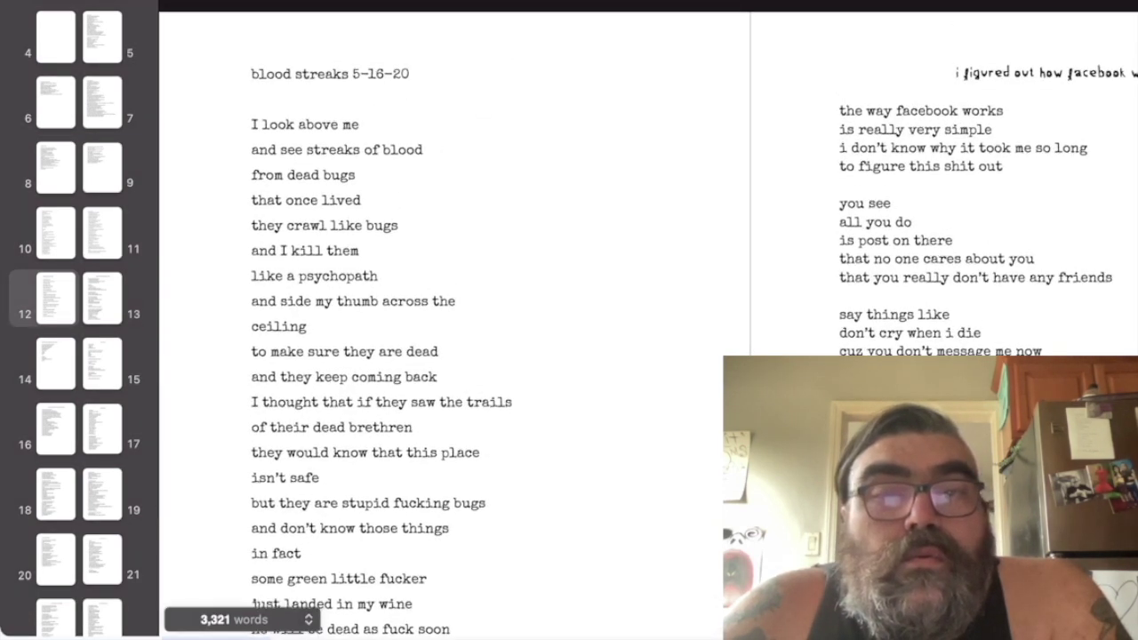
Select the facebook poem through the long poems after it and remove them
mouse_move(956, 72)
mouse_down()
mouse_move(673, 628)
mouse_move(673, 513)
mouse_move(674, 633)
mouse_up()
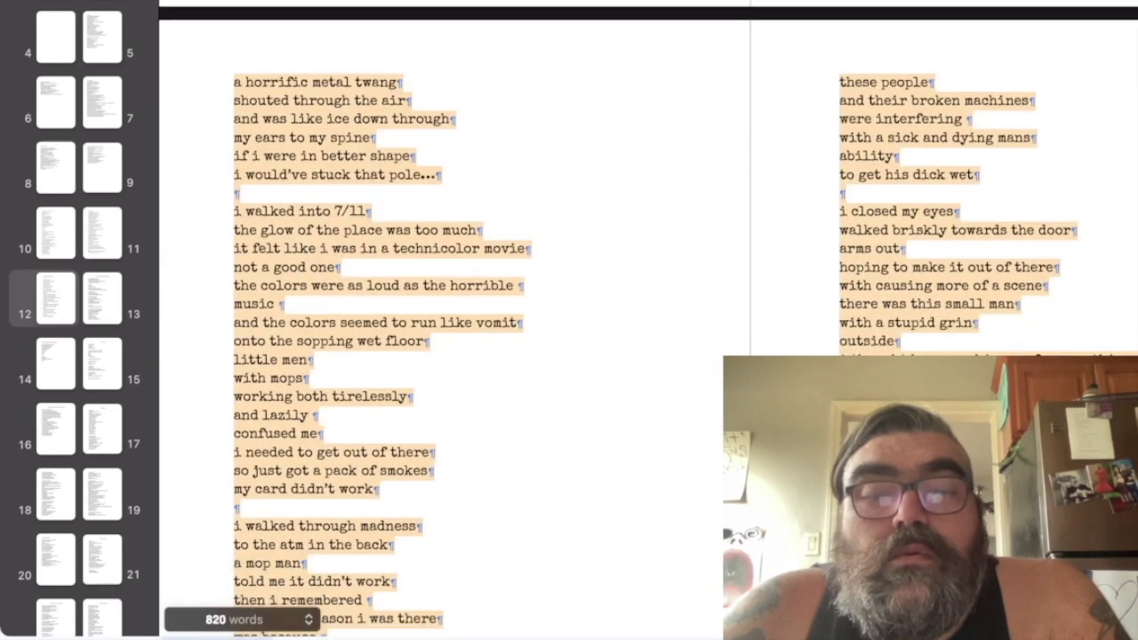
mouse_move(673, 633)
mouse_down()
mouse_move(673, 440)
mouse_move(391, 114)
mouse_move(451, 632)
mouse_move(355, 4)
mouse_up()
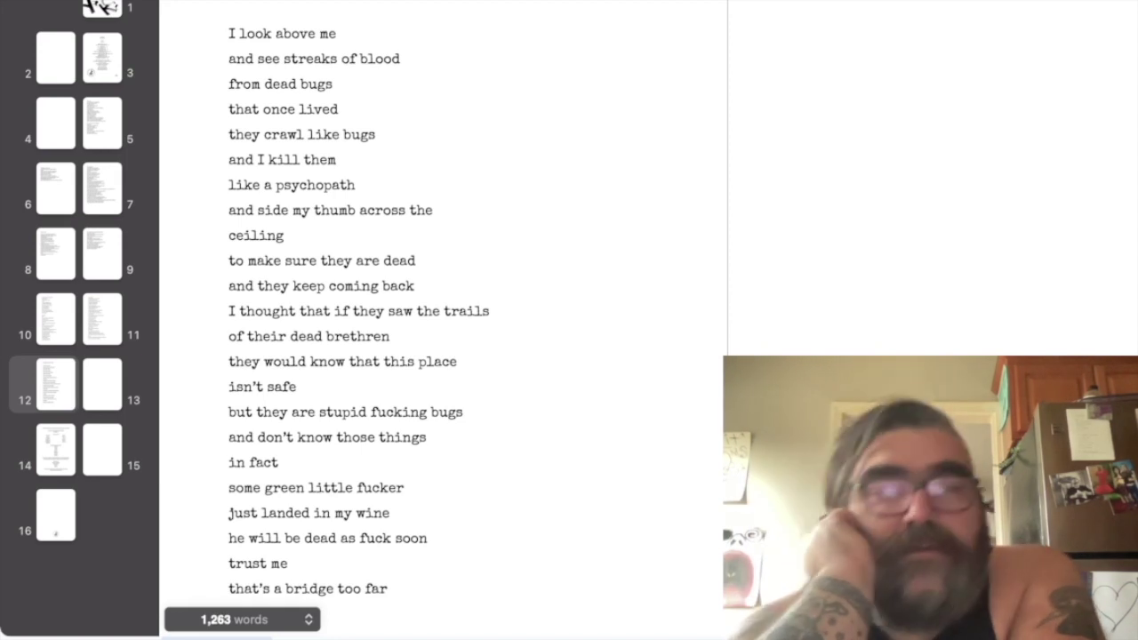
Jump to pages 10–11, then scroll back to the contents page and down to the 'It's 4 am' poem
click(56, 319)
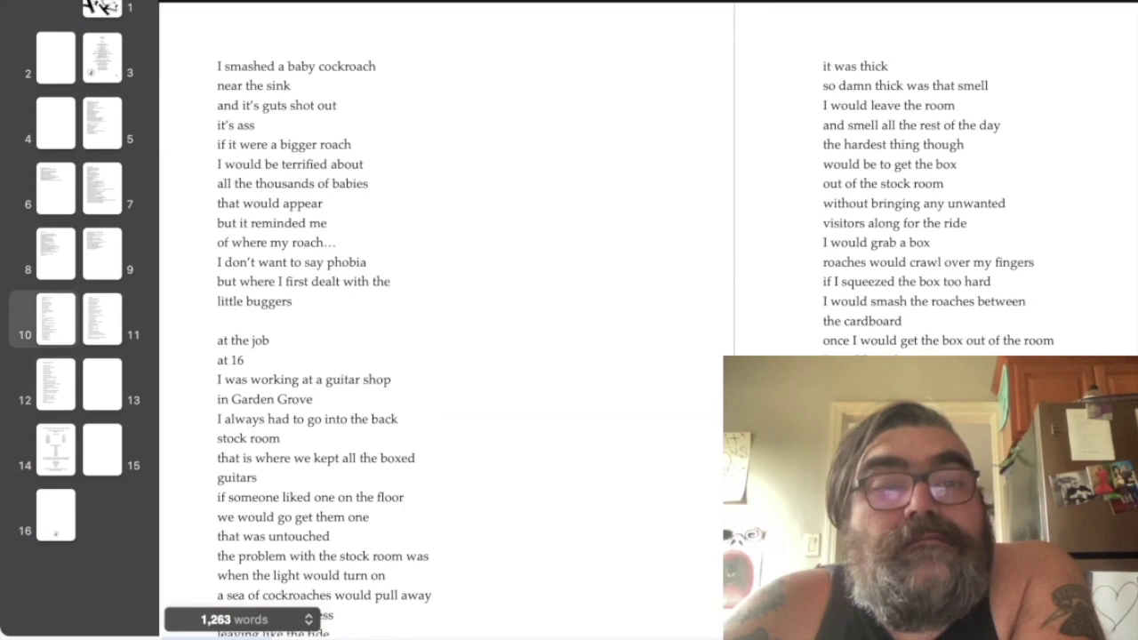
scroll(444, 320, up, 3)
scroll(445, 320, up, 5)
scroll(444, 320, up, 8)
scroll(445, 356, down, 10)
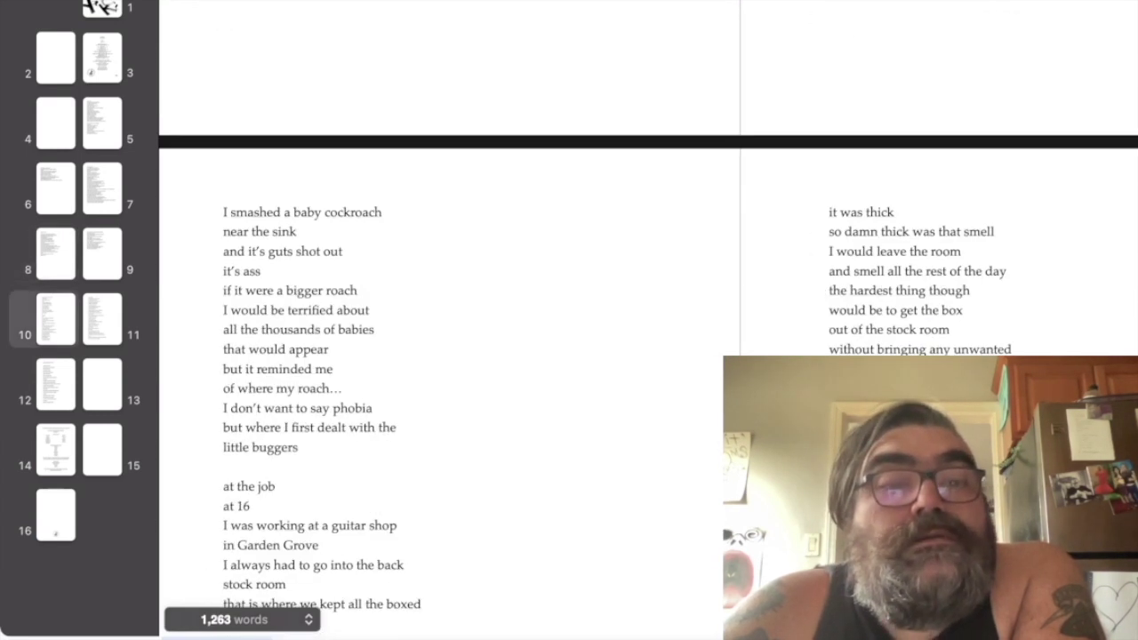
scroll(445, 356, up, 1)
scroll(444, 321, up, 10)
scroll(444, 320, up, 1)
scroll(445, 320, up, 1)
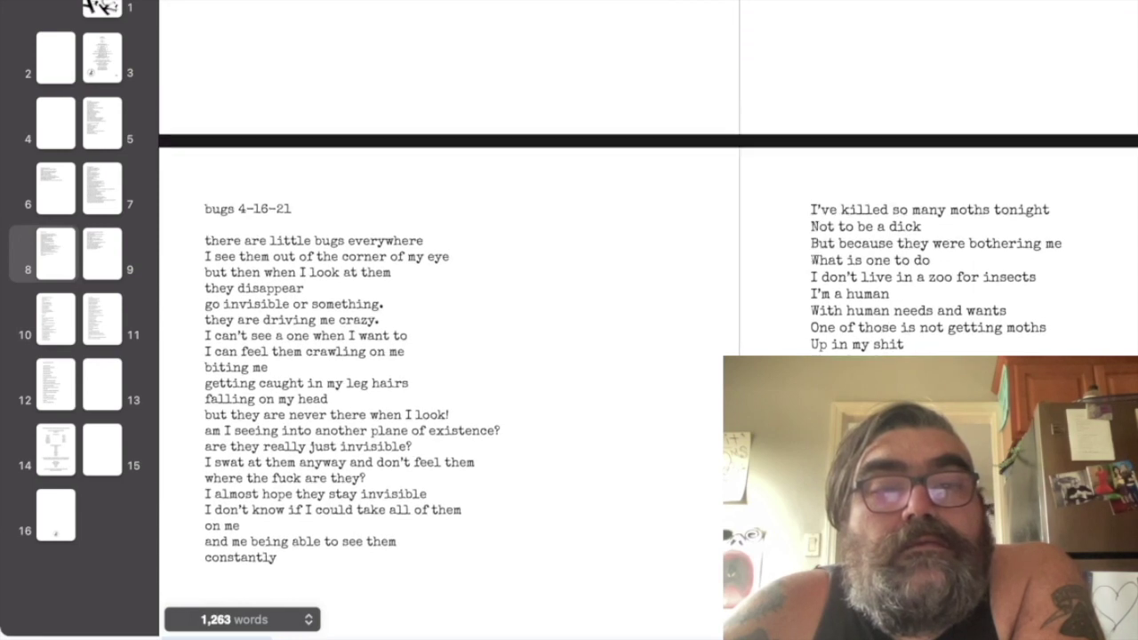
scroll(444, 320, up, 4)
scroll(445, 320, up, 5)
scroll(444, 320, up, 2)
scroll(445, 320, up, 2)
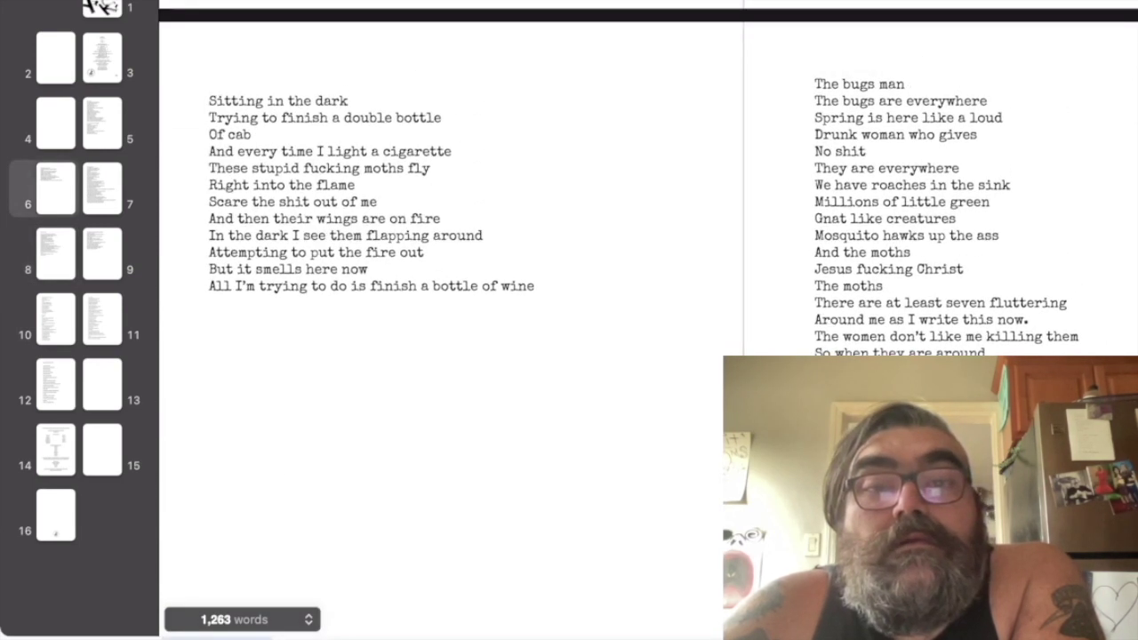
scroll(445, 320, up, 2)
scroll(445, 320, up, 5)
scroll(445, 320, up, 2)
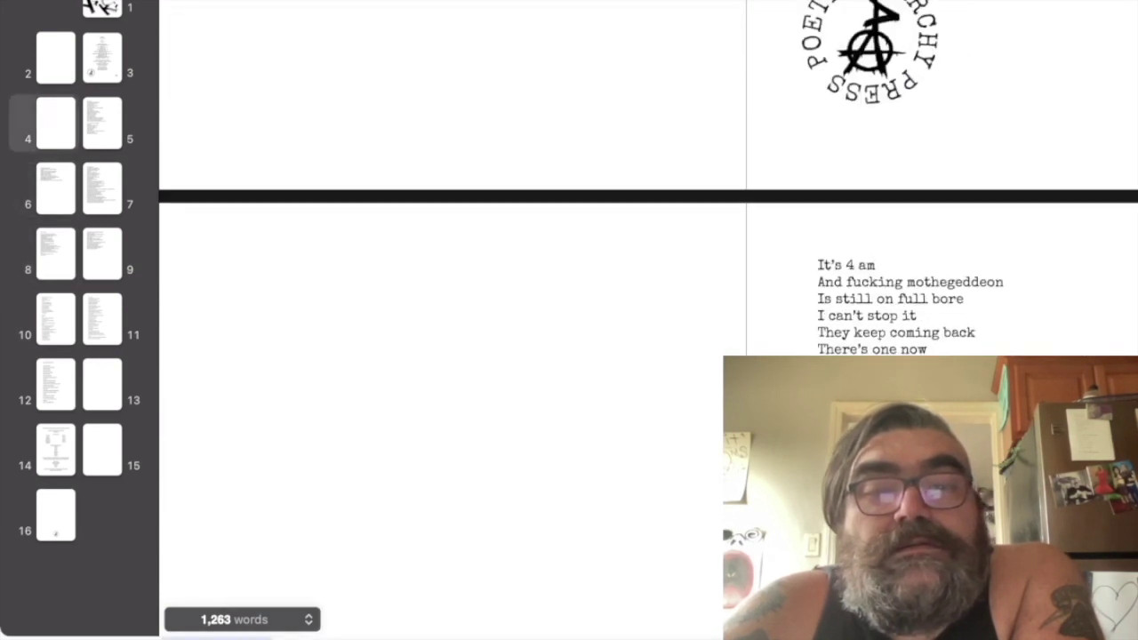
scroll(444, 320, up, 1)
scroll(444, 321, up, 2)
scroll(445, 320, up, 5)
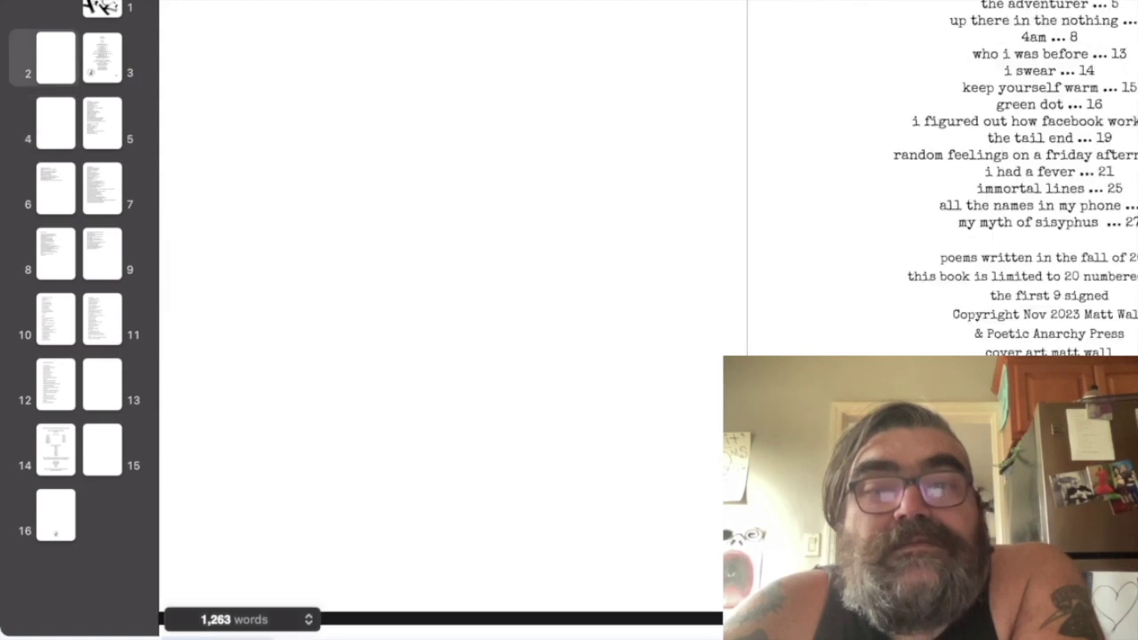
scroll(445, 320, up, 6)
scroll(445, 321, down, 5)
scroll(444, 321, down, 3)
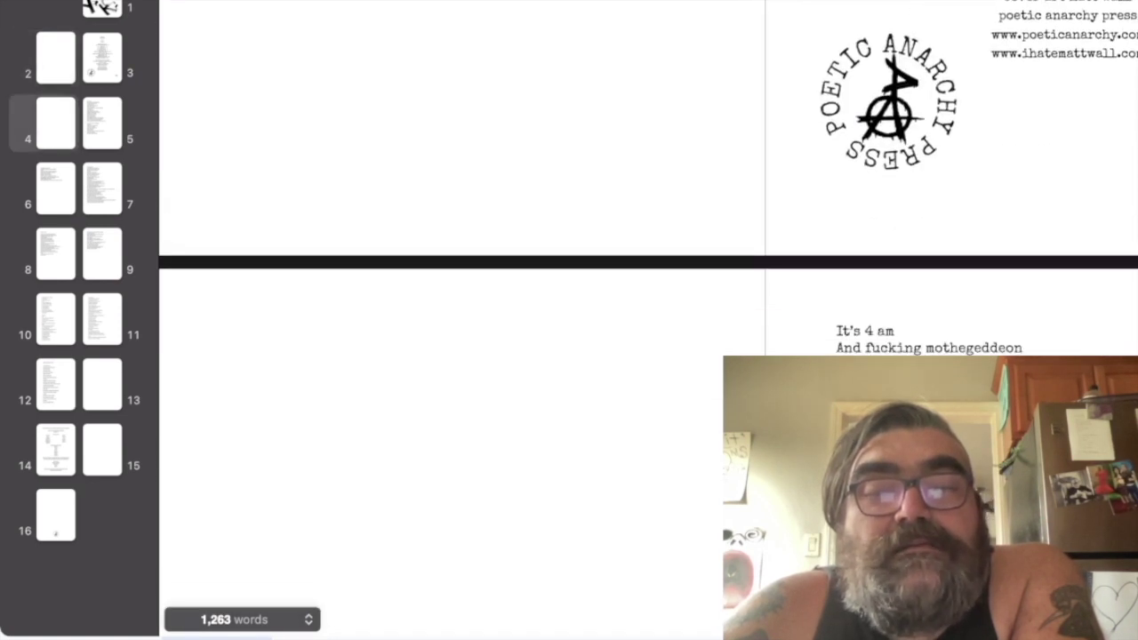
scroll(445, 320, down, 1)
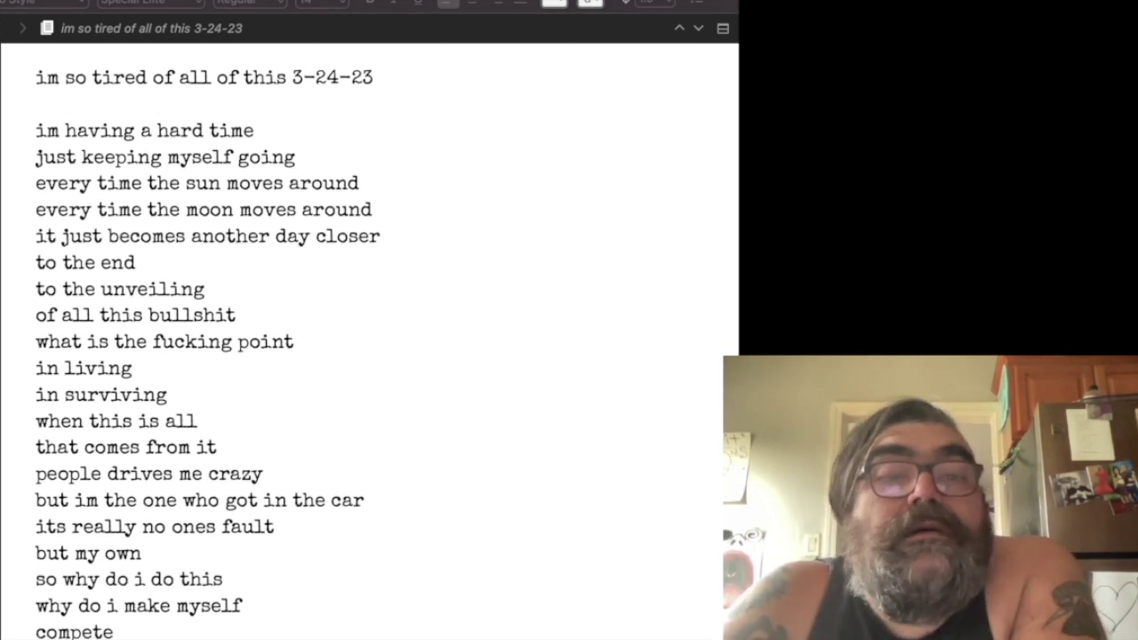
Select the whole current poem in Scrivener and switch to the other window and back
scroll(369, 338, down, 1)
scroll(369, 338, down, 2)
scroll(369, 338, down, 2)
scroll(369, 337, down, 2)
scroll(369, 338, down, 1)
scroll(369, 338, down, 2)
scroll(369, 337, down, 1)
scroll(369, 338, down, 3)
scroll(369, 338, down, 4)
scroll(369, 338, down, 2)
scroll(369, 338, down, 6)
scroll(369, 338, down, 4)
scroll(370, 338, down, 7)
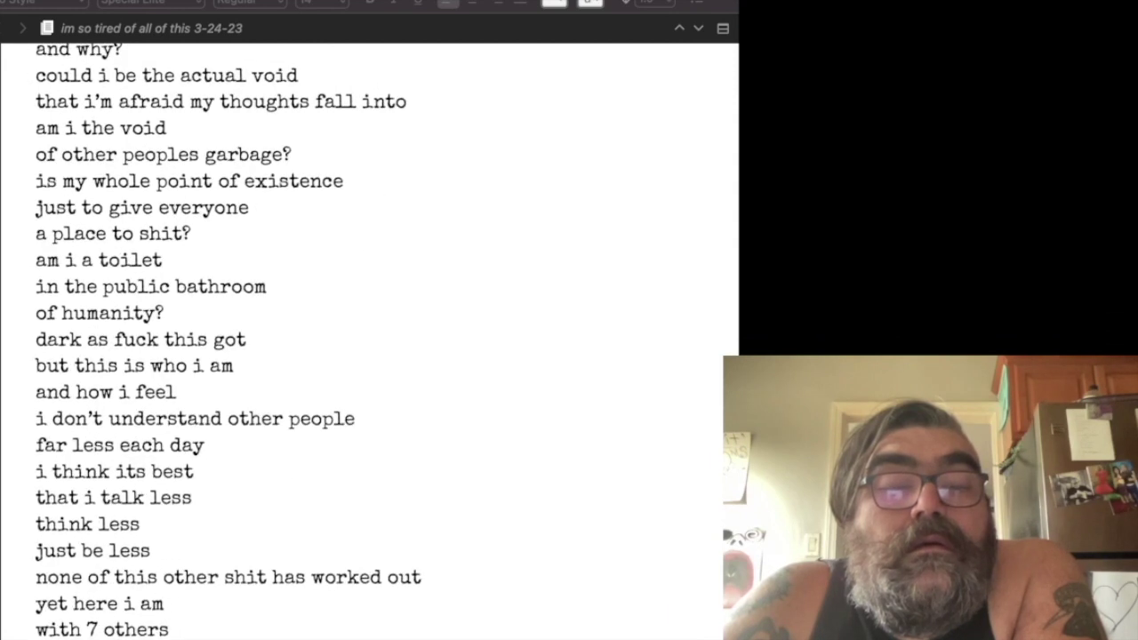
key(ctrl+Home)
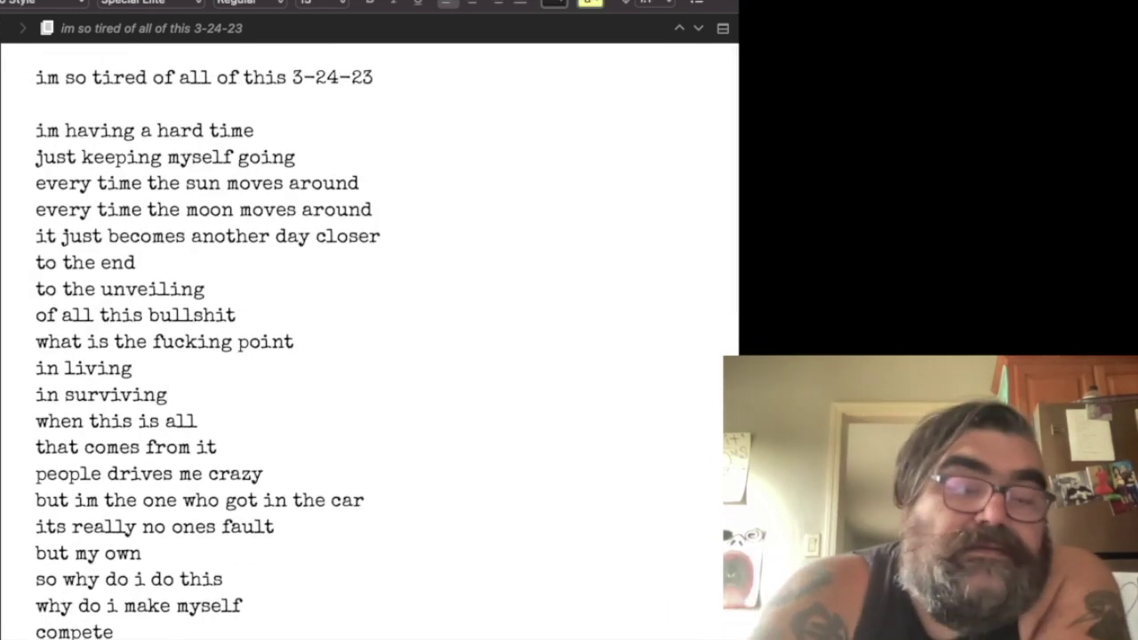
key(ctrl+a)
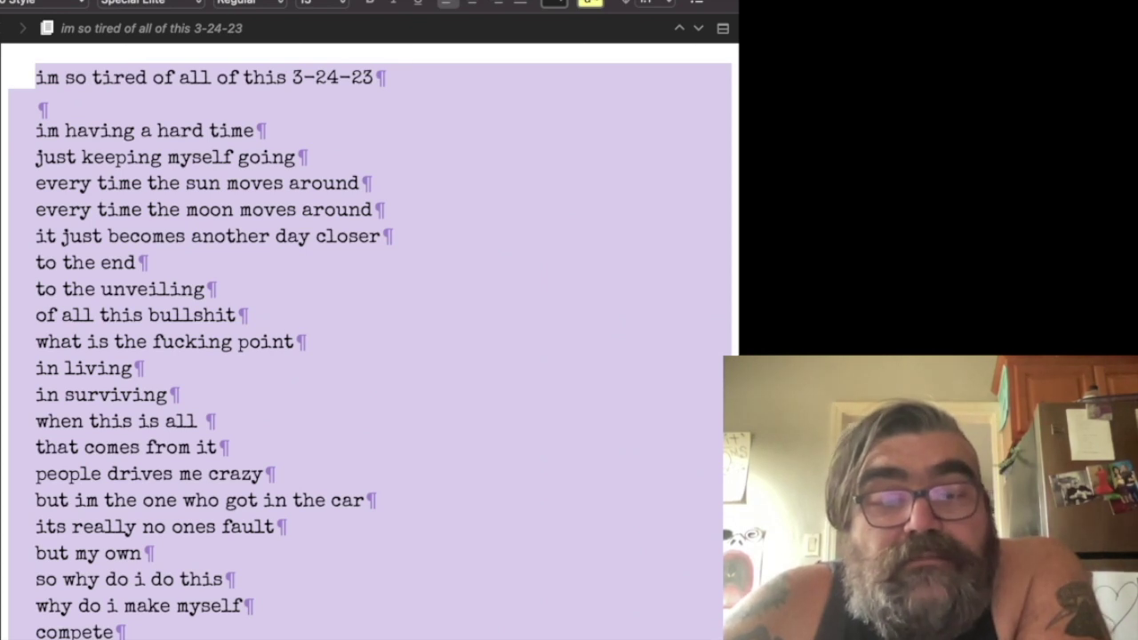
key(super+Tab)
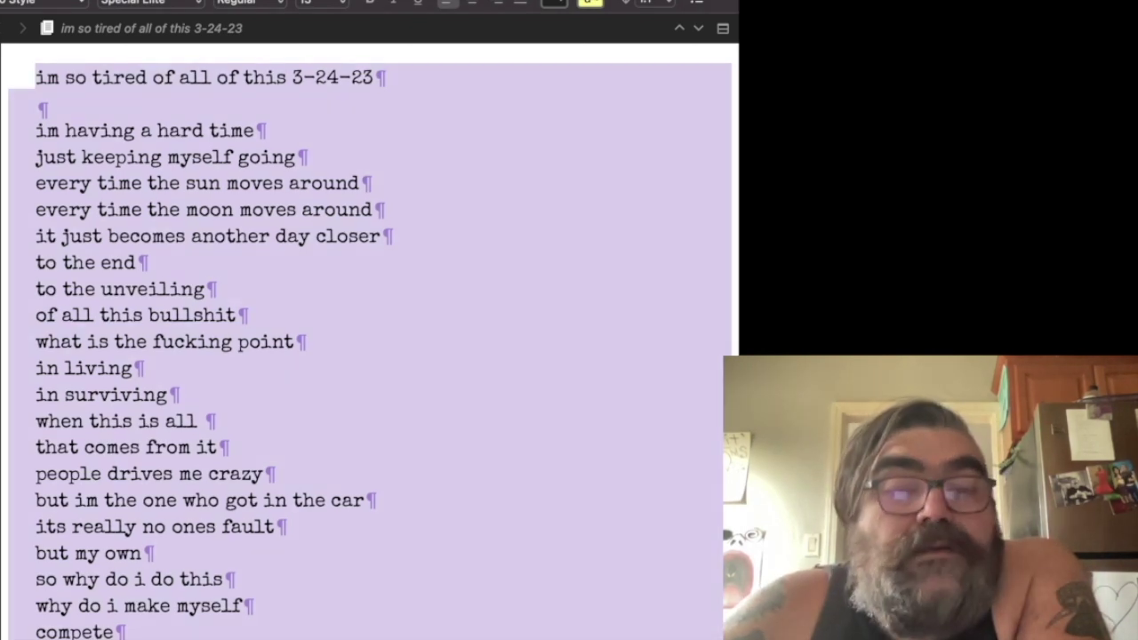
key(super+Tab)
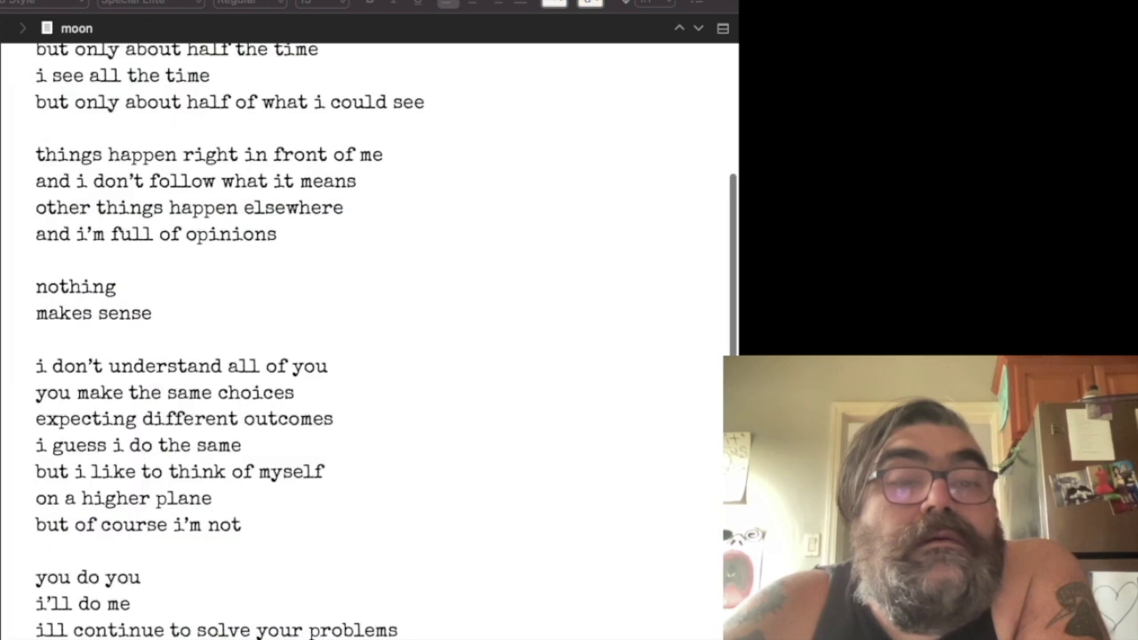
Select the full text of the existence poem, then the unveiling poem
scroll(370, 347, up, 5)
scroll(370, 347, down, 4)
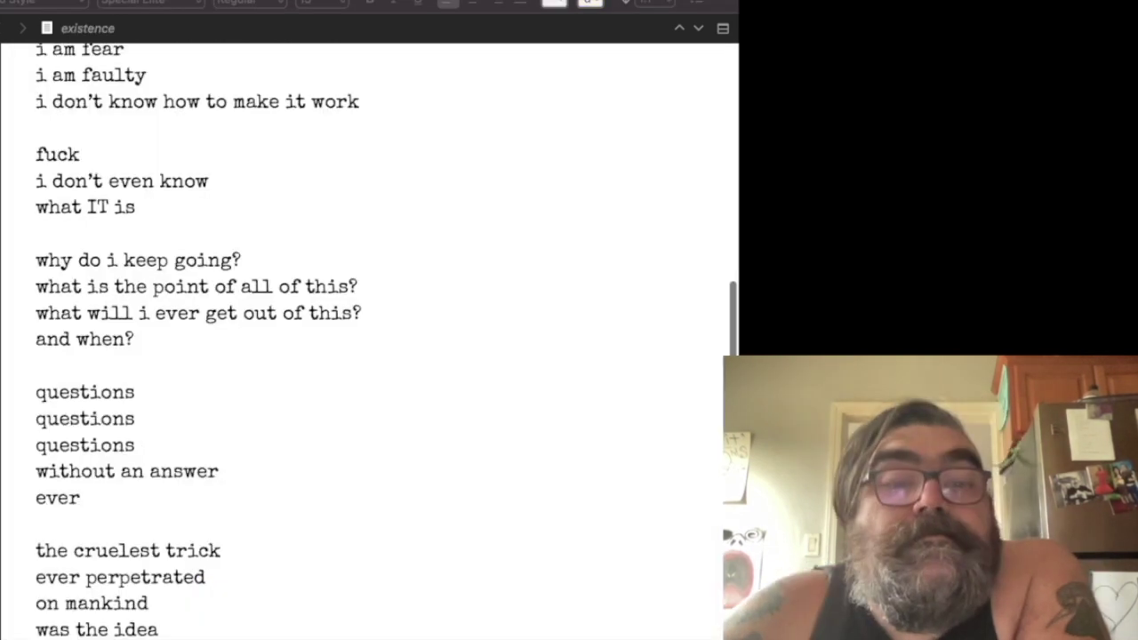
scroll(370, 344, up, 5)
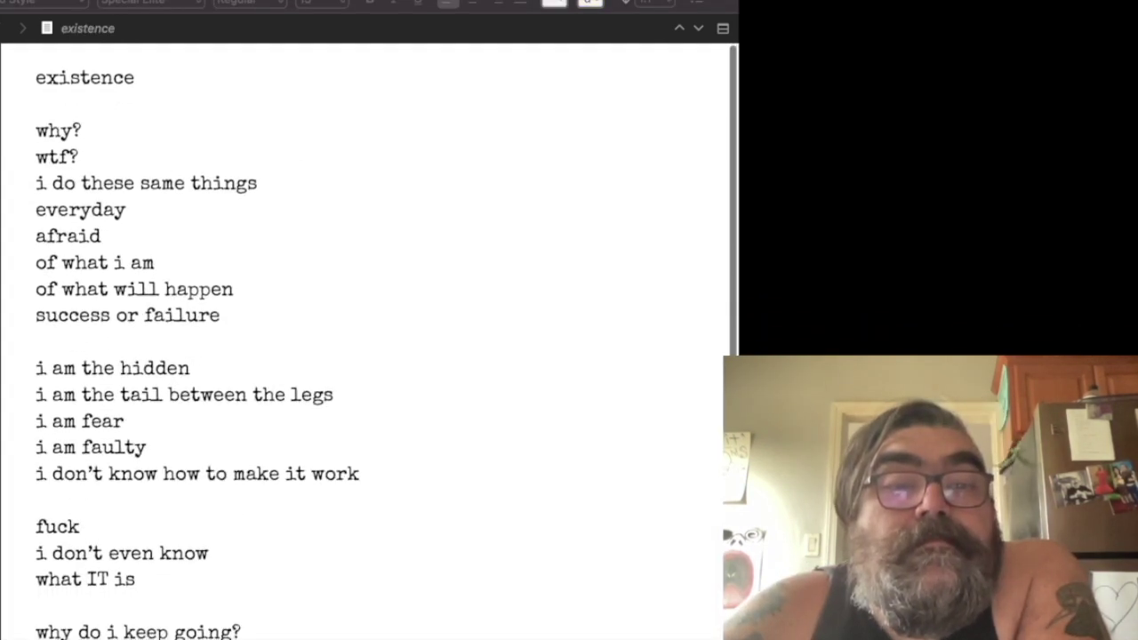
key(ctrl+a)
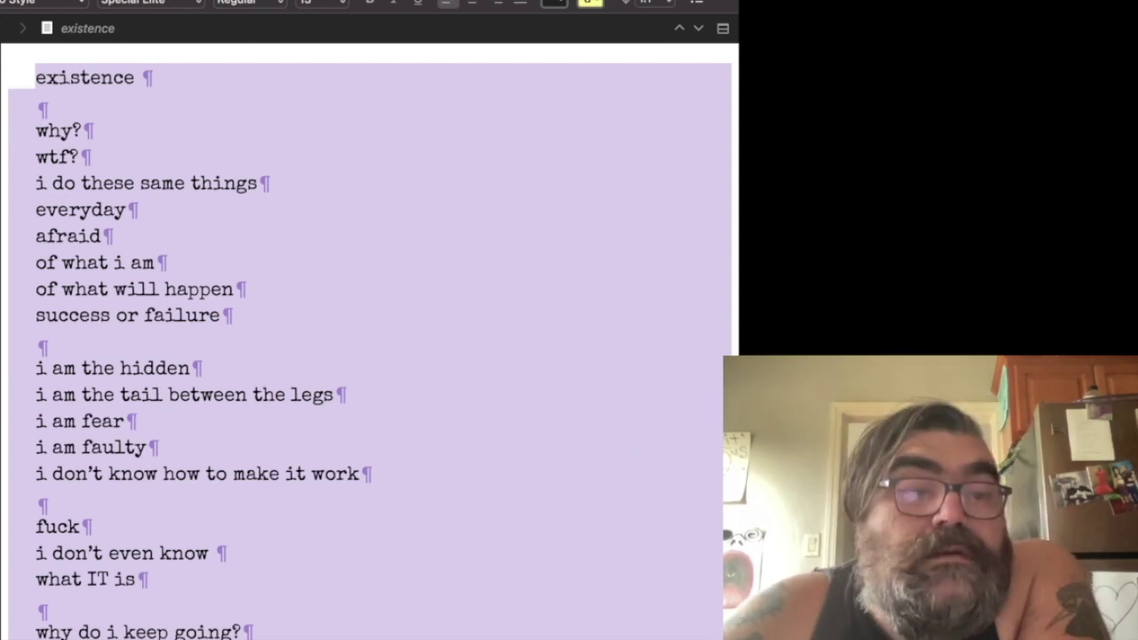
scroll(370, 342, up, 4)
scroll(370, 342, down, 1)
scroll(370, 341, down, 1)
scroll(370, 342, down, 1)
scroll(370, 341, down, 2)
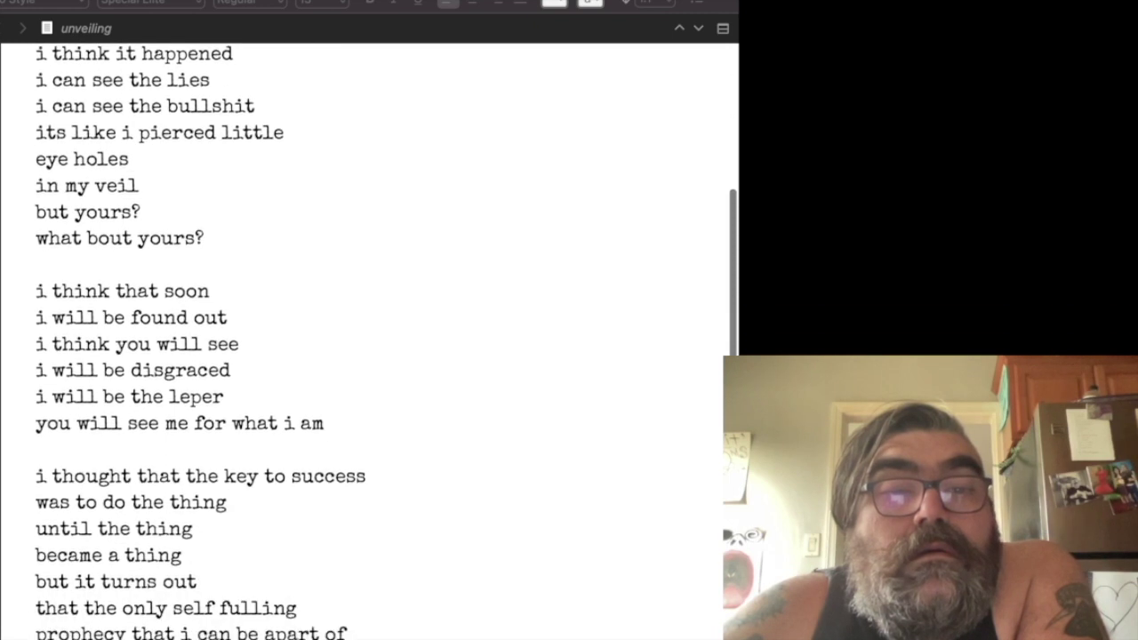
scroll(370, 341, up, 2)
scroll(370, 341, up, 2)
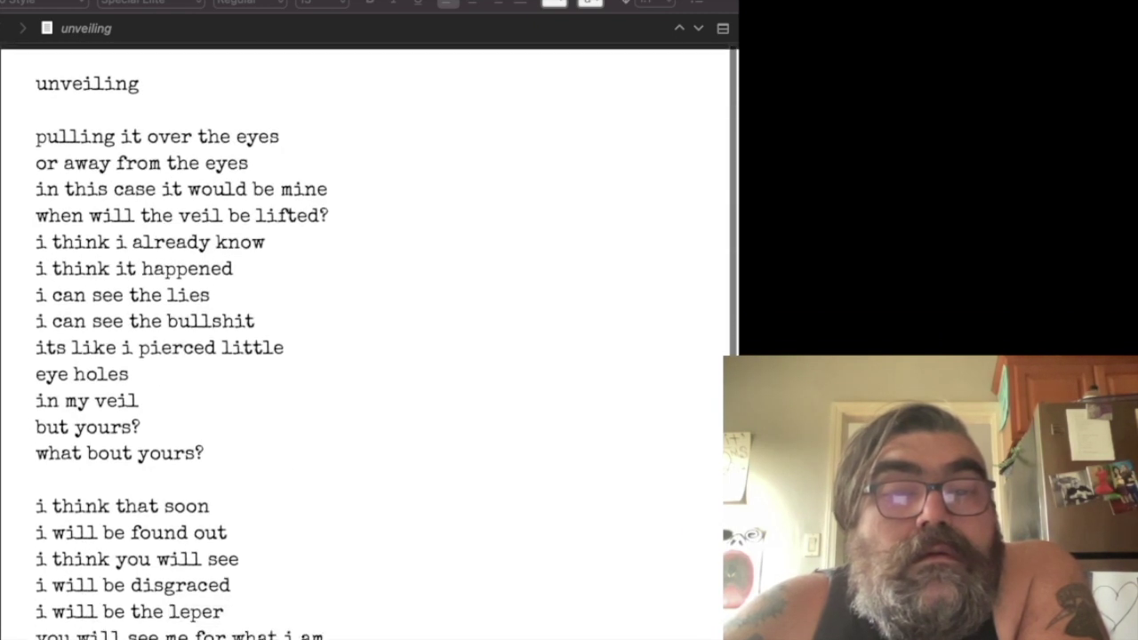
key(ctrl+a)
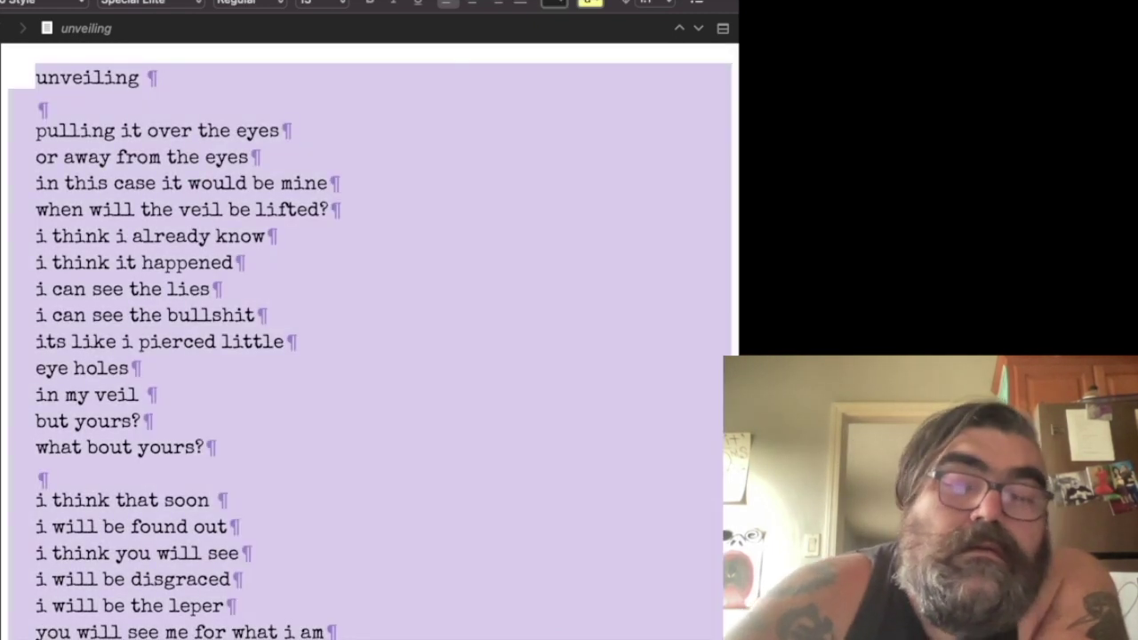
Open the surviving poem and select all of its text for the other window
key(ctrl+alt+Down)
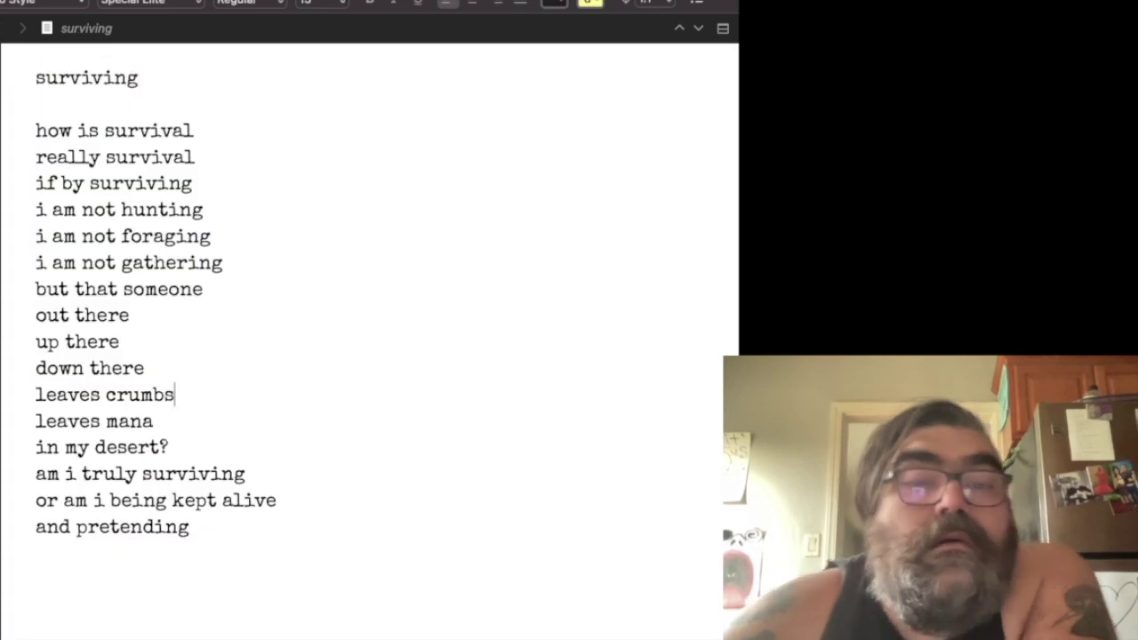
key(ctrl+a)
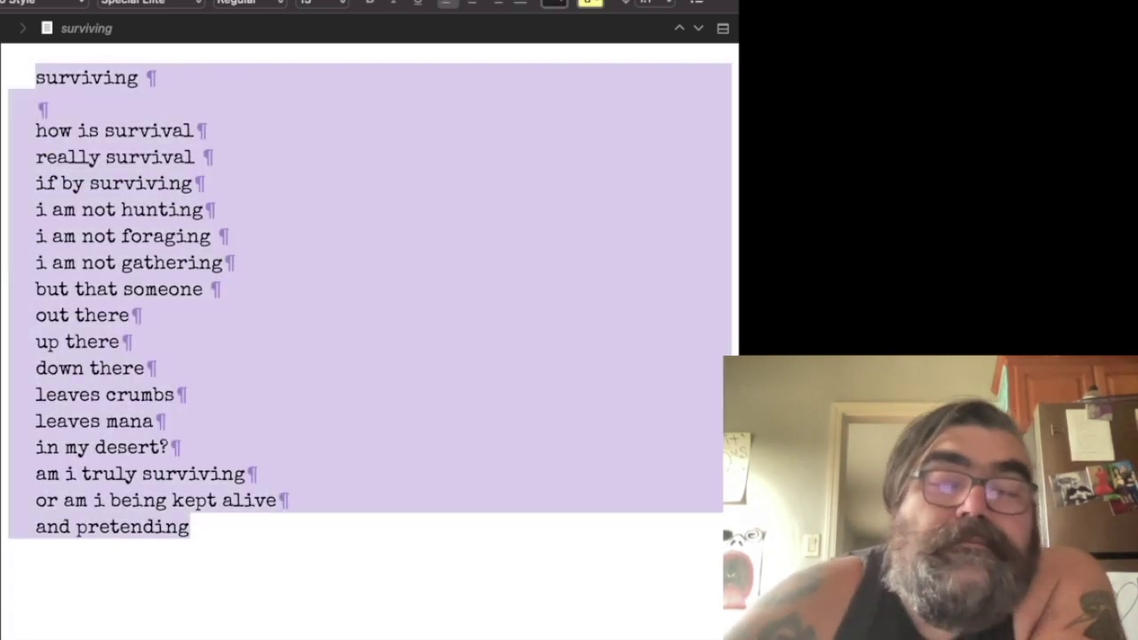
key(super+Tab)
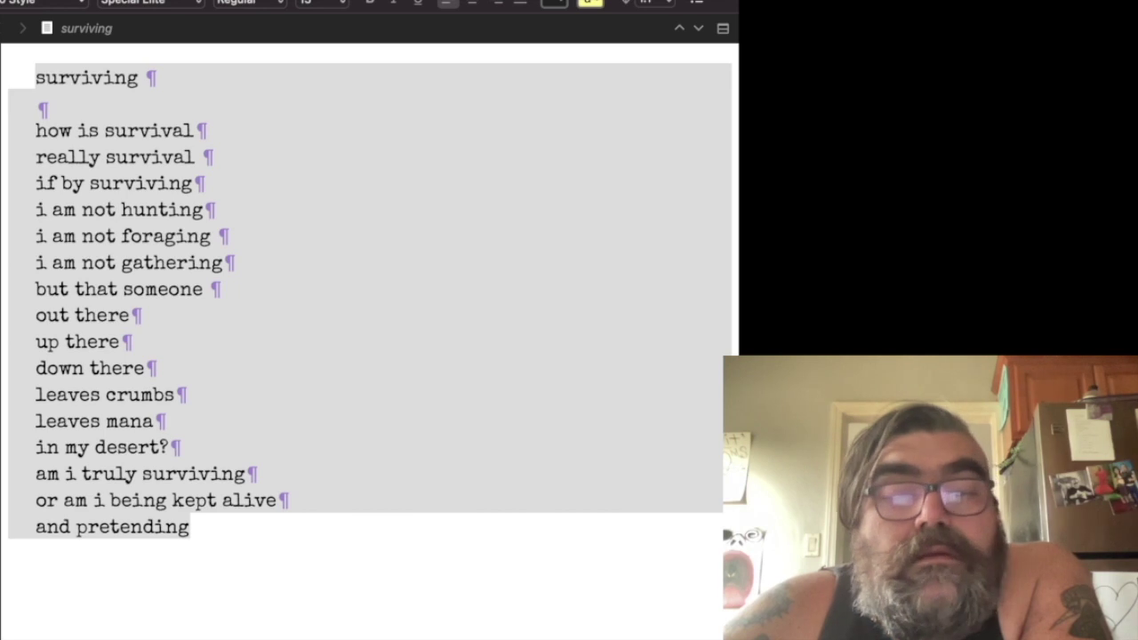
key(super+Tab)
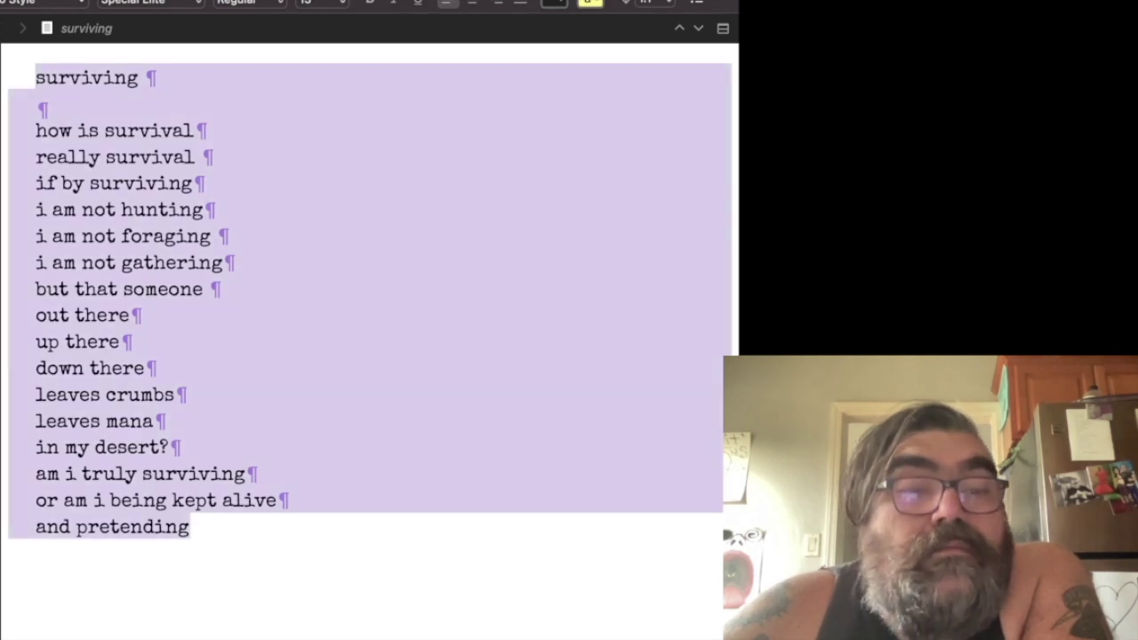
Open the island poem and correct the misspelling 'neivity' to 'naivety'
key(ctrl+super+Down)
scroll(369, 342, up, 2)
scroll(369, 341, up, 5)
scroll(369, 341, down, 1)
scroll(369, 342, down, 1)
scroll(369, 342, down, 3)
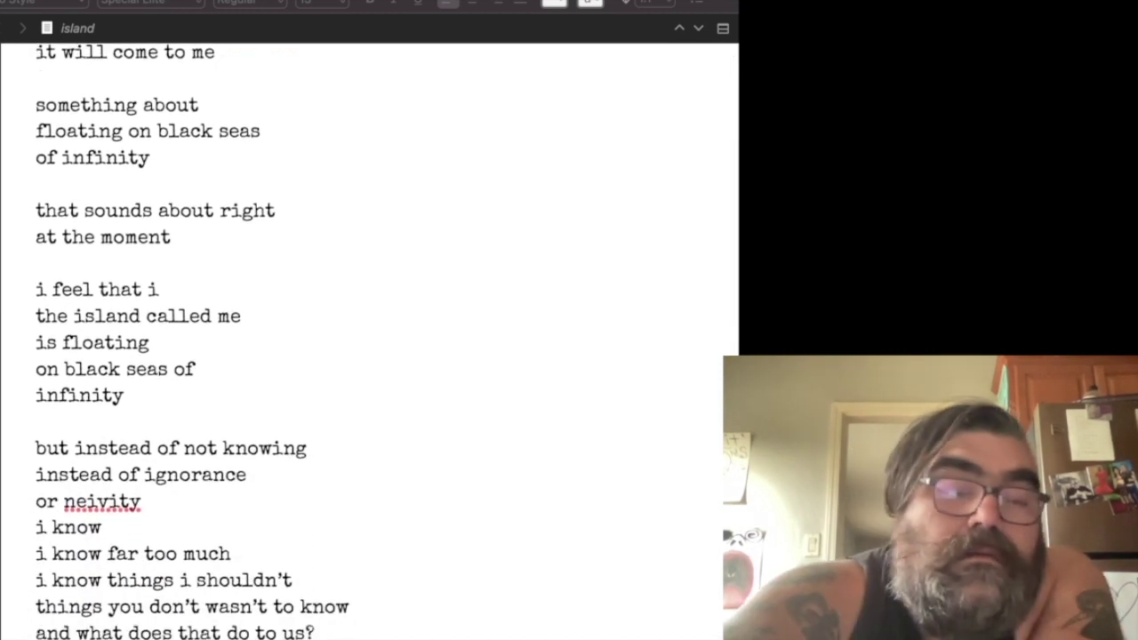
double_click(103, 502)
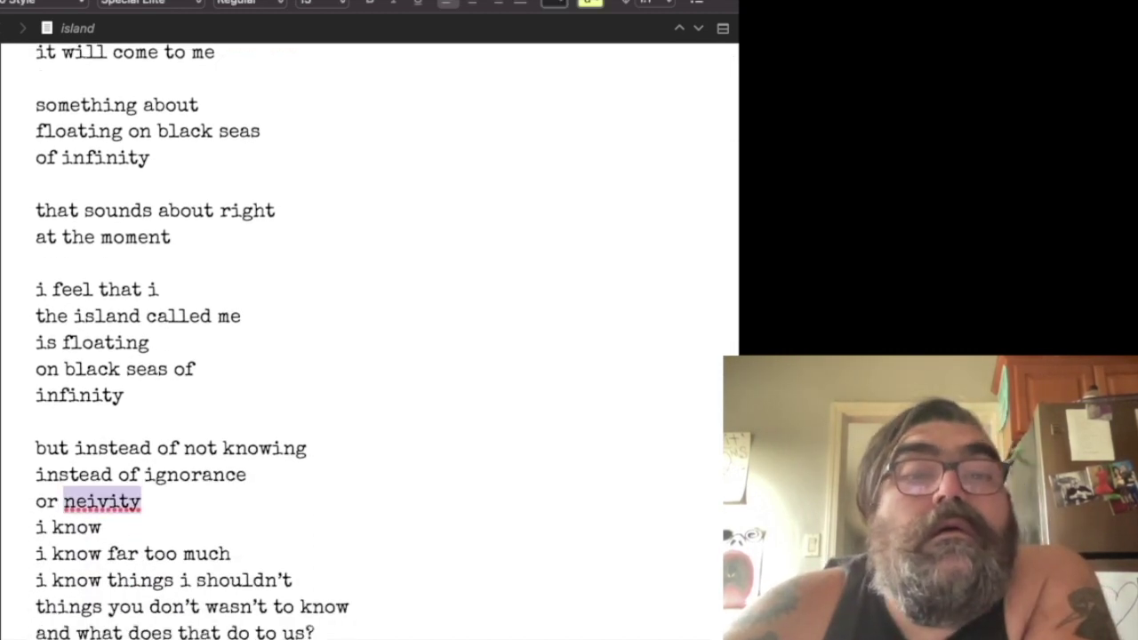
text(naivety)
scroll(386, 338, down, 2)
scroll(386, 338, up, 5)
scroll(369, 342, up, 2)
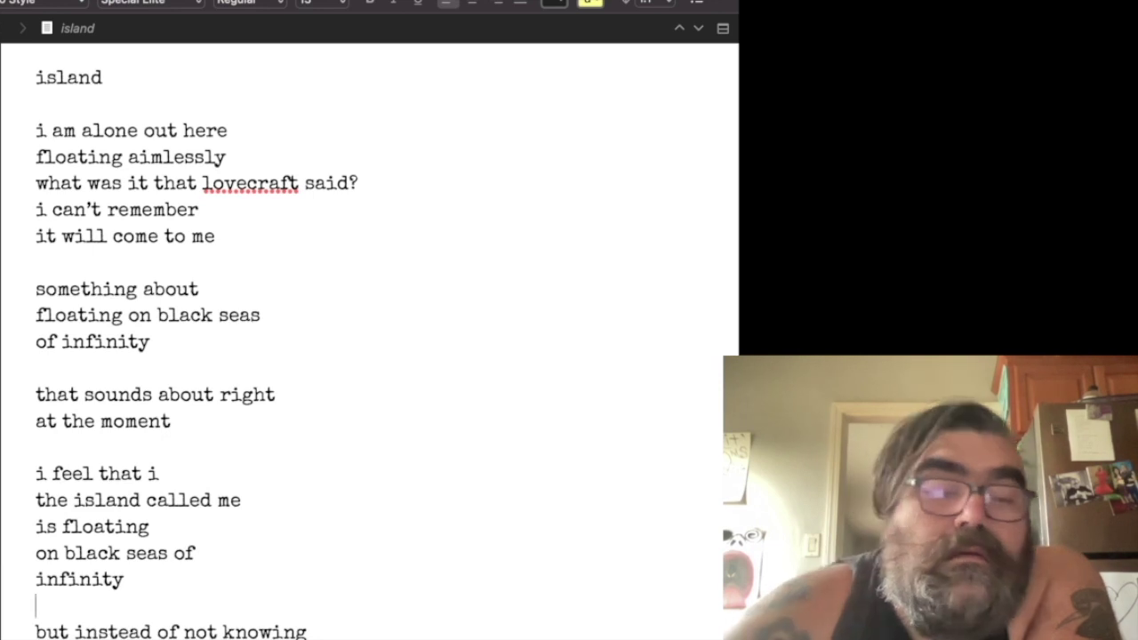
Select the entire corrected island poem and switch away from the editor
key(super+a)
key(super+shift+i)
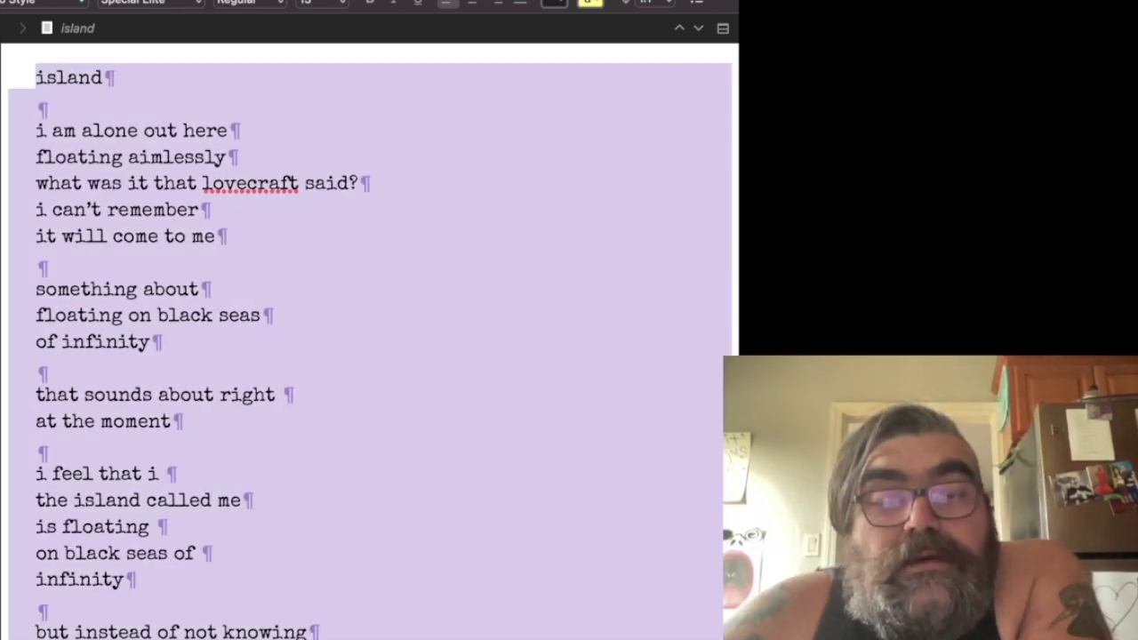
key(super+Tab)
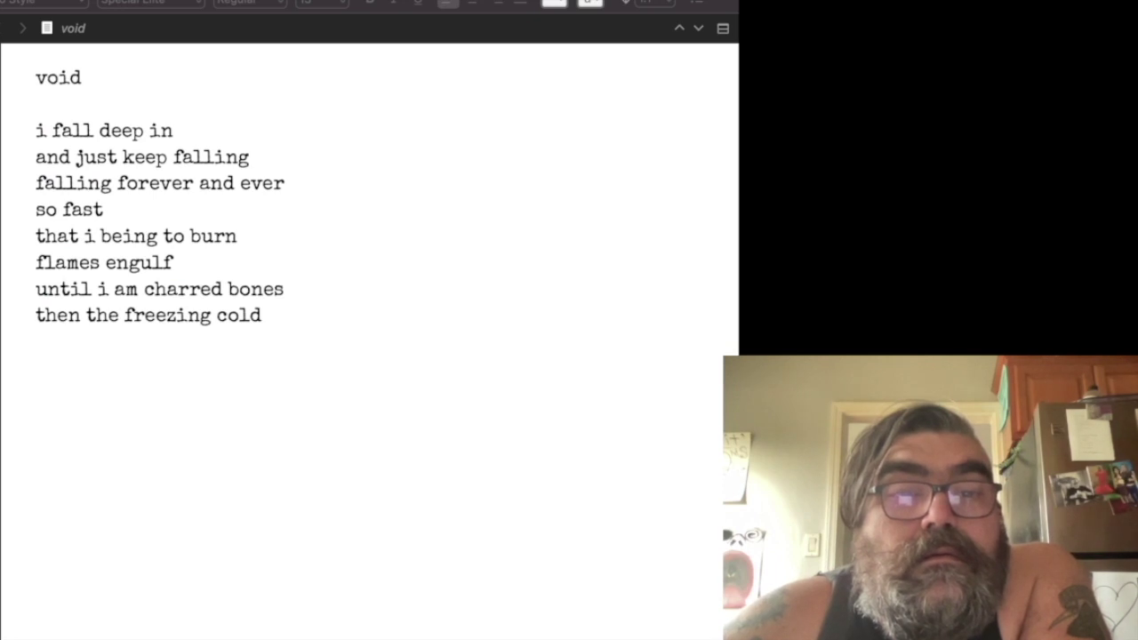
Select the void, garbage and restroom poems one after another for copying
drag(261, 316, 36, 77)
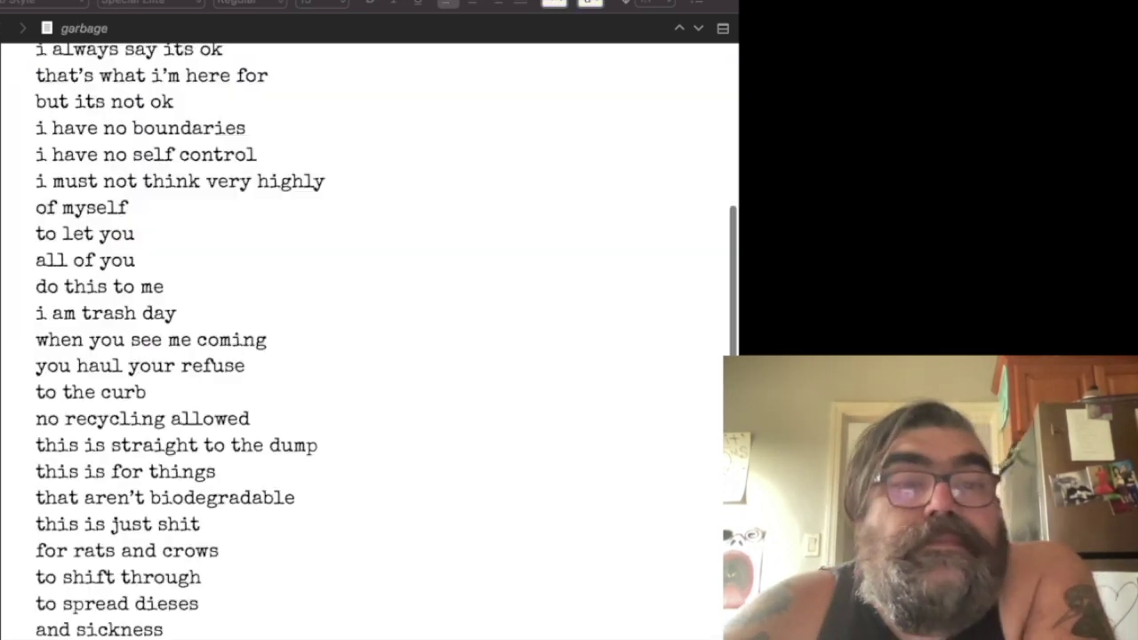
scroll(369, 341, up, 5)
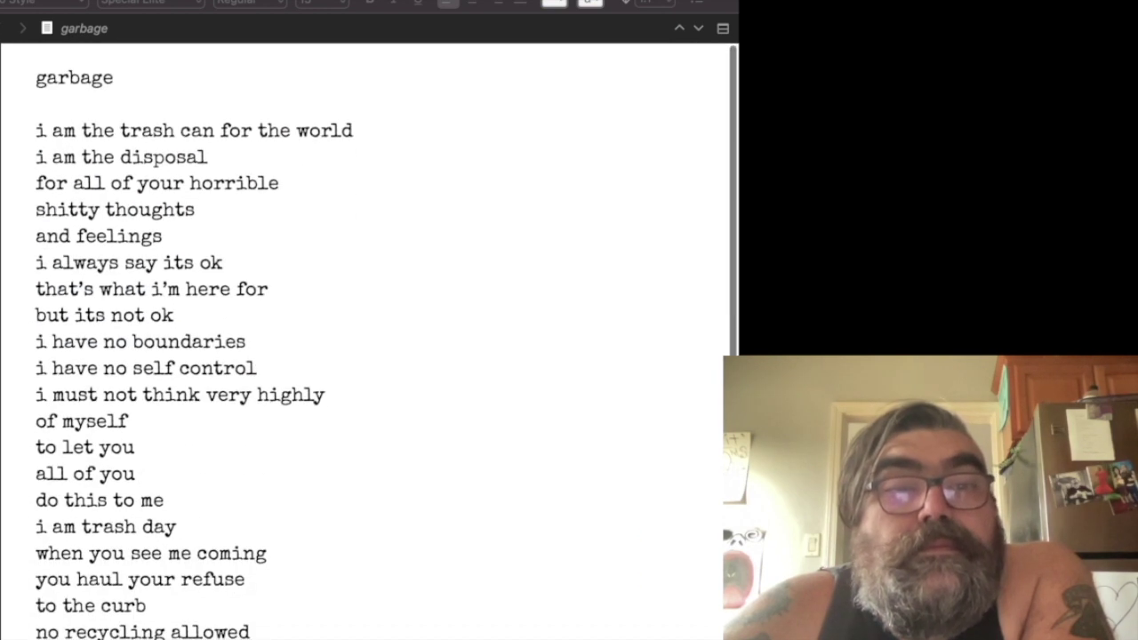
key(ctrl+a)
scroll(369, 341, down, 5)
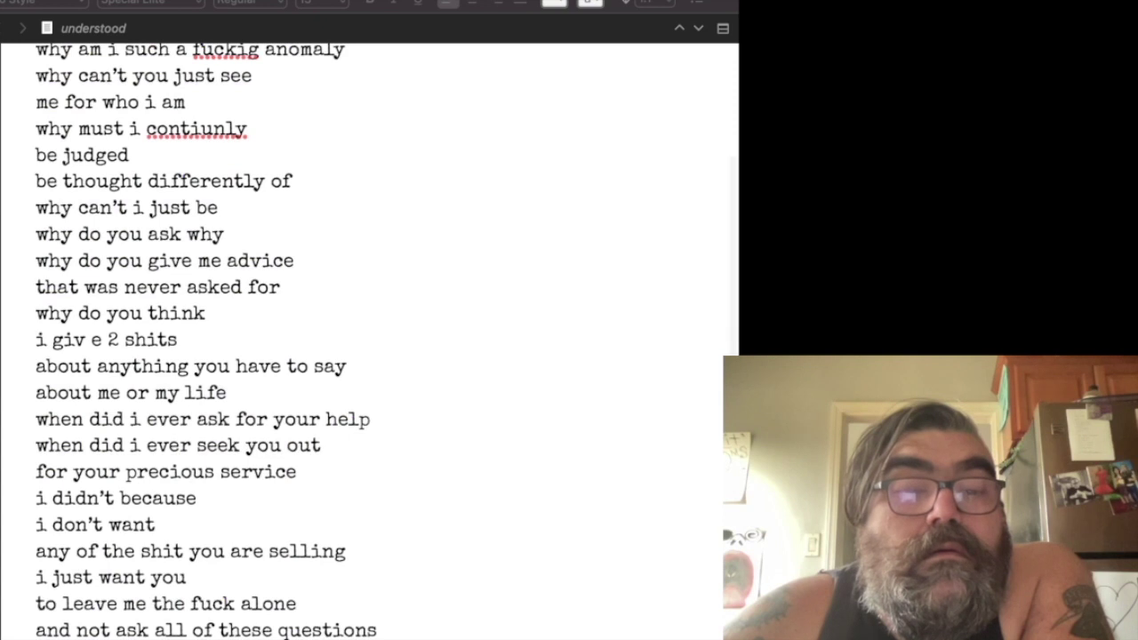
scroll(369, 338, up, 5)
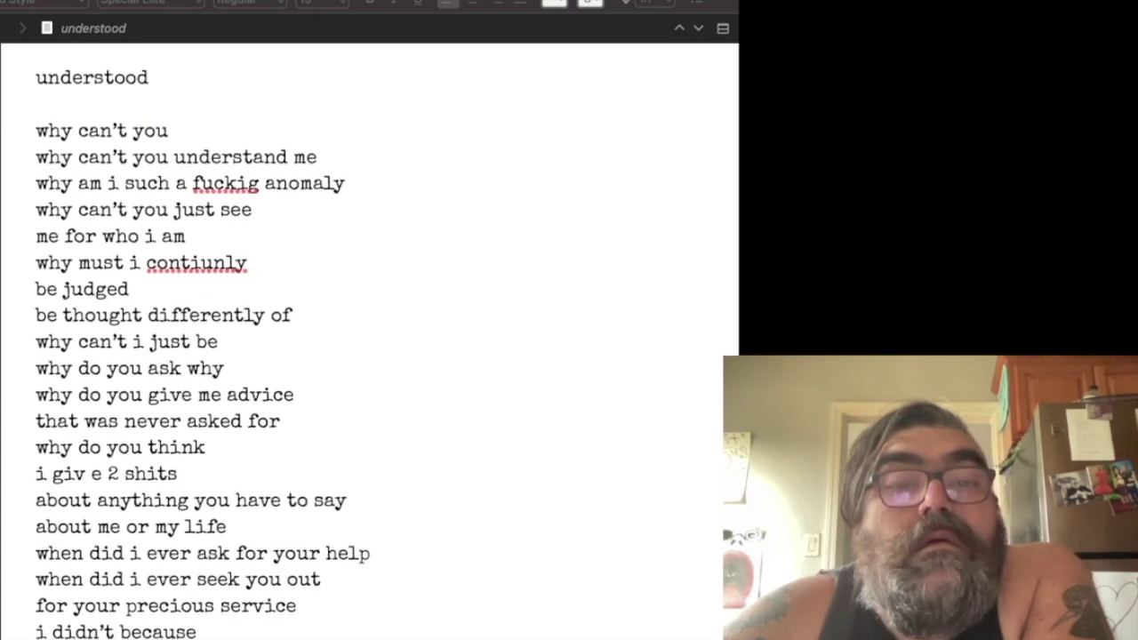
click(192, 262)
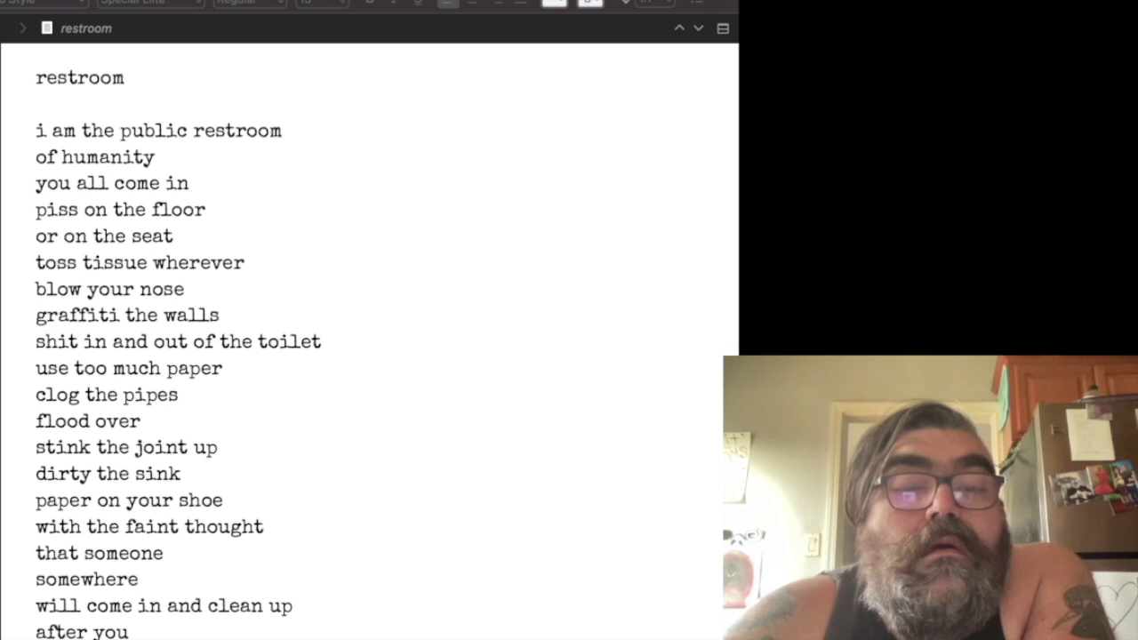
drag(129, 632, 35, 73)
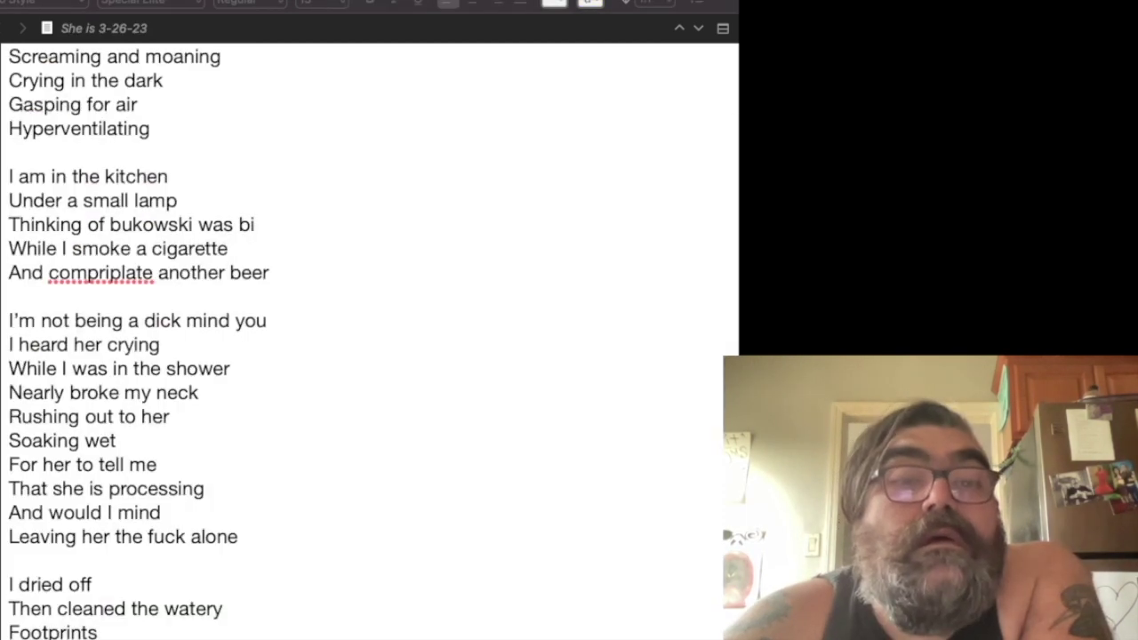
scroll(369, 341, up, 3)
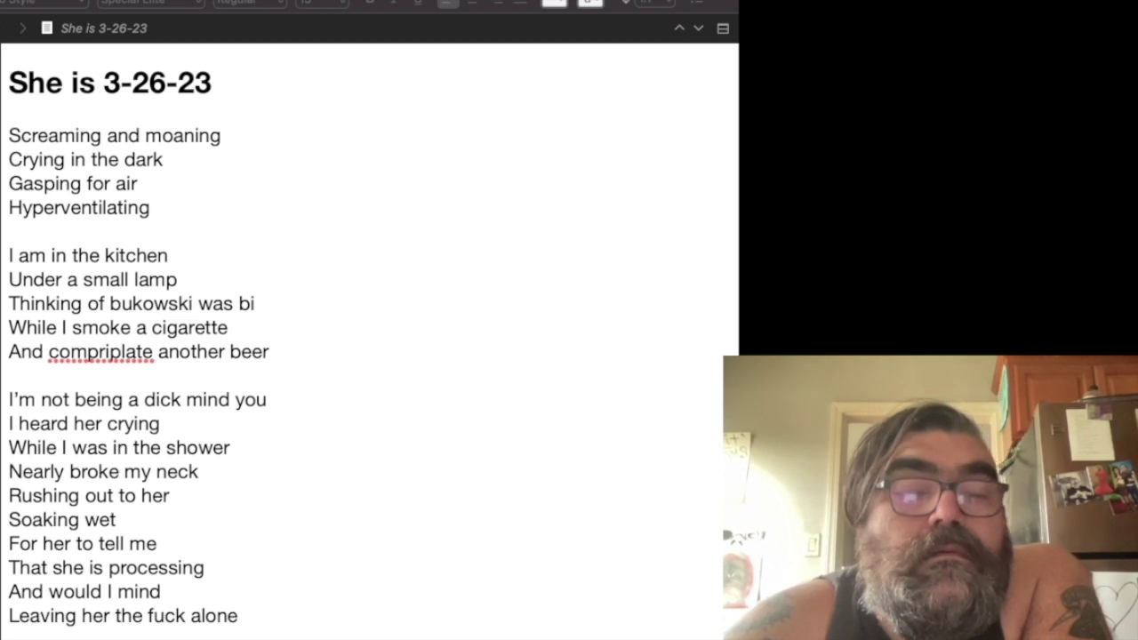
Open the next poem, Love 3-30-23, and read through its full text
scroll(369, 338, down, 1)
scroll(369, 338, down, 3)
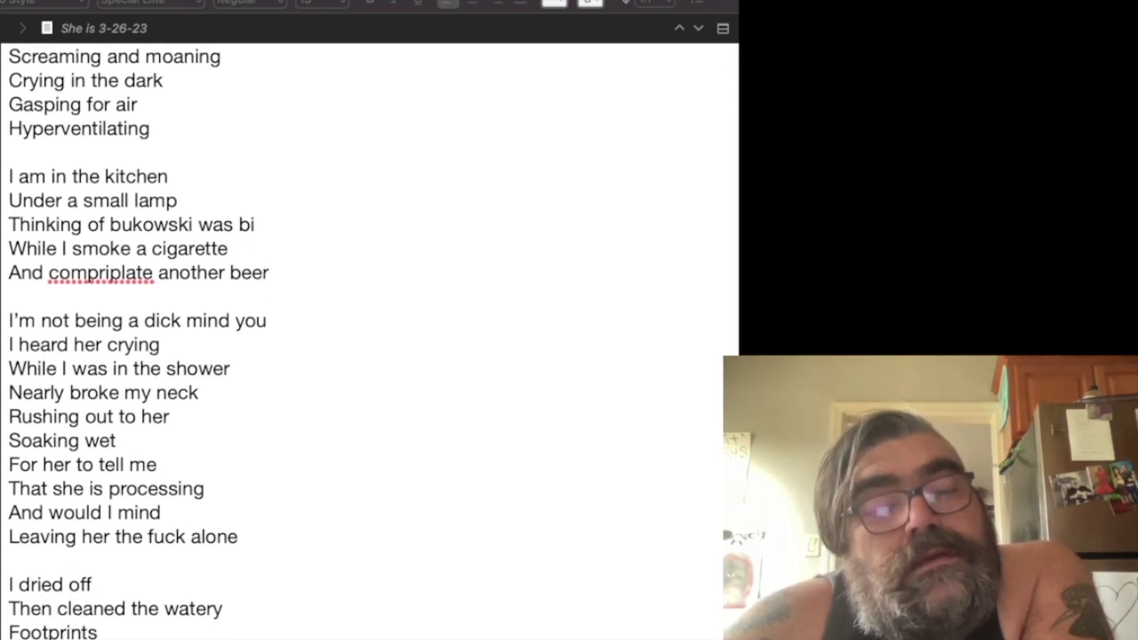
key(super+alt+Down)
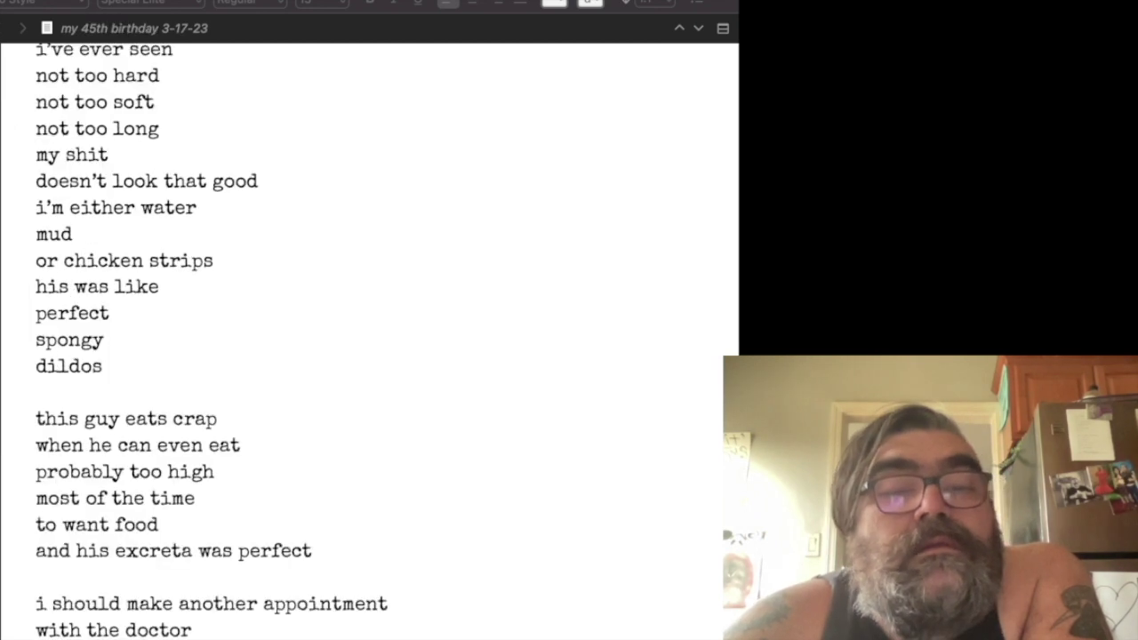
scroll(370, 342, up, 15)
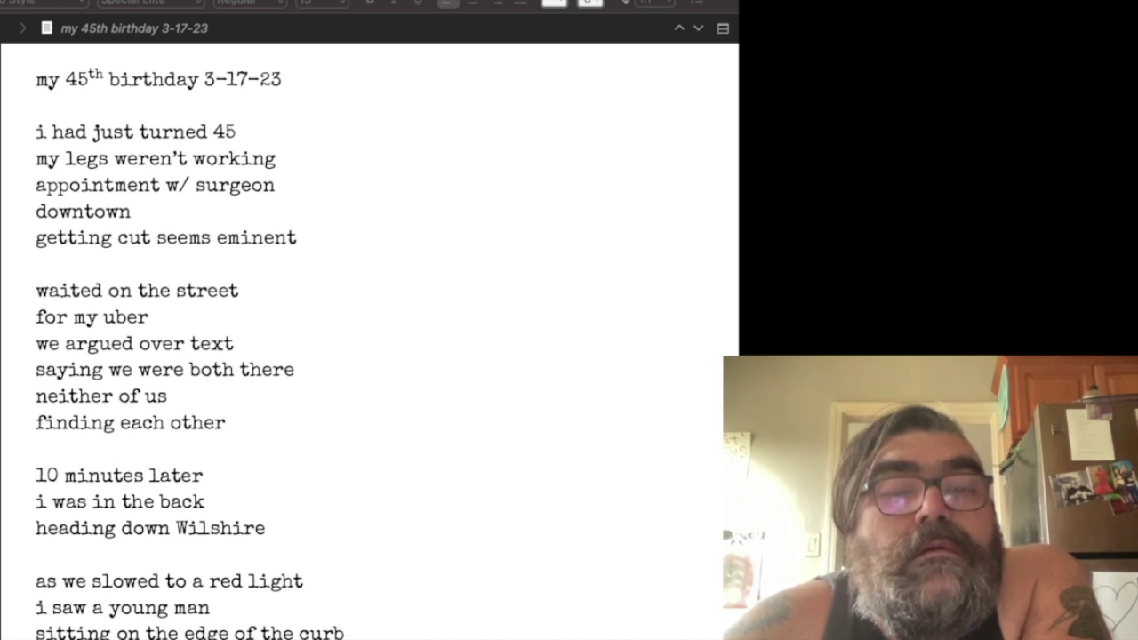
scroll(369, 342, down, 1)
scroll(370, 343, down, 2)
scroll(370, 343, down, 2)
scroll(370, 342, down, 1)
scroll(370, 342, down, 3)
scroll(369, 343, down, 4)
scroll(370, 343, down, 3)
scroll(369, 342, down, 2)
scroll(370, 342, down, 2)
scroll(370, 343, down, 1)
scroll(370, 342, down, 2)
scroll(370, 342, down, 2)
scroll(370, 342, down, 2)
scroll(370, 342, down, 2)
scroll(370, 342, down, 1)
scroll(370, 343, down, 1)
scroll(370, 343, down, 1)
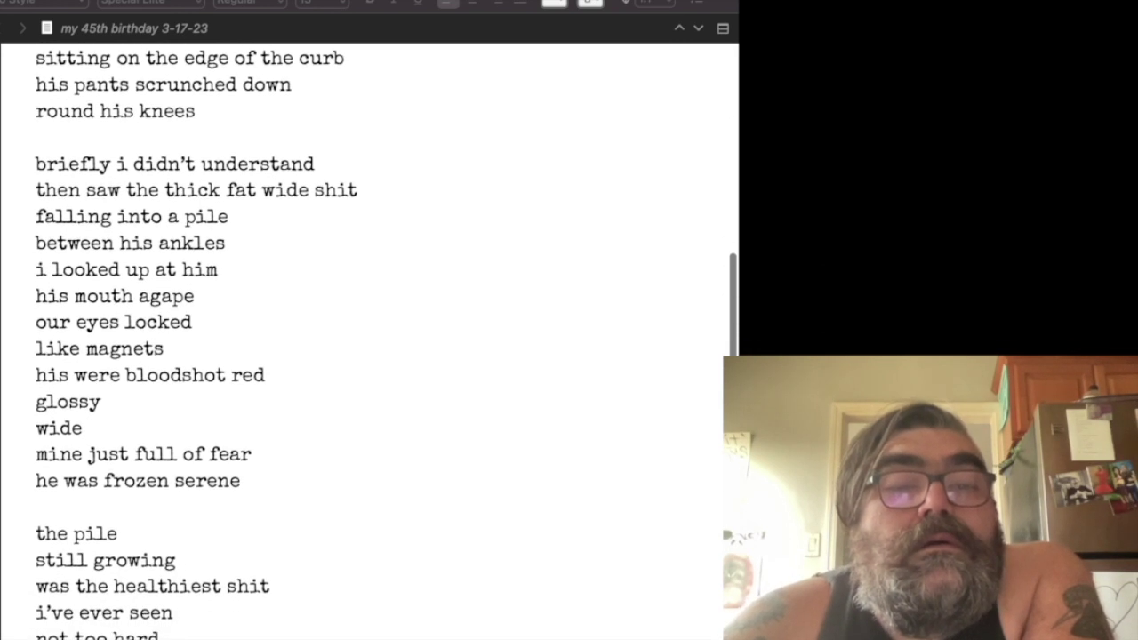
scroll(370, 342, down, 1)
scroll(370, 342, down, 2)
scroll(370, 343, down, 1)
scroll(370, 343, down, 1)
scroll(370, 342, down, 1)
scroll(370, 342, down, 1)
scroll(370, 342, down, 1)
scroll(370, 342, down, 4)
scroll(370, 342, down, 3)
scroll(370, 342, down, 4)
scroll(370, 342, down, 4)
scroll(370, 342, down, 1)
scroll(370, 342, down, 1)
scroll(370, 342, down, 1)
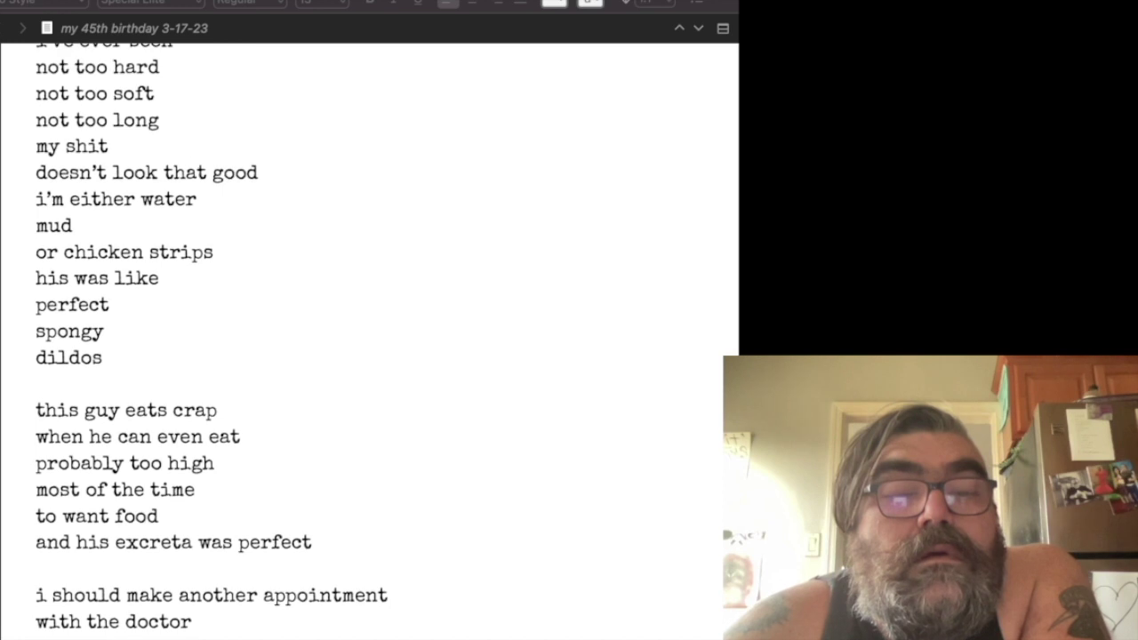
scroll(370, 343, up, 1)
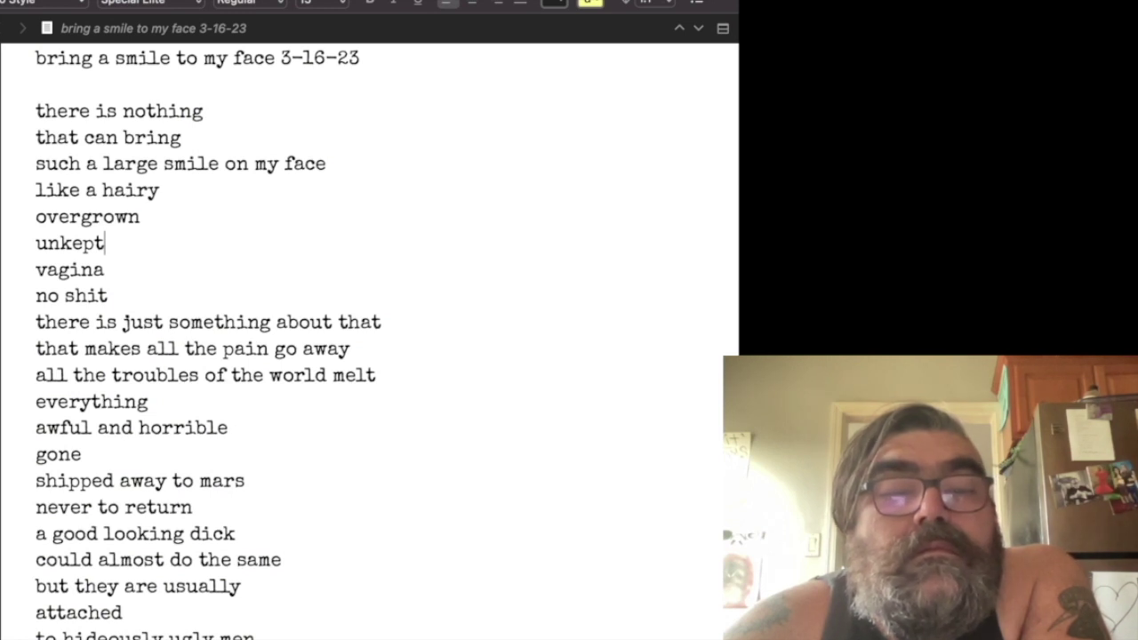
Clear the poem selection and open the zoo 3-16-23 poem to read it
mouse_move(35, 243)
mouse_down()
mouse_move(104, 269)
mouse_move(195, 582)
mouse_up()
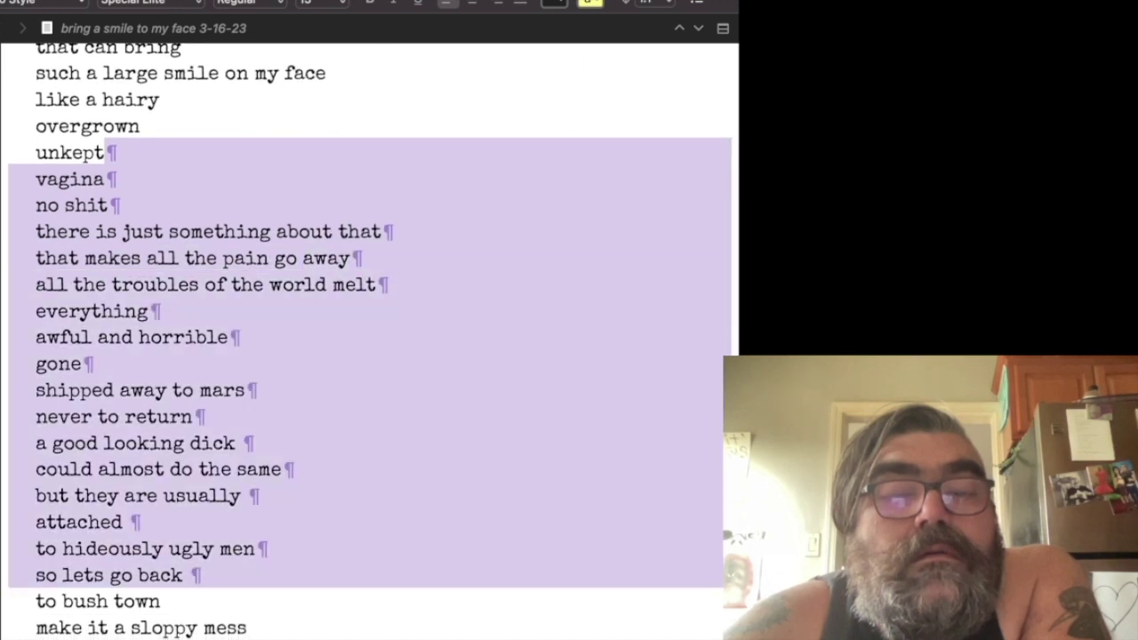
click(129, 522)
scroll(369, 341, down, 1)
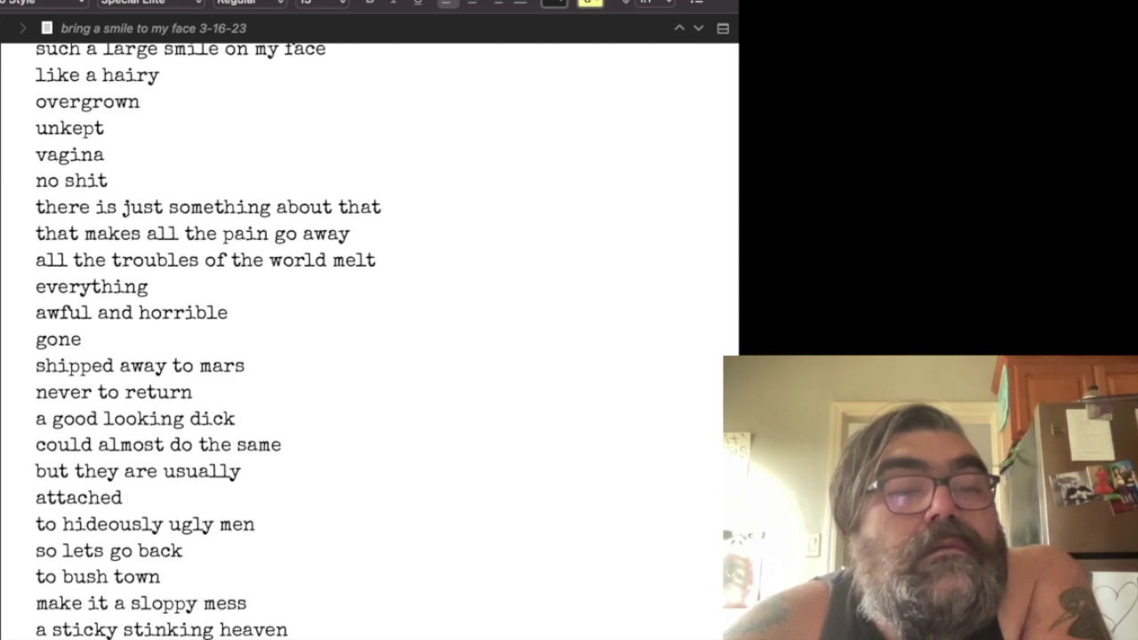
key(alt+super+Down)
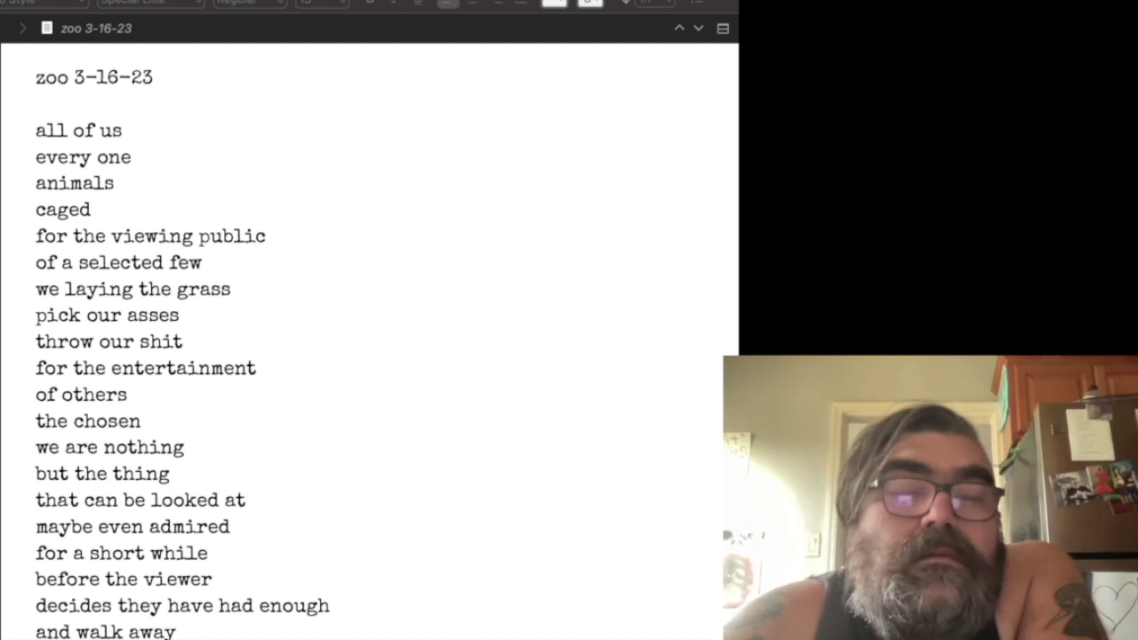
scroll(369, 342, down, 3)
scroll(369, 342, down, 2)
scroll(369, 343, up, 4)
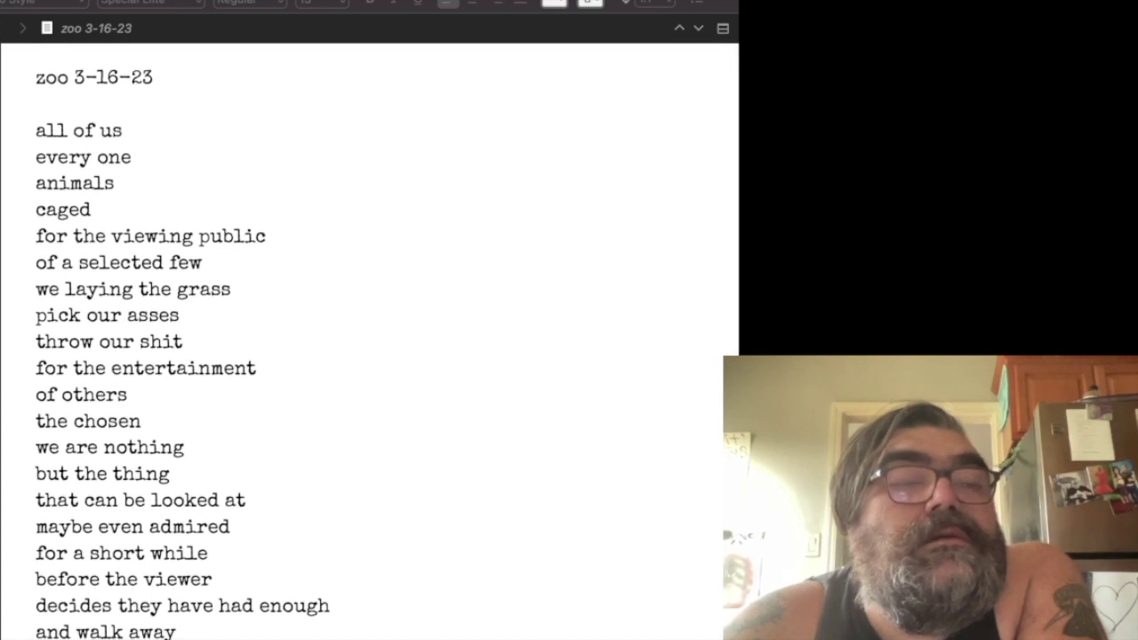
Step past timeline, Mar 3rd 3-3-23 and she fell from the sky to my breath gets short
key(ctrl+super+Down)
key(ctrl+super+Down)
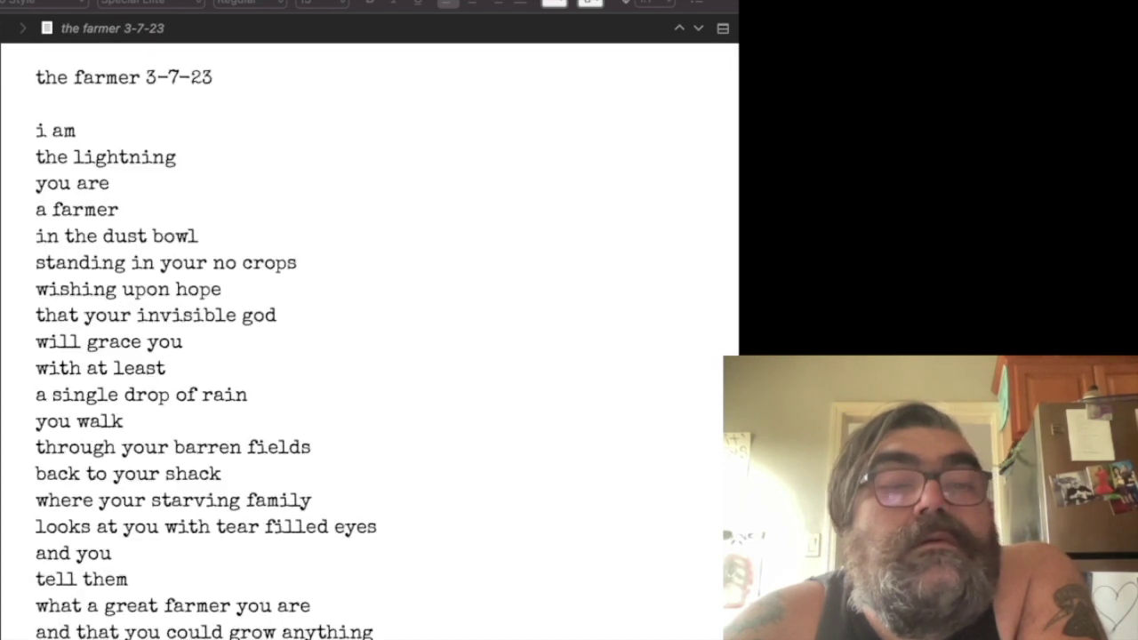
scroll(369, 338, down, 1)
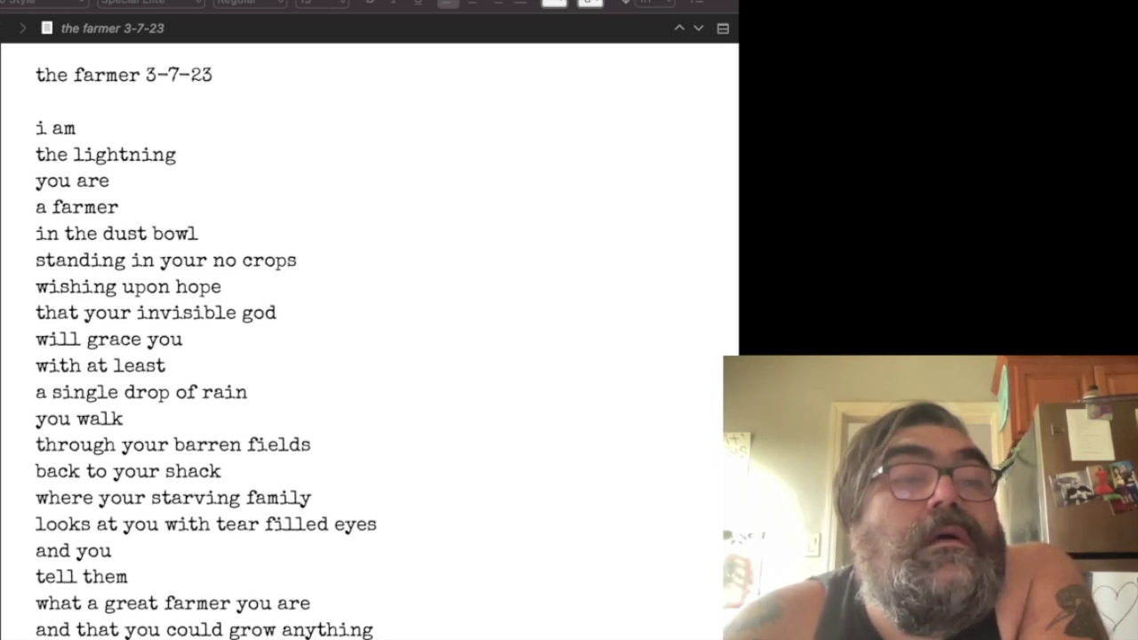
key(ctrl+super+Down)
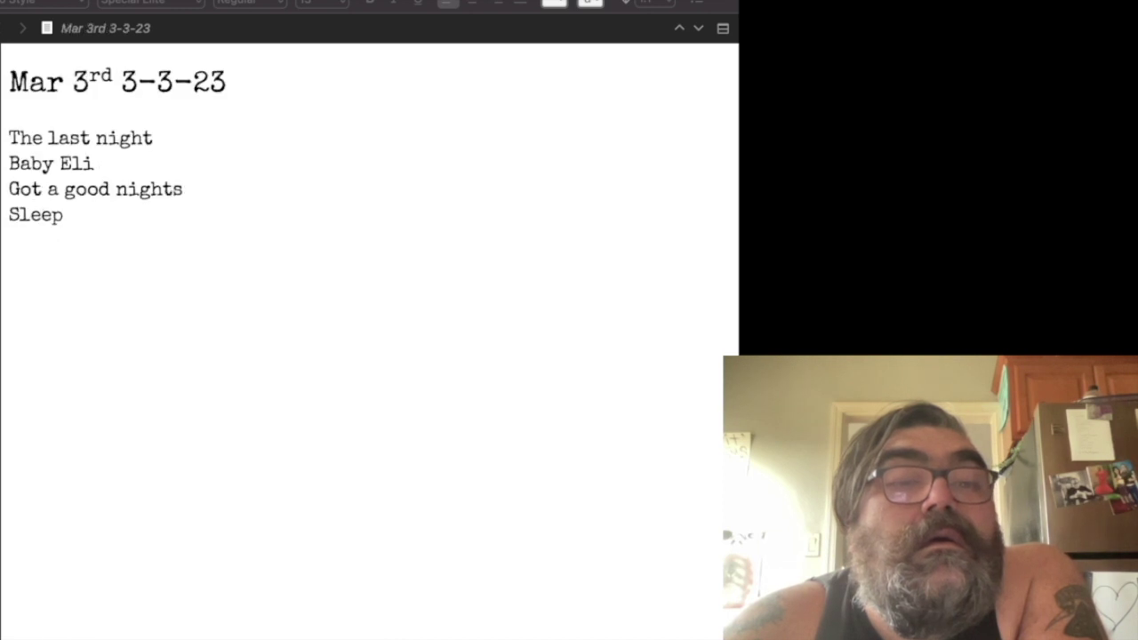
key(ctrl+super+Down)
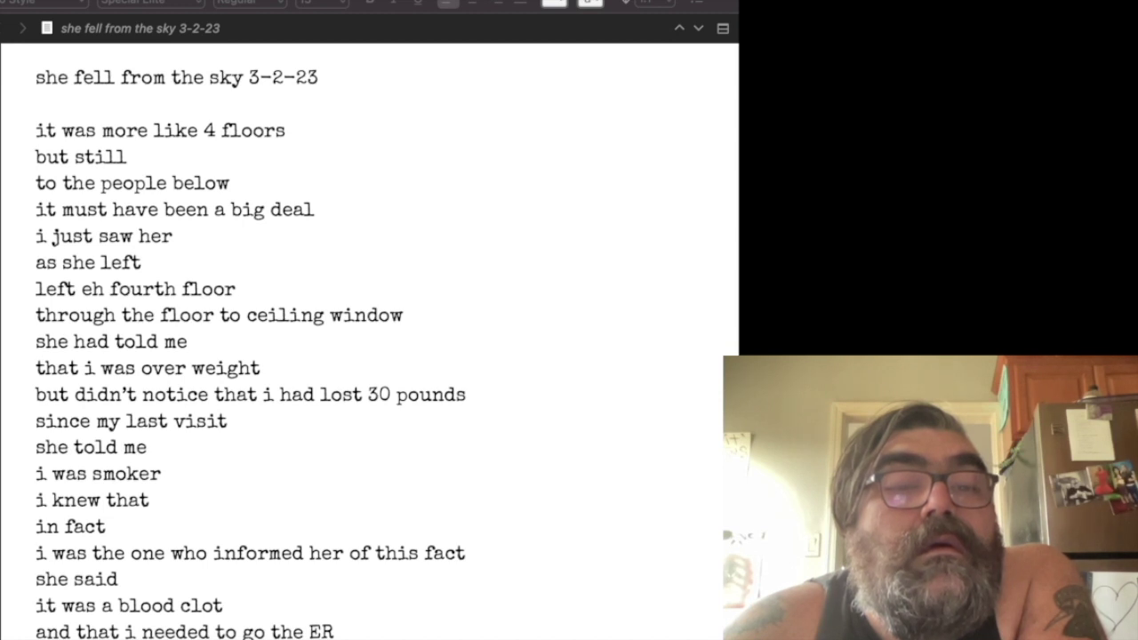
scroll(369, 343, down, 1)
scroll(369, 343, down, 4)
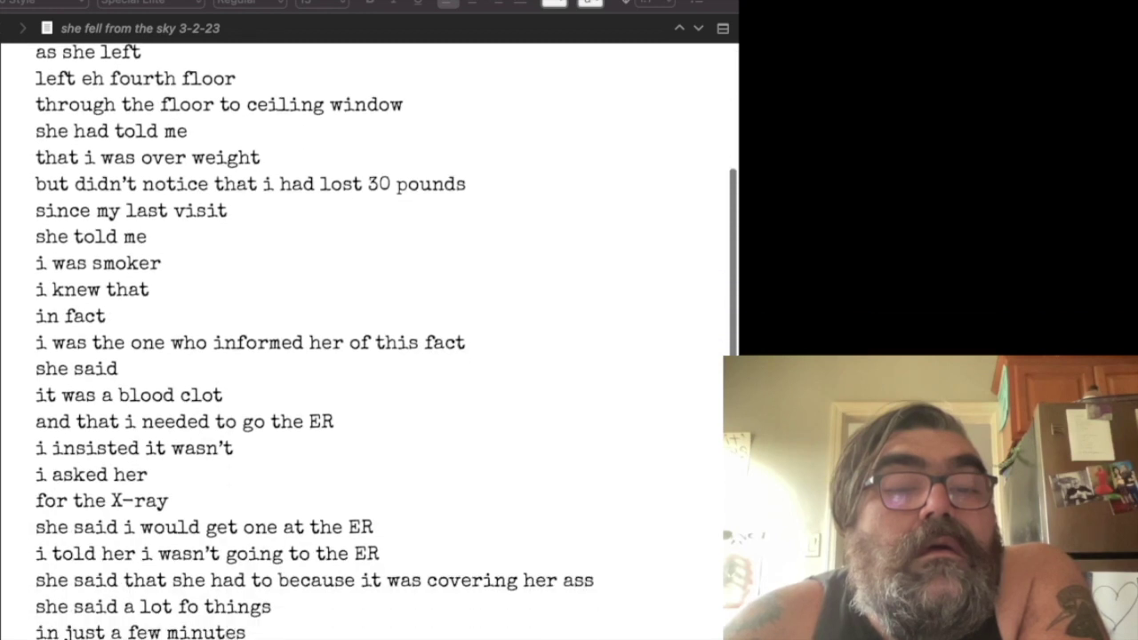
scroll(369, 342, down, 3)
scroll(369, 342, down, 3)
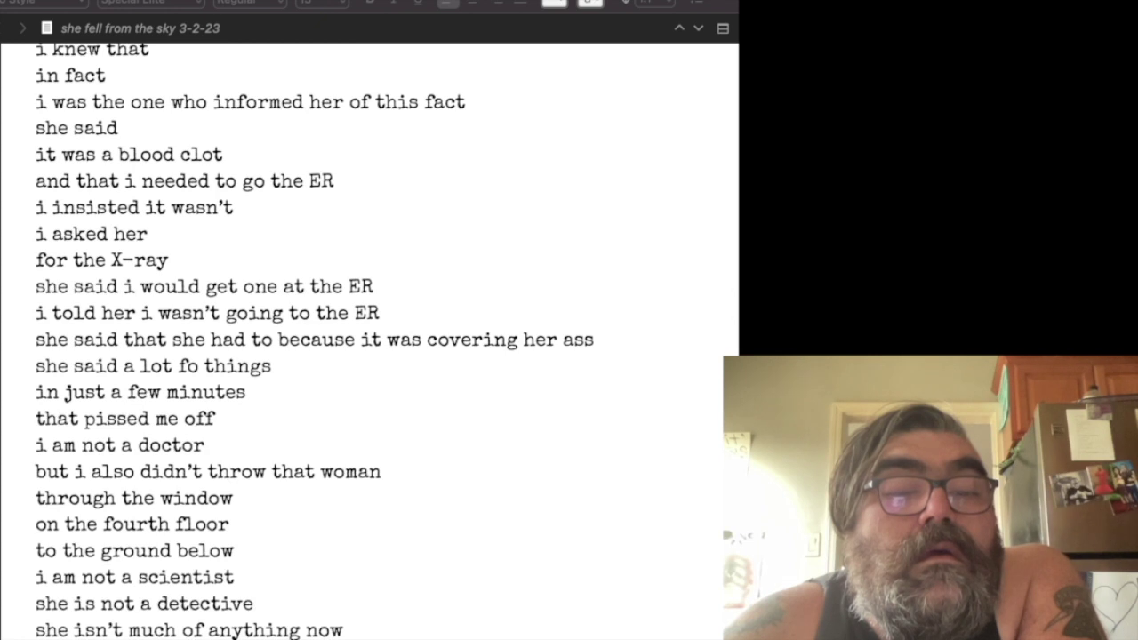
scroll(369, 342, up, 1)
scroll(369, 343, up, 10)
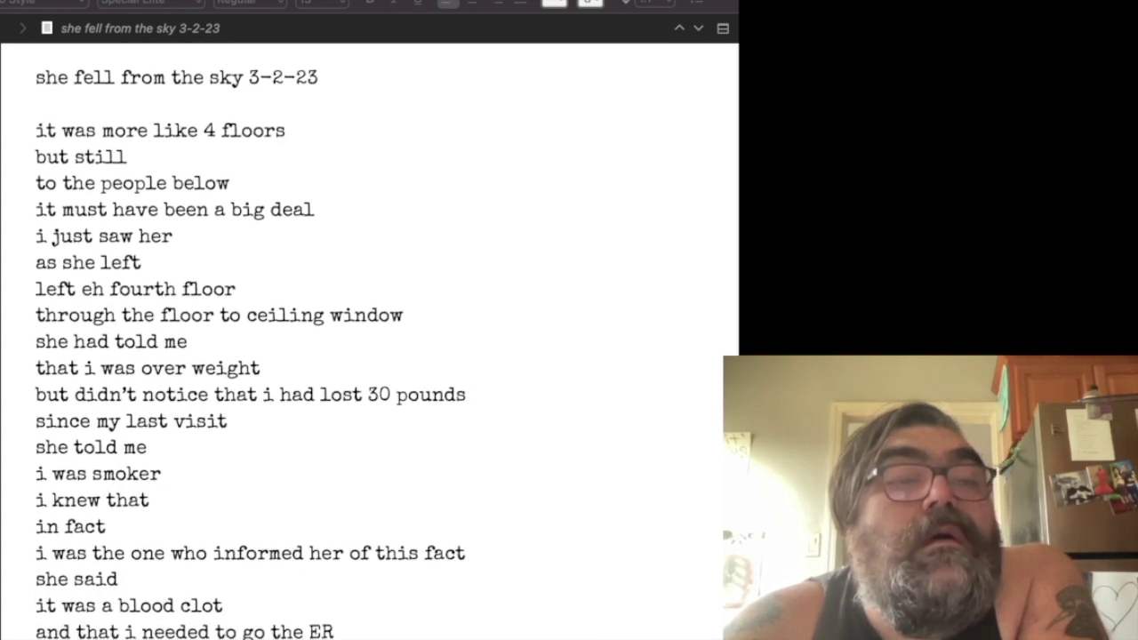
key(super+alt+Down)
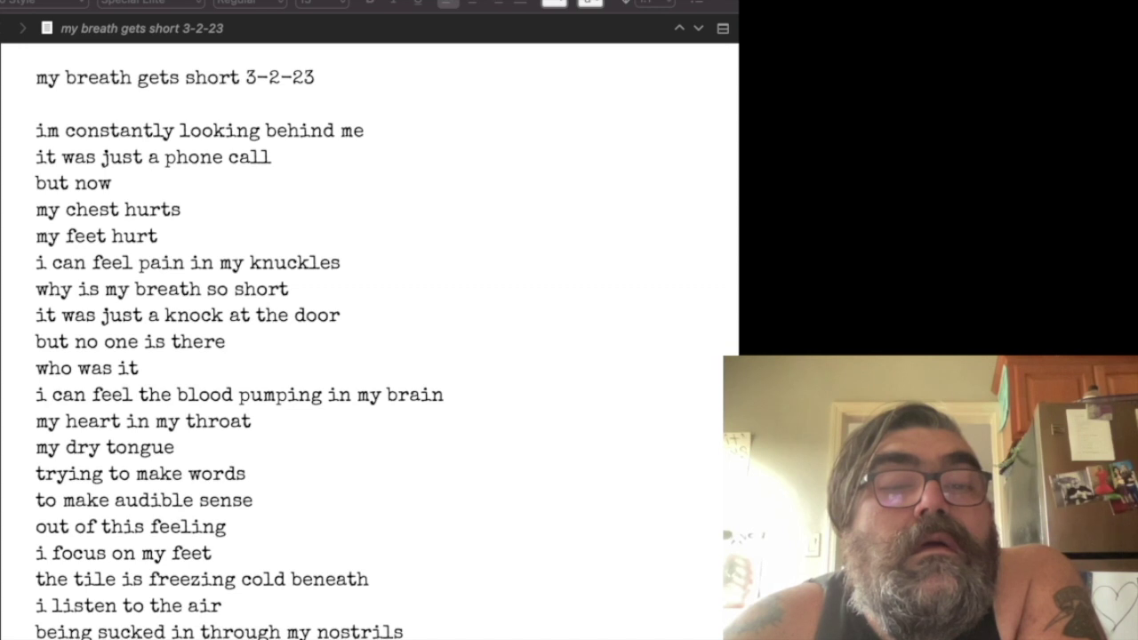
scroll(369, 342, down, 2)
scroll(369, 342, down, 1)
scroll(369, 343, down, 2)
scroll(369, 343, down, 2)
scroll(369, 342, down, 1)
scroll(369, 342, down, 1)
scroll(369, 343, down, 2)
scroll(369, 342, down, 1)
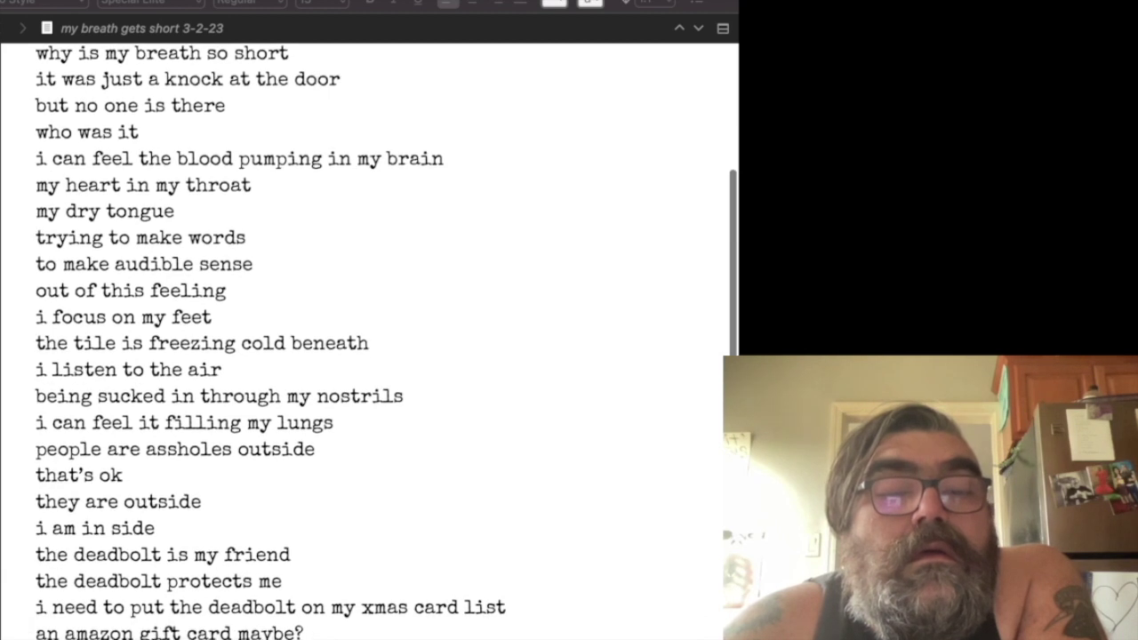
scroll(369, 342, down, 1)
scroll(369, 343, down, 2)
scroll(369, 342, down, 2)
scroll(369, 343, down, 5)
scroll(369, 342, down, 2)
scroll(369, 343, down, 1)
scroll(369, 342, down, 1)
scroll(369, 342, down, 1)
scroll(369, 342, down, 1)
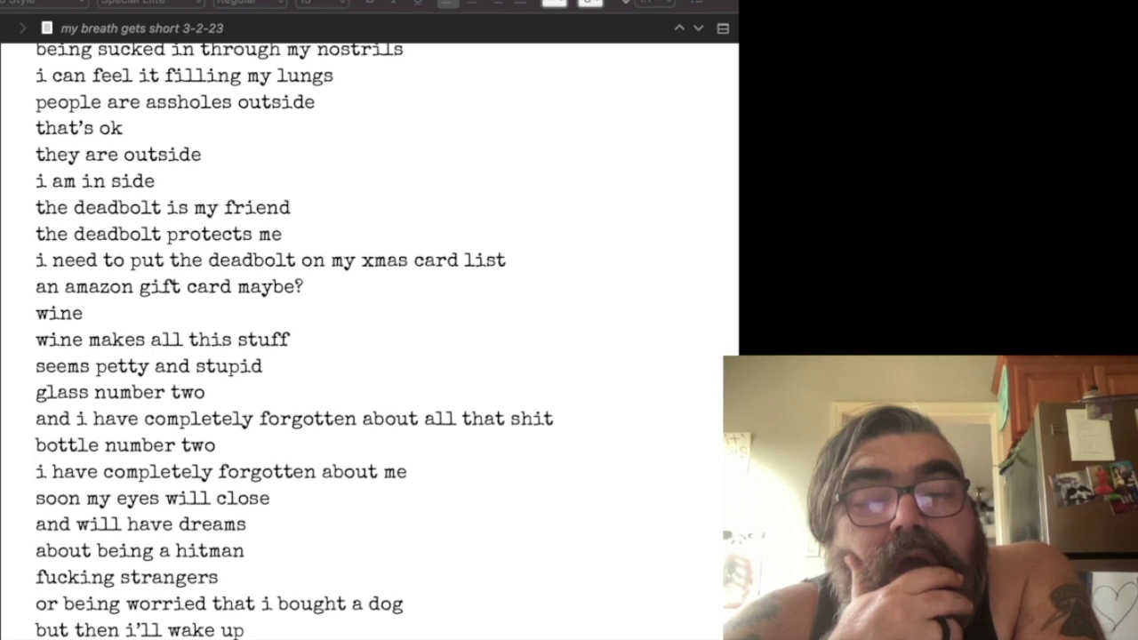
scroll(369, 343, up, 5)
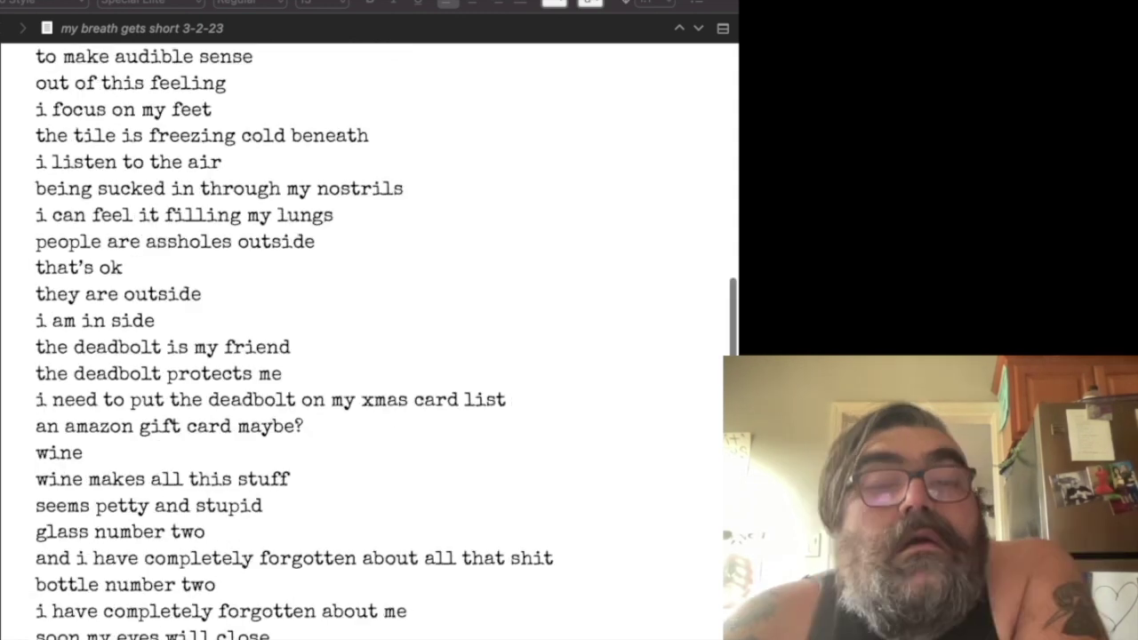
scroll(369, 342, up, 10)
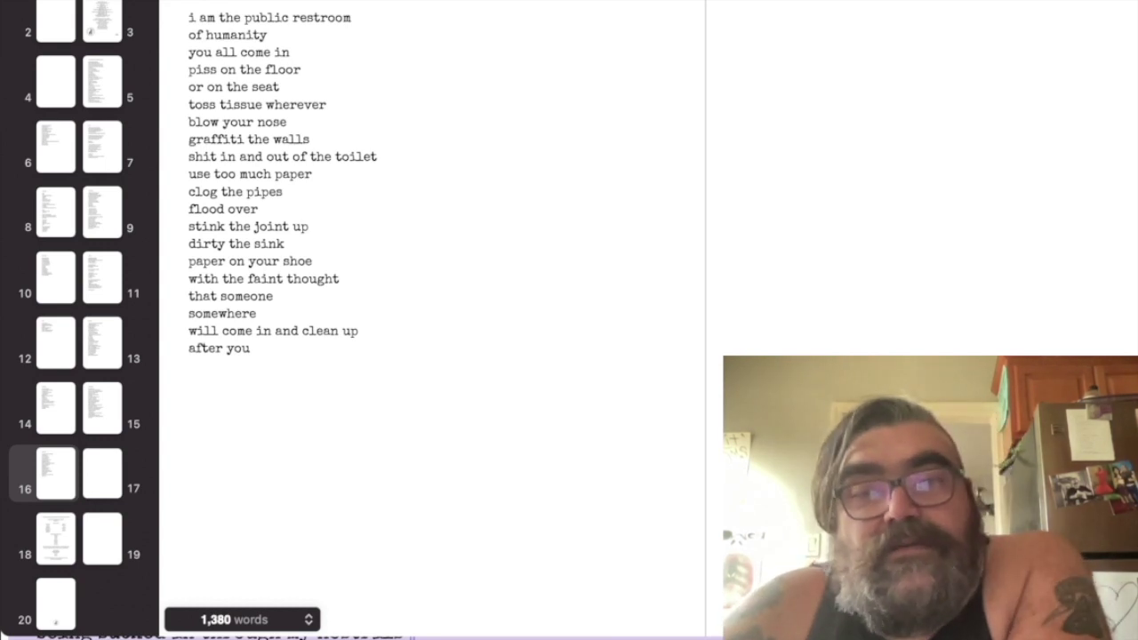
Paste my breath gets short, push acknowledgements to a new page, and paste zoo 3-16-23 on the blank page
scroll(432, 311, down, 3)
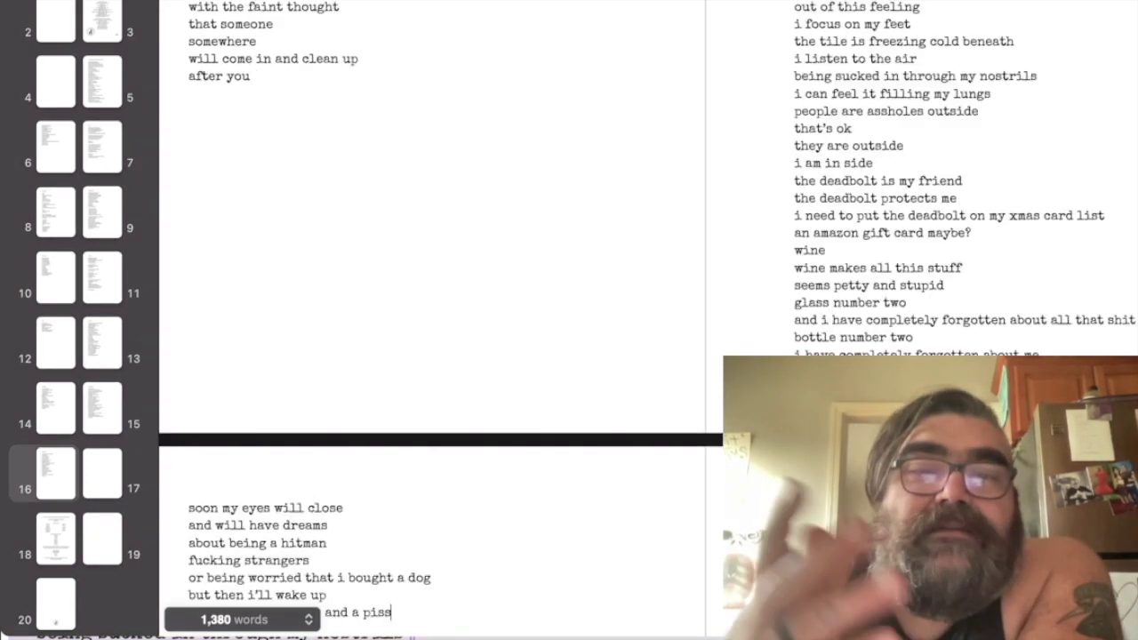
key(ctrl+v)
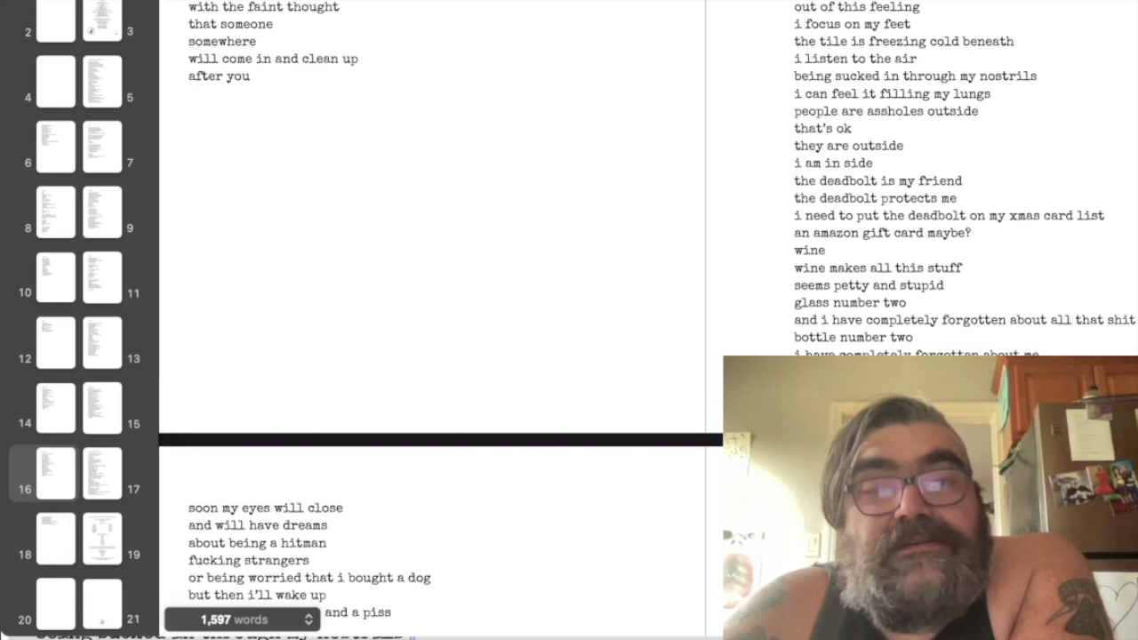
scroll(432, 311, down, 5)
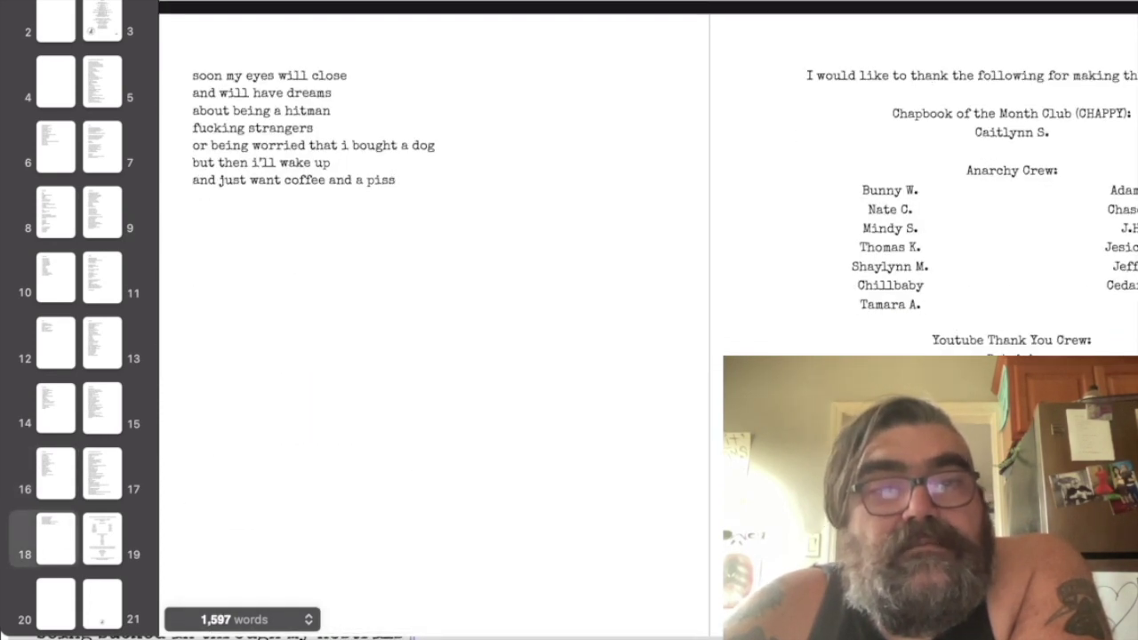
key(super+Return)
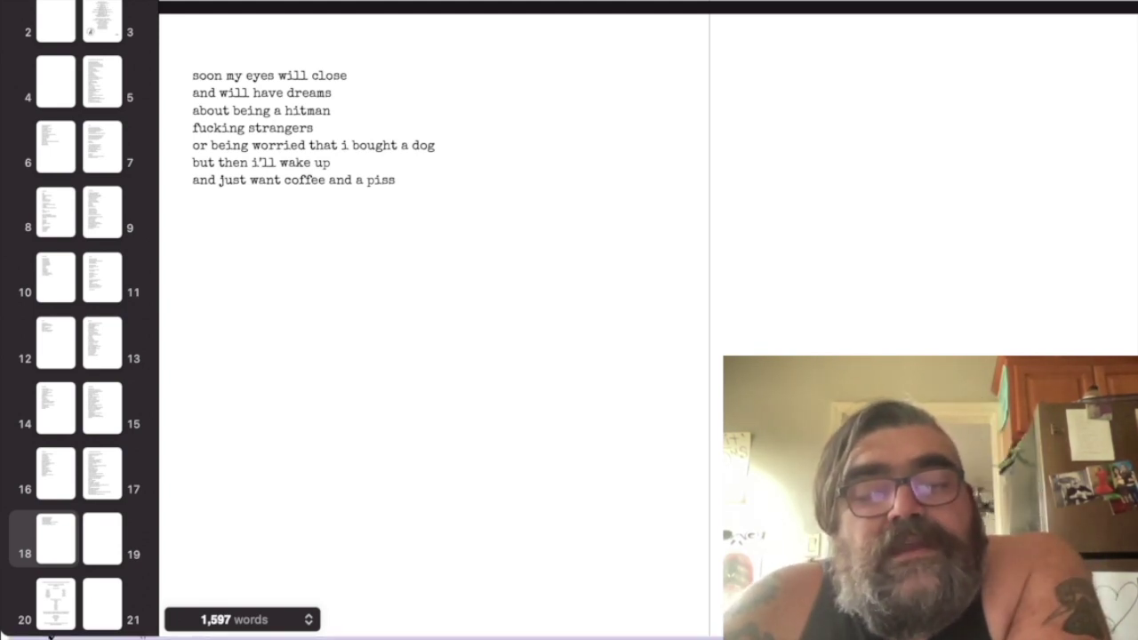
click(51, 635)
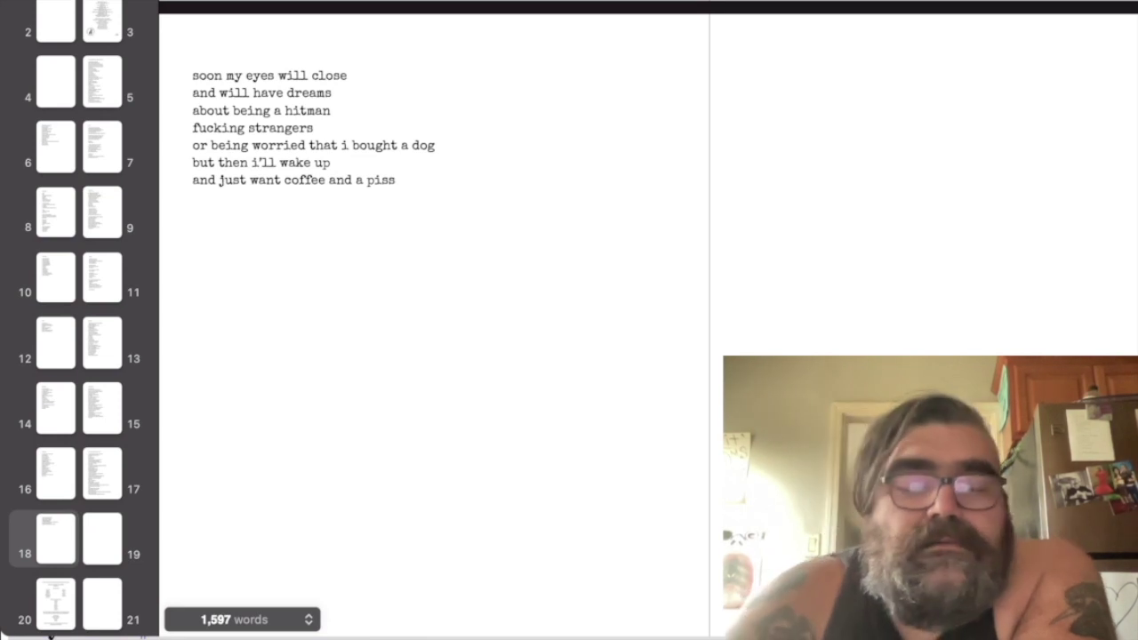
key(super+v)
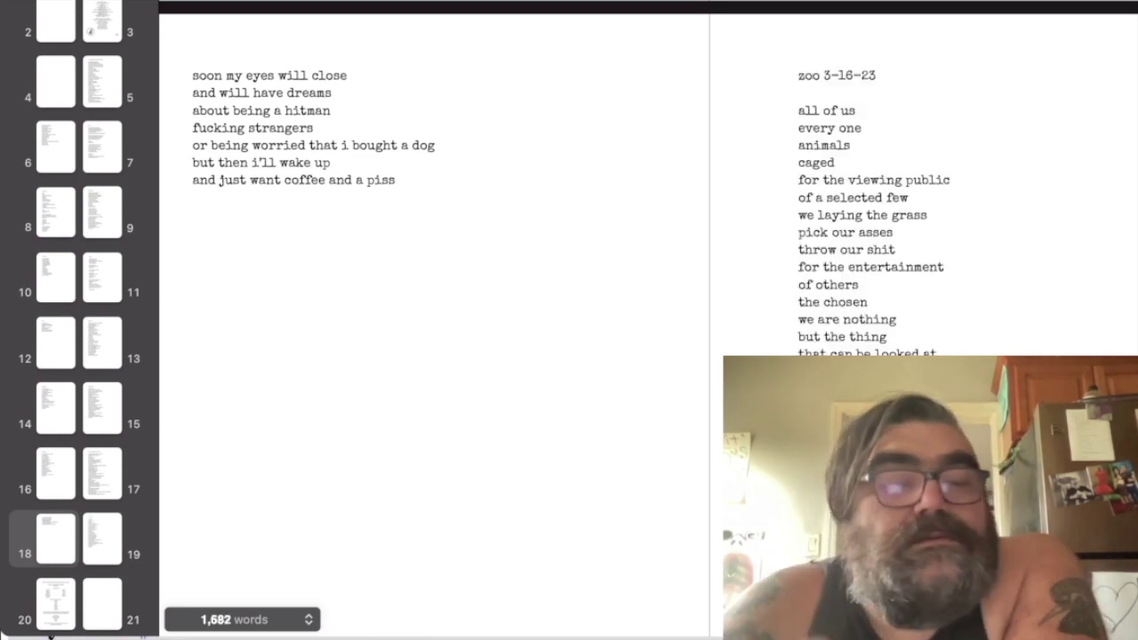
Page back to the existence page and select the poem text from page 5 through the last poem
scroll(50, 635, down, 2)
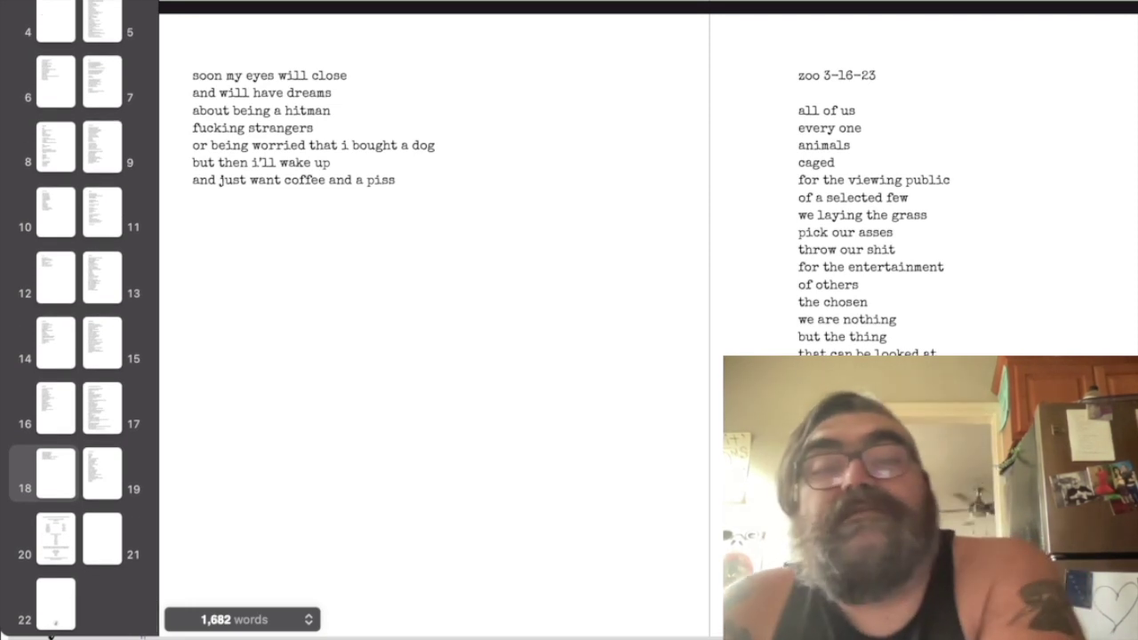
key(Page_Up)
key(Page_Up)
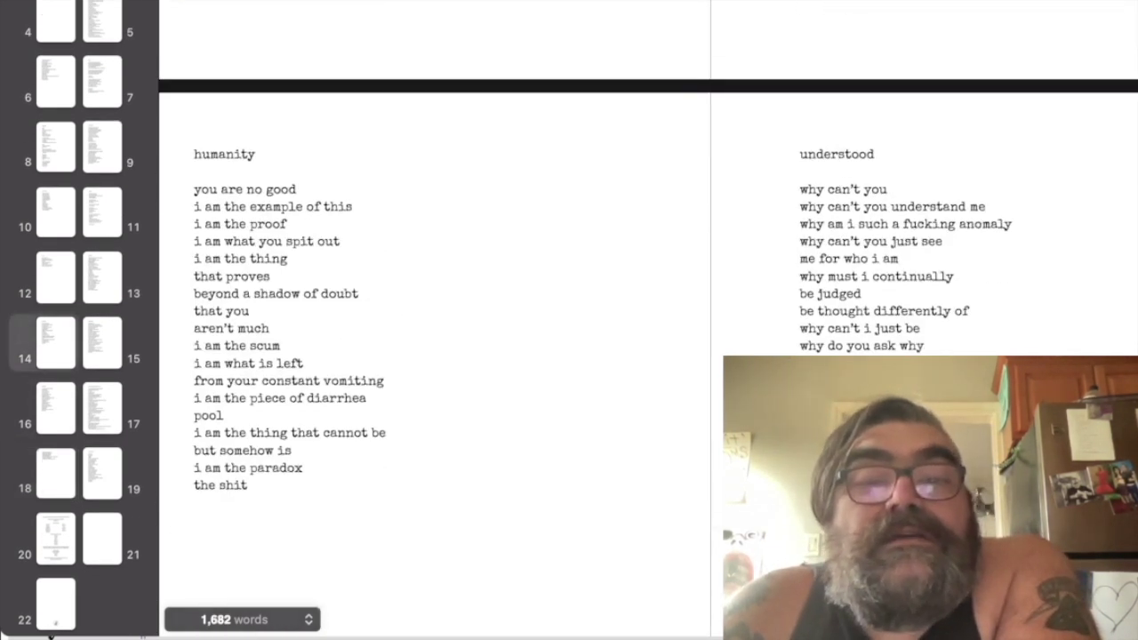
key(Page_Up)
key(Page_Up)
key(Page_Up)
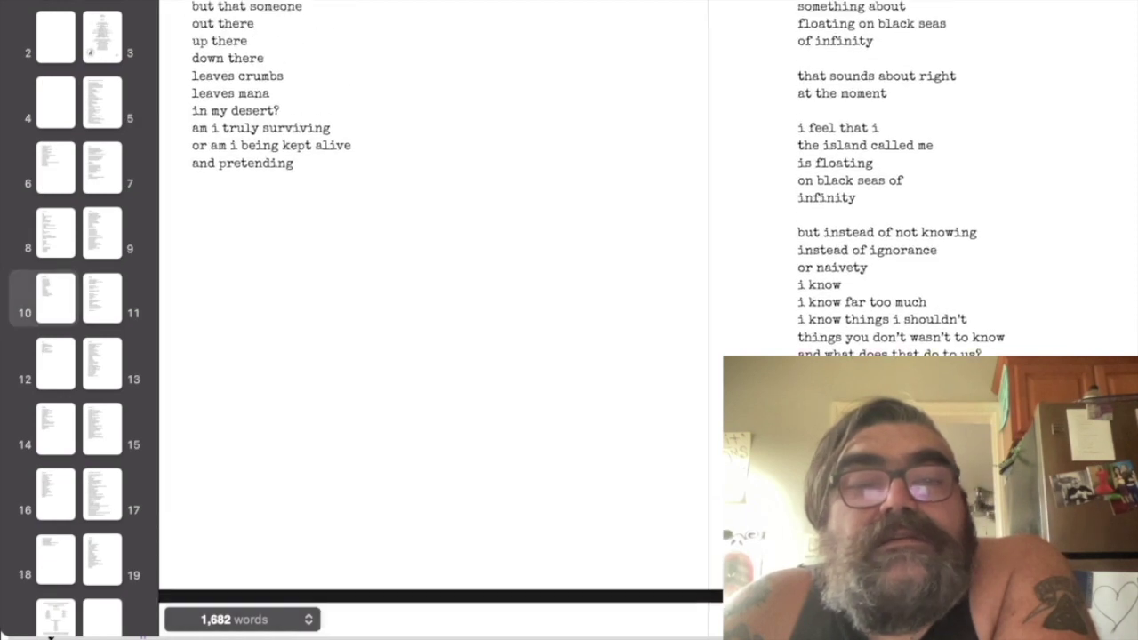
key(Page_Up)
key(Page_Up)
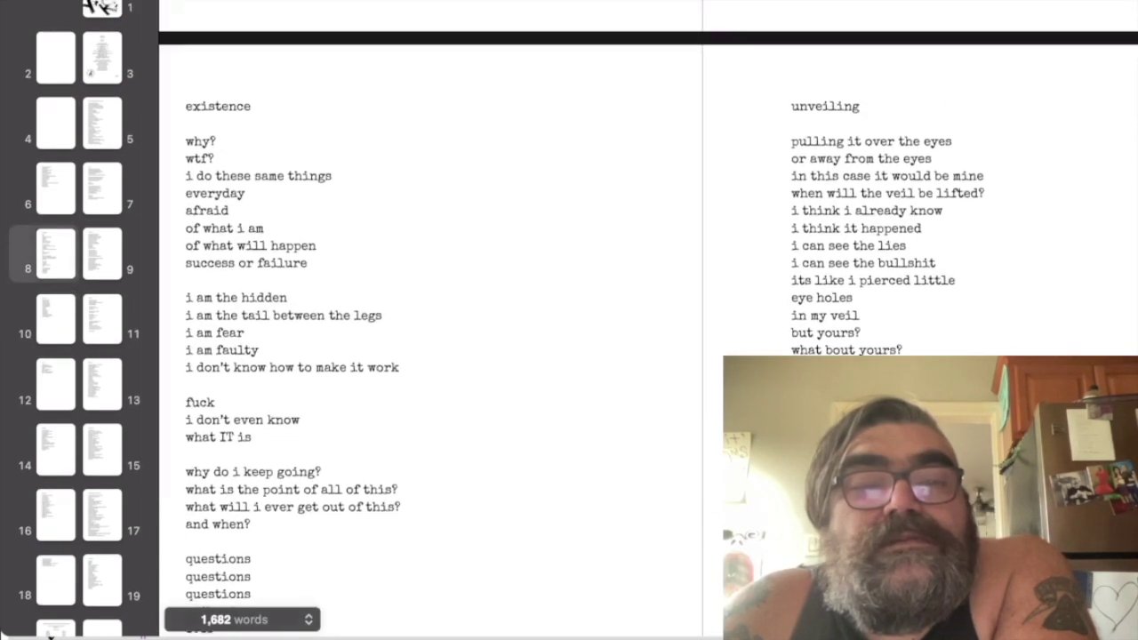
key(Page_Up)
key(Page_Up)
key(Page_Up)
key(Page_Up)
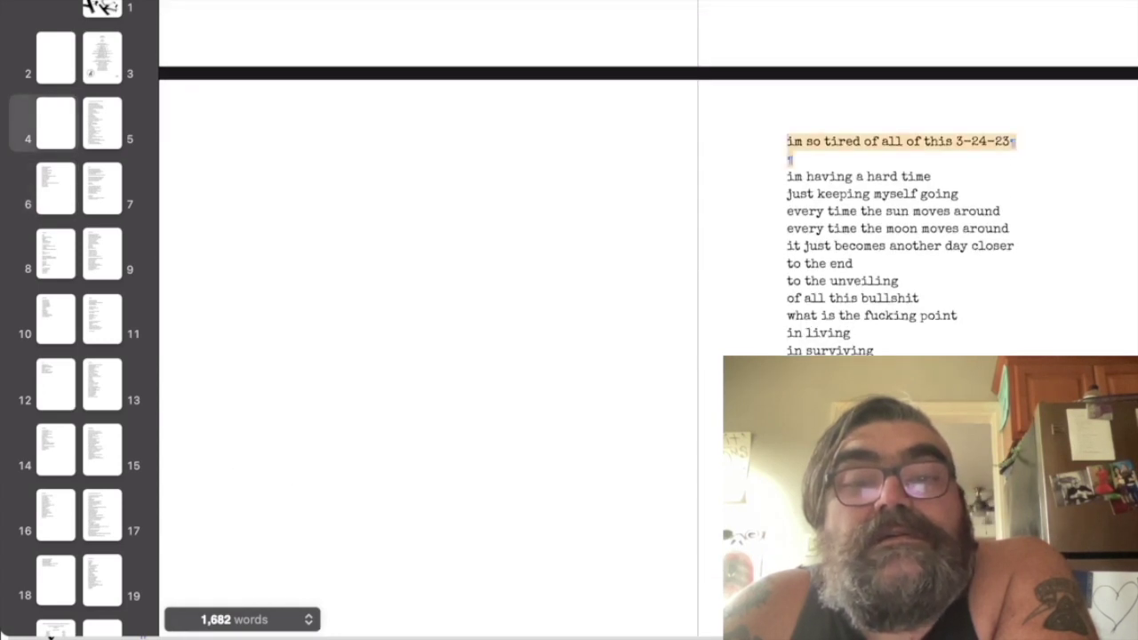
key(shift+Down)
key(shift+Down)
key(shift+Down)
key(shift+Down)
key(shift+Down)
key(shift+Down)
key(shift+Down)
key(shift+Down)
key(shift+Down)
key(shift+Down)
key(shift+Down)
key(shift+Down)
key(shift+Down)
key(shift+Down)
key(shift+Down)
key(shift+Down)
key(shift+Down)
key(shift+Down)
key(shift+Down)
key(shift+Down)
key(shift+Down)
key(shift+Down)
key(shift+Down)
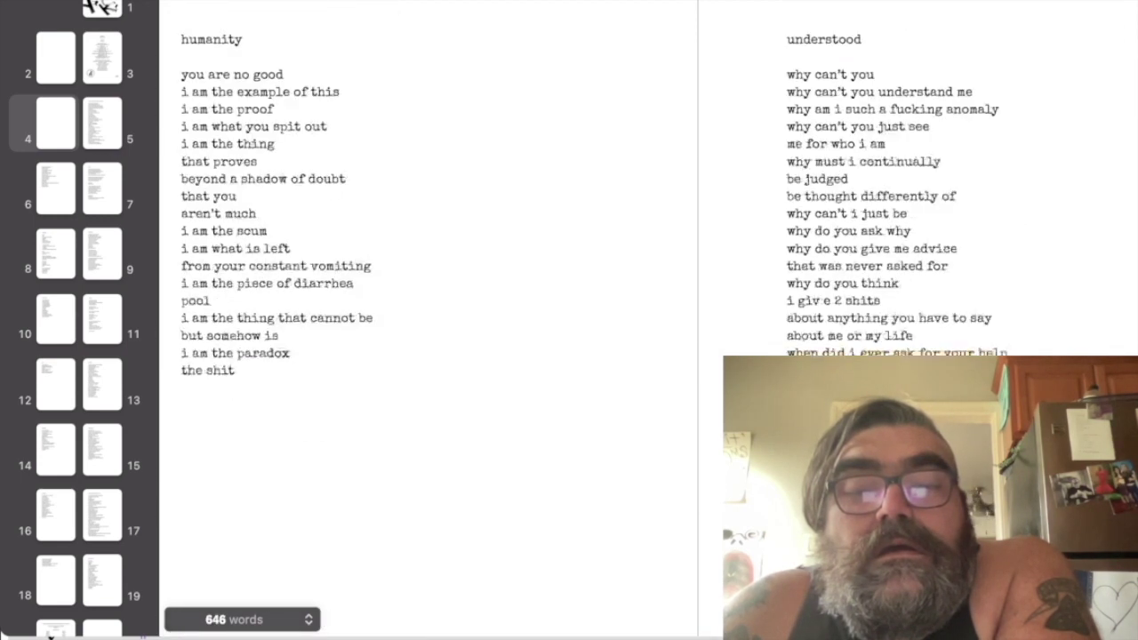
key(shift+Down)
key(shift+Down)
key(shift+Down)
key(shift+Down)
key(shift+Down)
key(shift+Down)
key(shift+Down)
key(shift+Down)
key(shift+Down)
key(shift+Down)
key(shift+Down)
key(shift+Down)
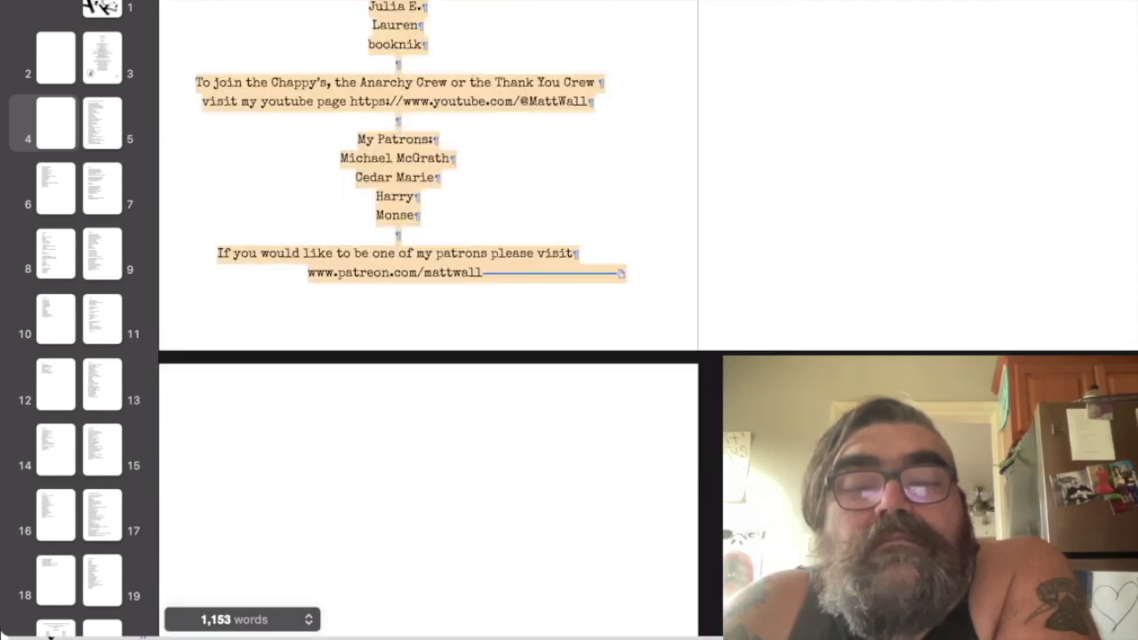
key(shift+Up)
key(shift+Up)
key(shift+Up)
key(shift+Up)
key(shift+Up)
key(shift+Up)
key(shift+Up)
key(shift+Up)
key(shift+Up)
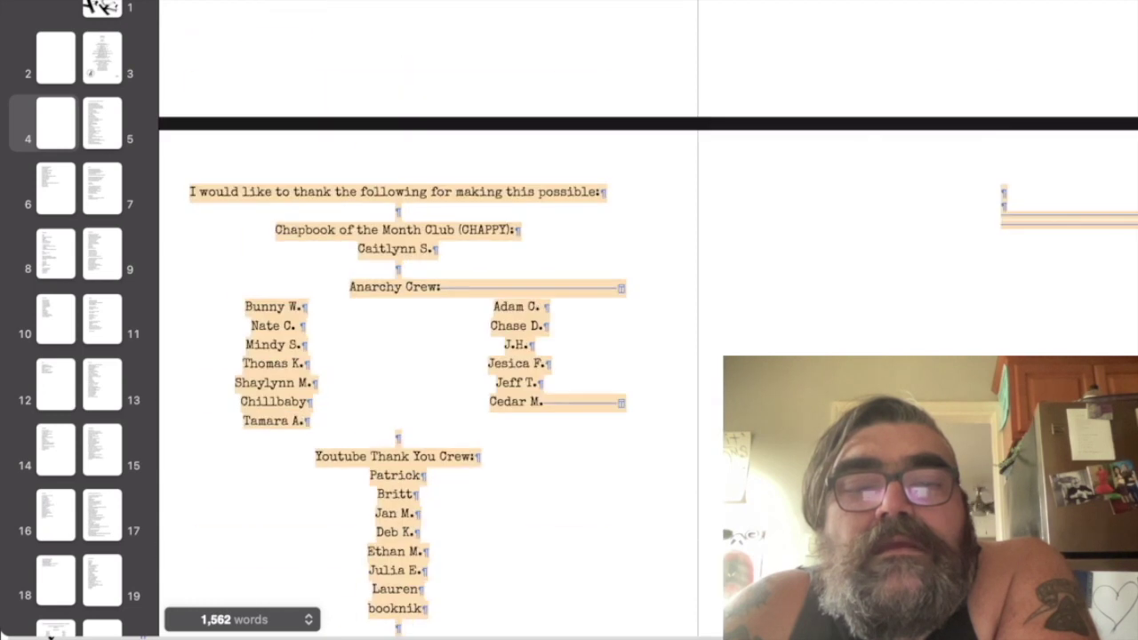
key(shift+Up)
key(shift+Up)
key(shift+Up)
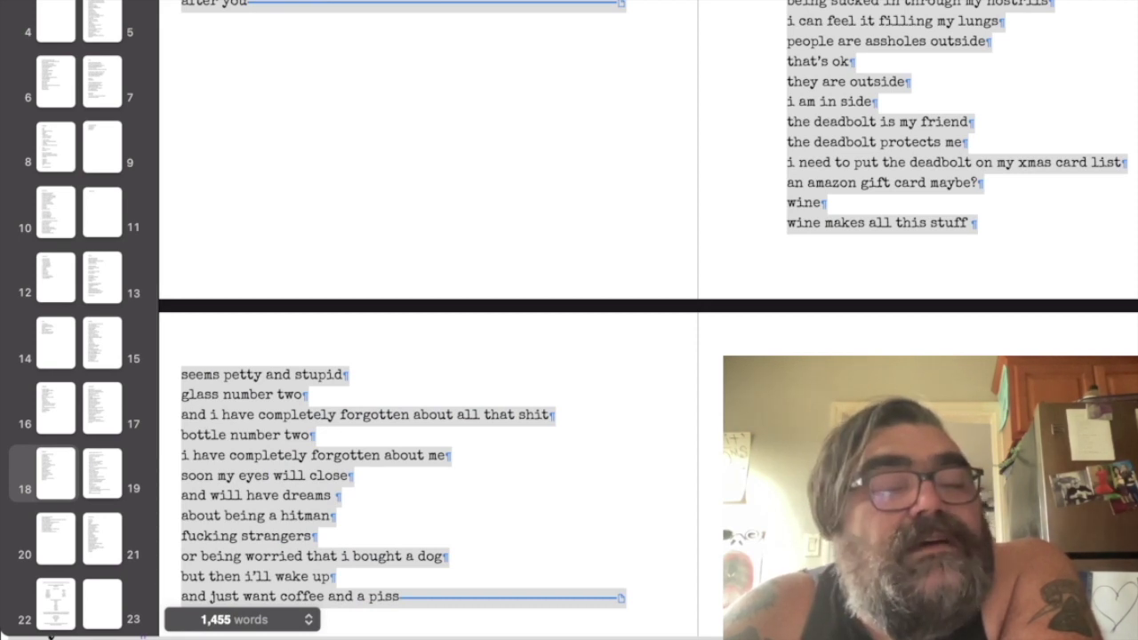
Clear the selection across the poems and scroll back up through them
scroll(50, 634, down, 2)
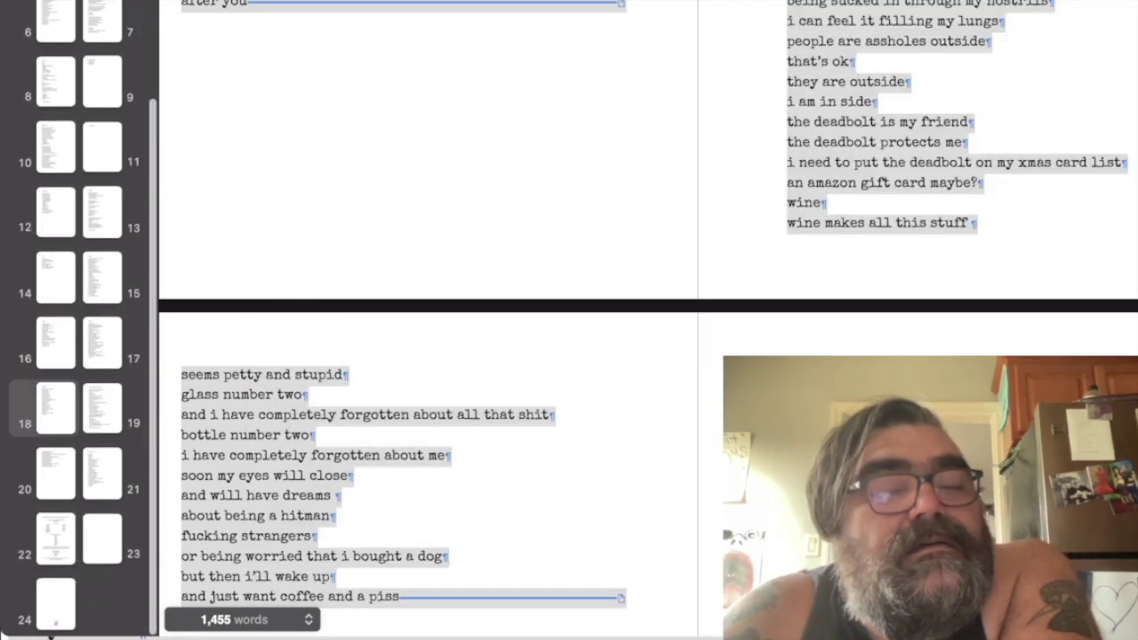
scroll(50, 634, up, 1)
scroll(51, 634, up, 2)
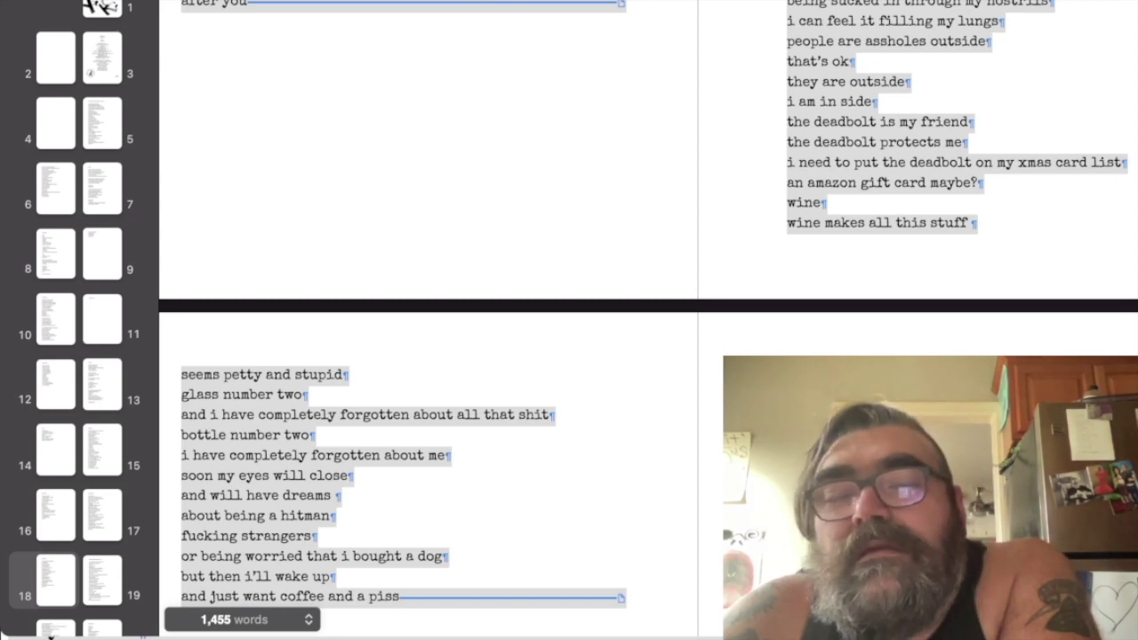
key(Right)
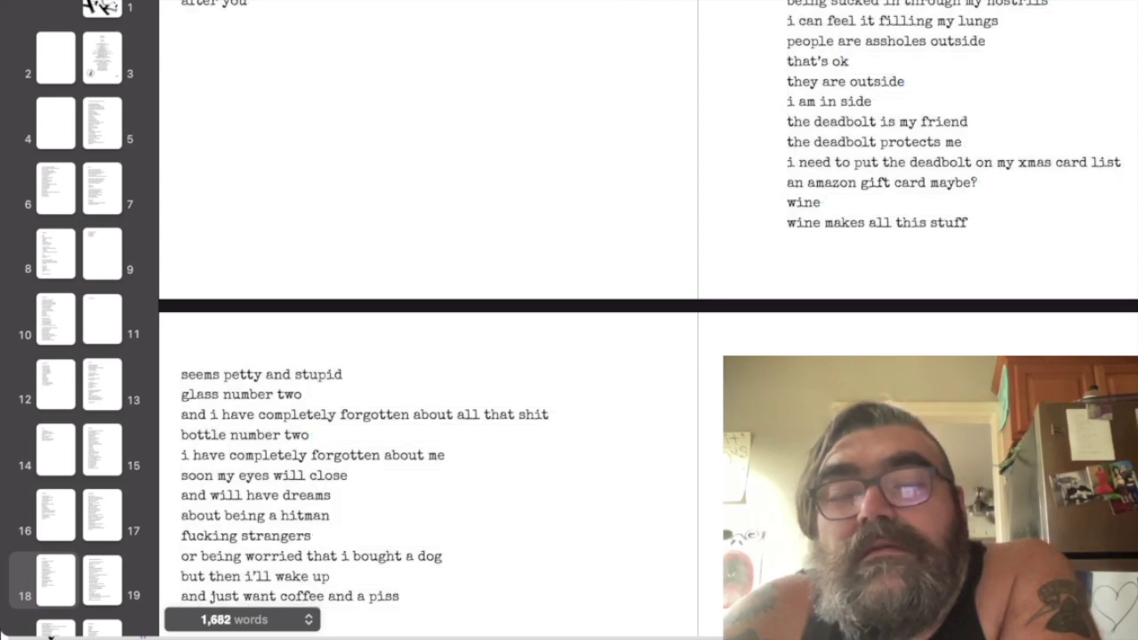
scroll(569, 320, up, 10)
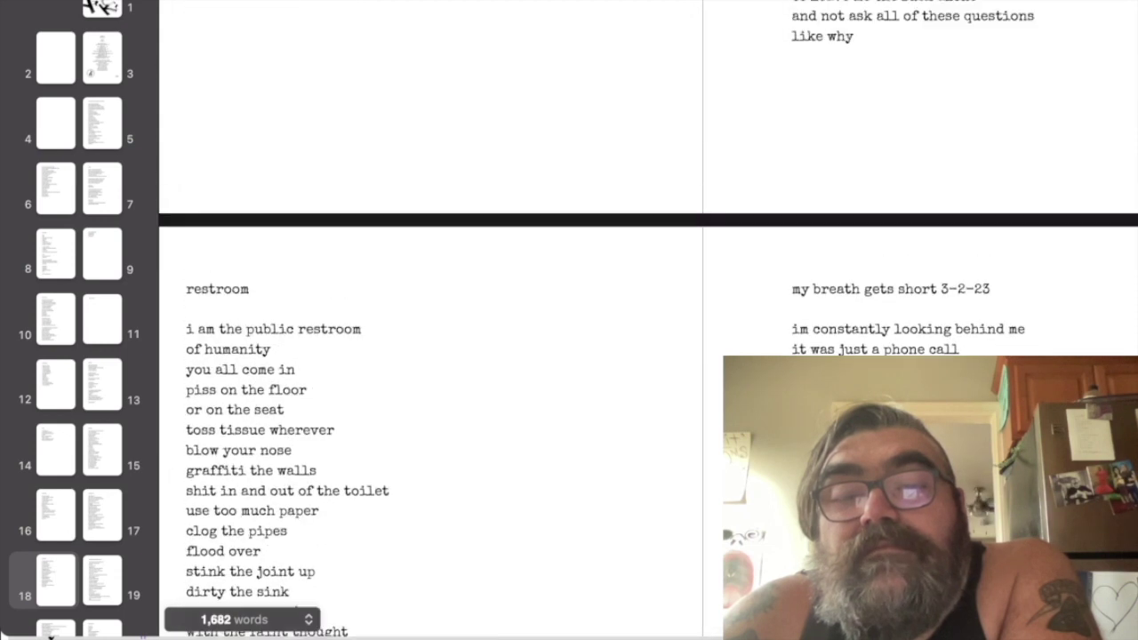
scroll(569, 320, up, 10)
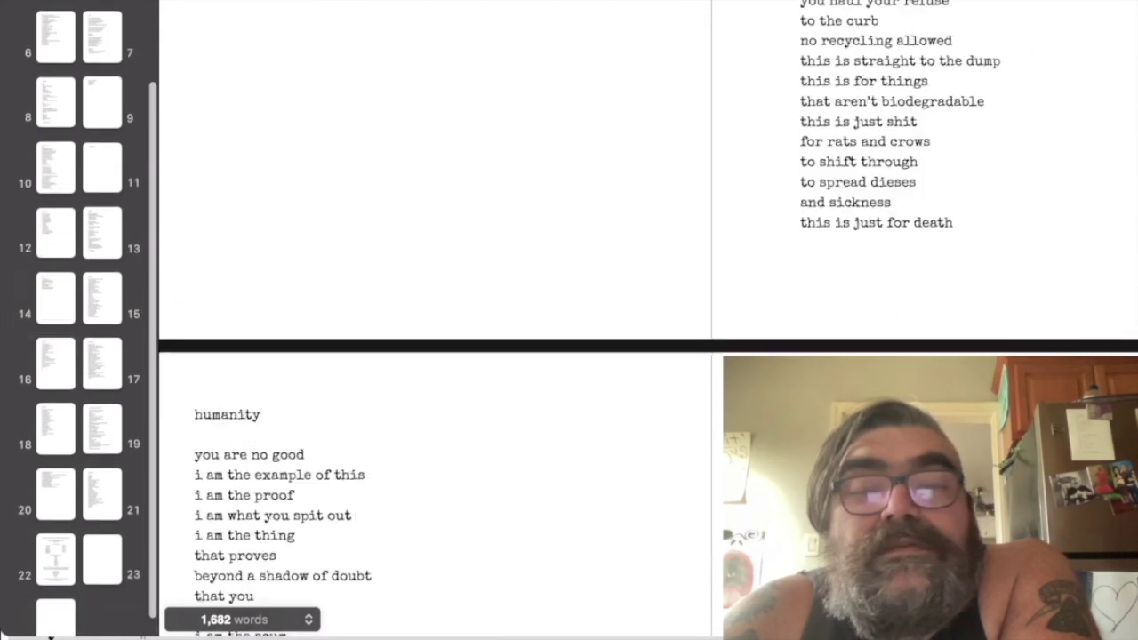
scroll(435, 320, up, 5)
scroll(436, 321, up, 5)
scroll(436, 320, up, 5)
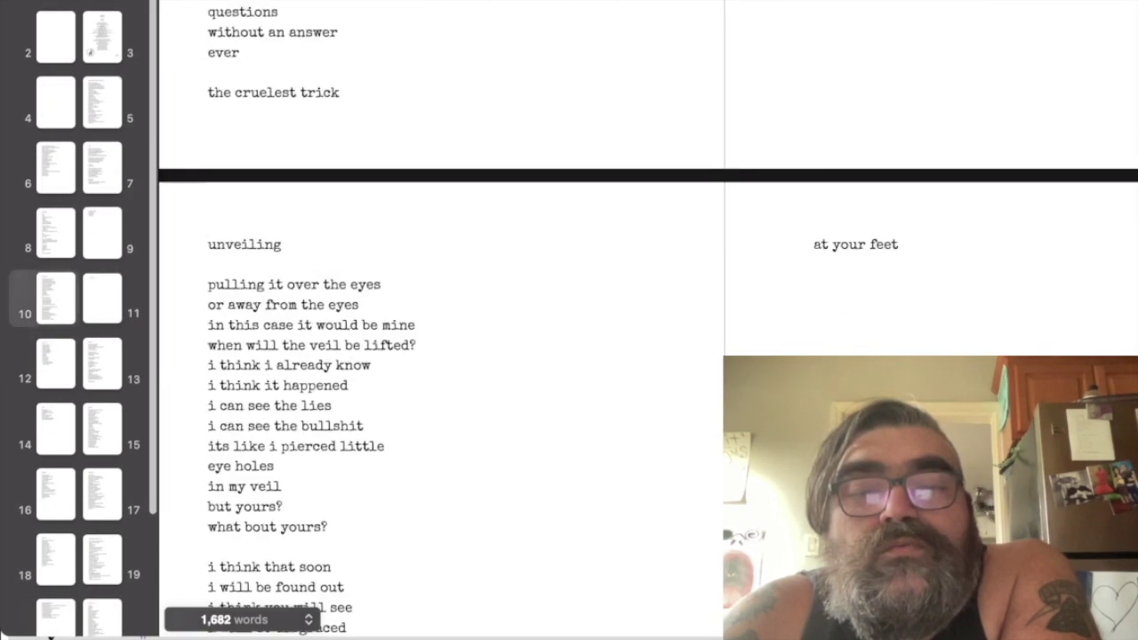
scroll(436, 320, up, 5)
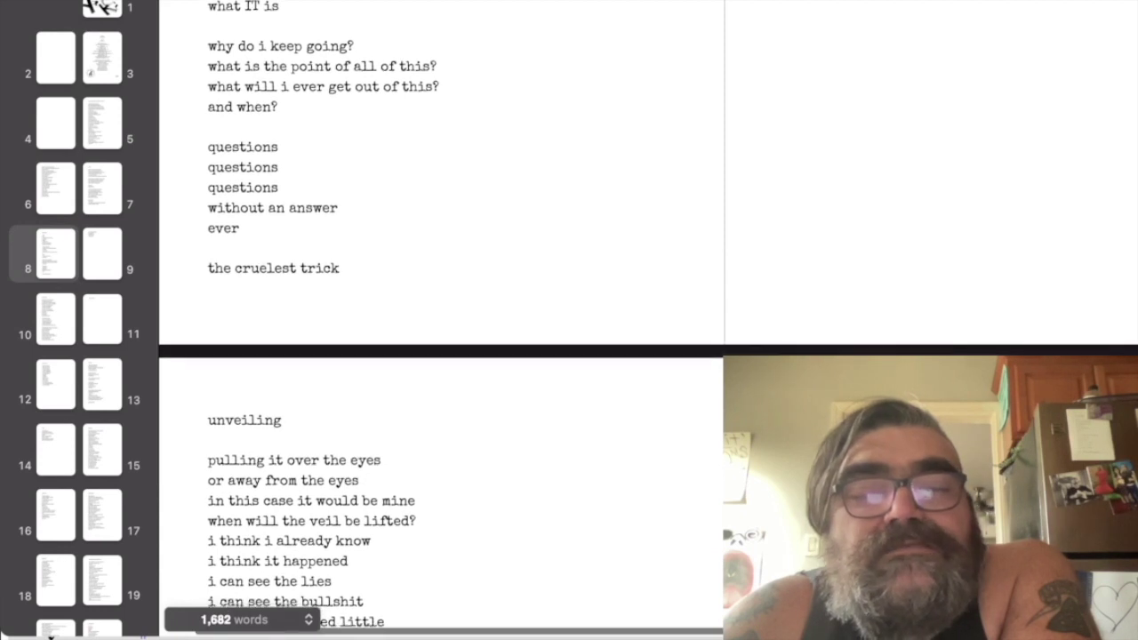
Scroll up to the 'one man massacre' title/contents page and shift right to see the whole page
scroll(435, 320, down, 3)
scroll(436, 321, down, 5)
scroll(436, 320, down, 1)
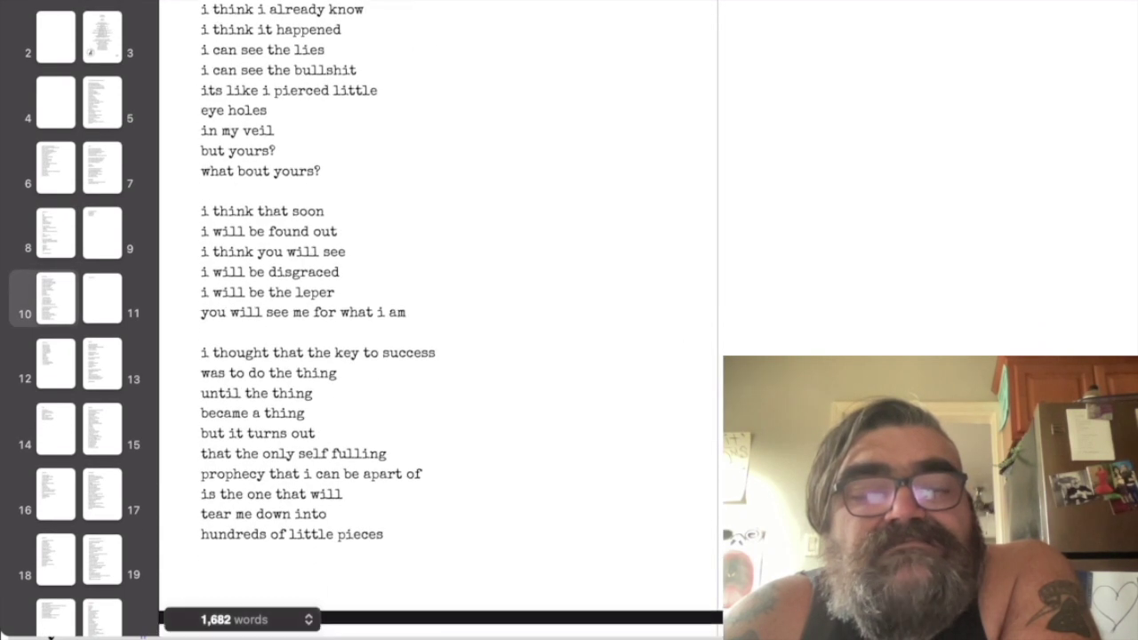
scroll(435, 320, up, 3)
scroll(436, 320, up, 2)
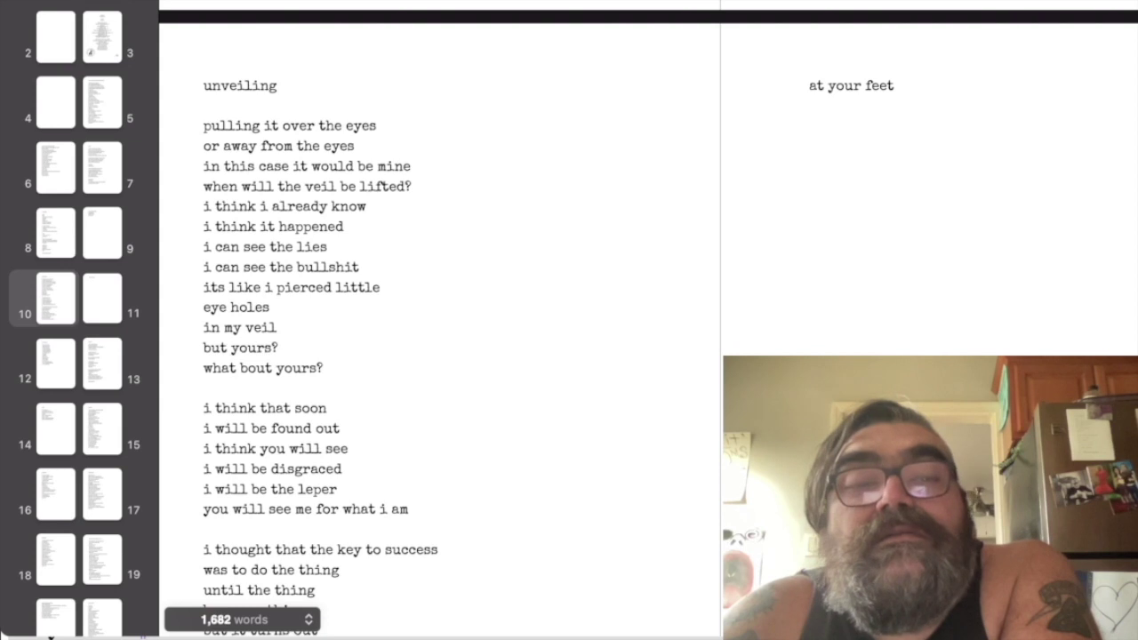
scroll(435, 320, up, 8)
scroll(436, 320, up, 3)
scroll(436, 321, up, 2)
scroll(436, 320, up, 2)
scroll(435, 320, up, 1)
scroll(436, 321, up, 6)
scroll(435, 320, up, 1)
scroll(435, 320, up, 2)
scroll(435, 320, up, 1)
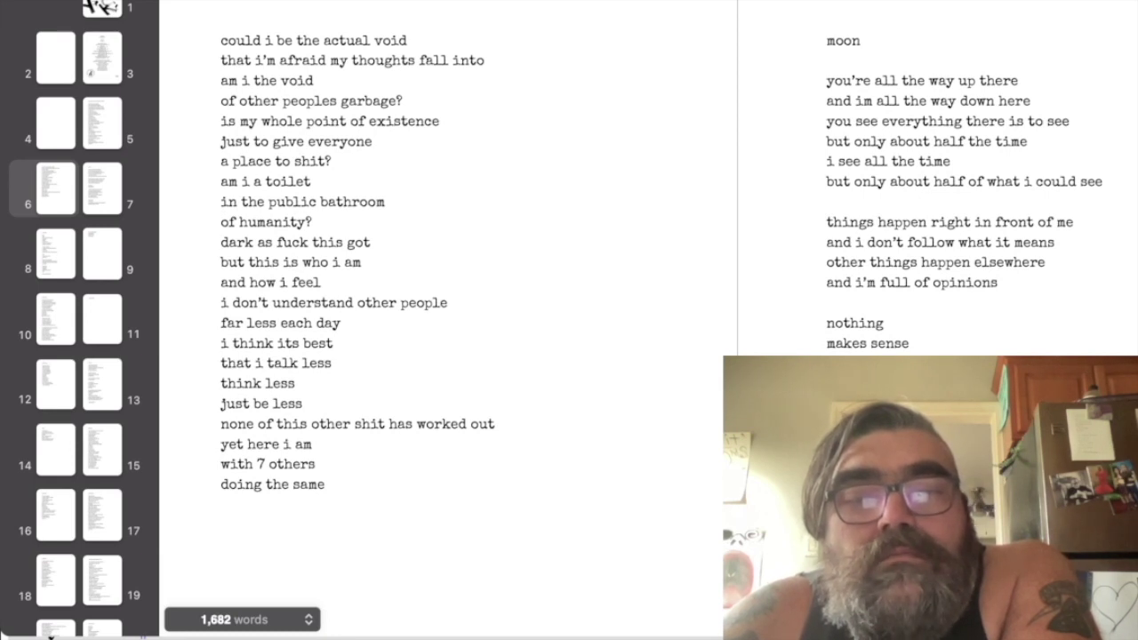
scroll(436, 320, up, 5)
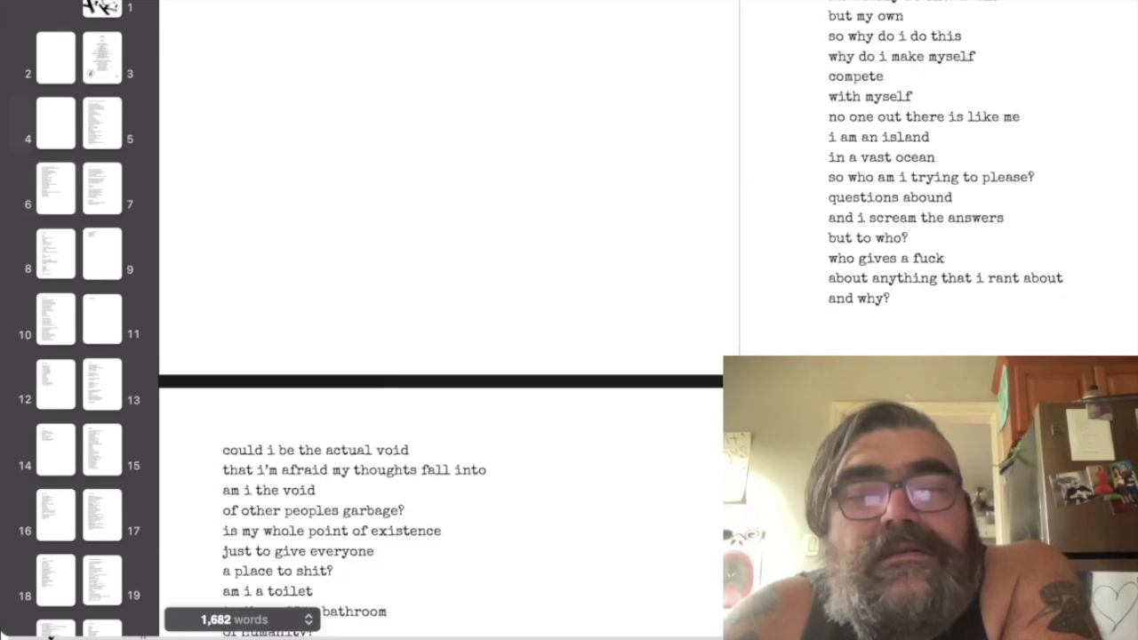
scroll(435, 320, up, 10)
scroll(436, 320, up, 1)
scroll(436, 320, up, 1)
scroll(436, 320, up, 8)
scroll(436, 320, up, 2)
scroll(436, 320, down, 5)
scroll(435, 320, down, 2)
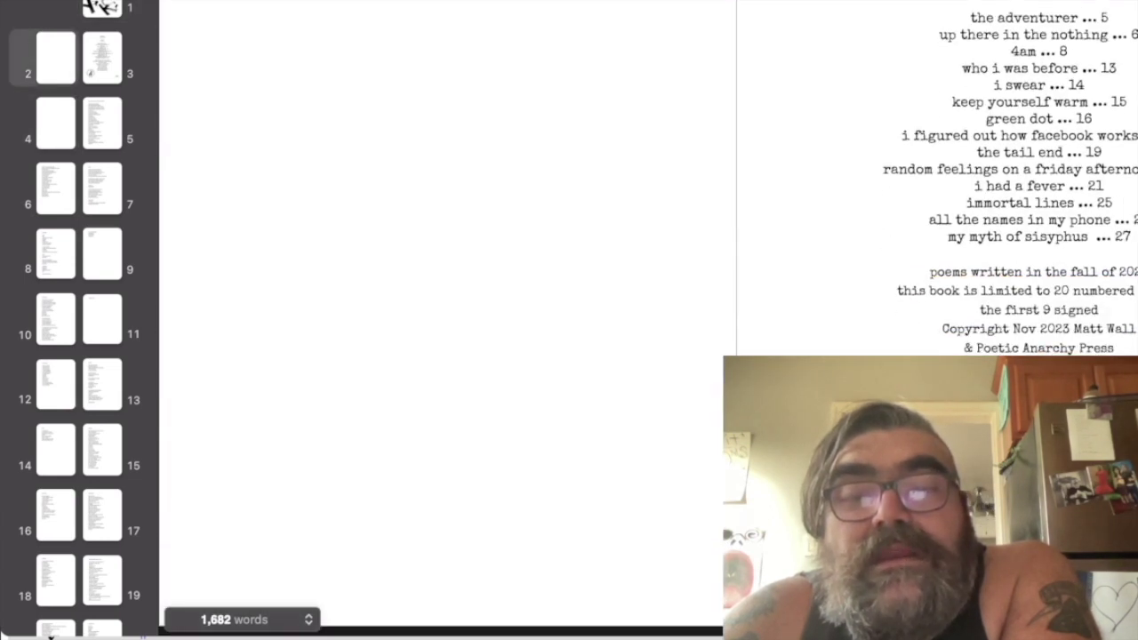
scroll(436, 320, up, 10)
scroll(436, 320, down, 1)
scroll(436, 320, down, 3)
scroll(435, 320, down, 5)
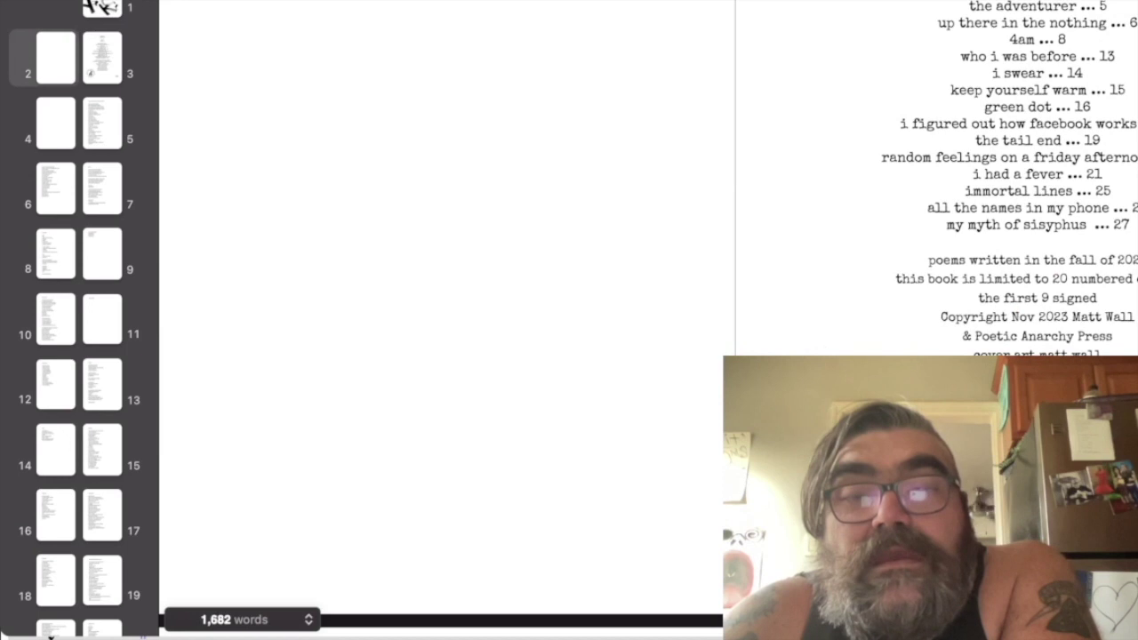
scroll(435, 320, up, 2)
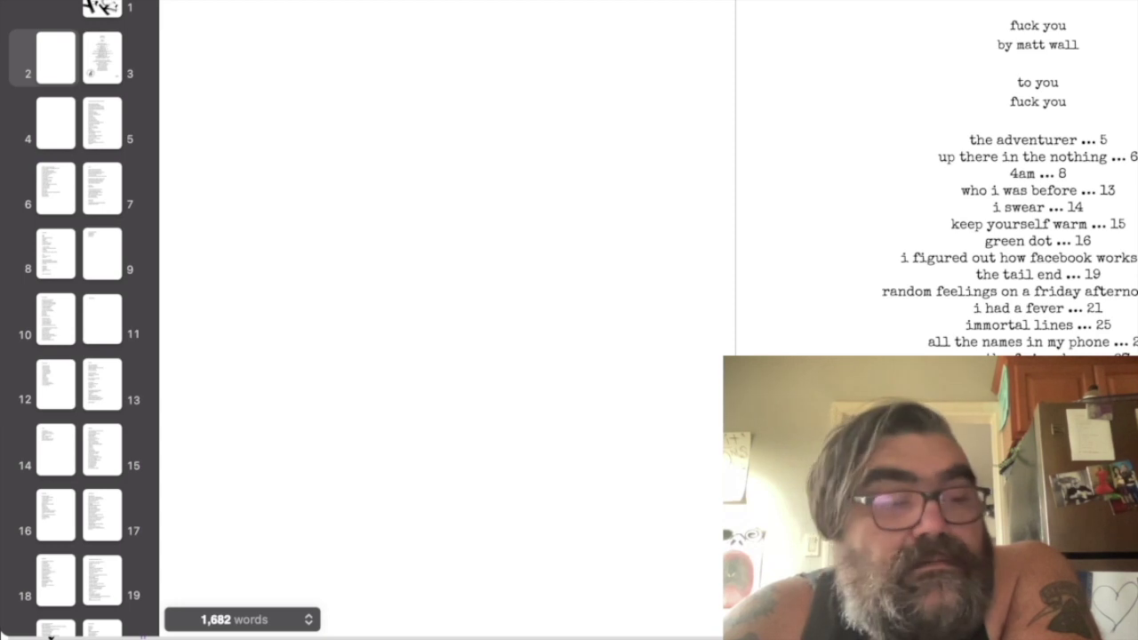
scroll(569, 267, right, 4)
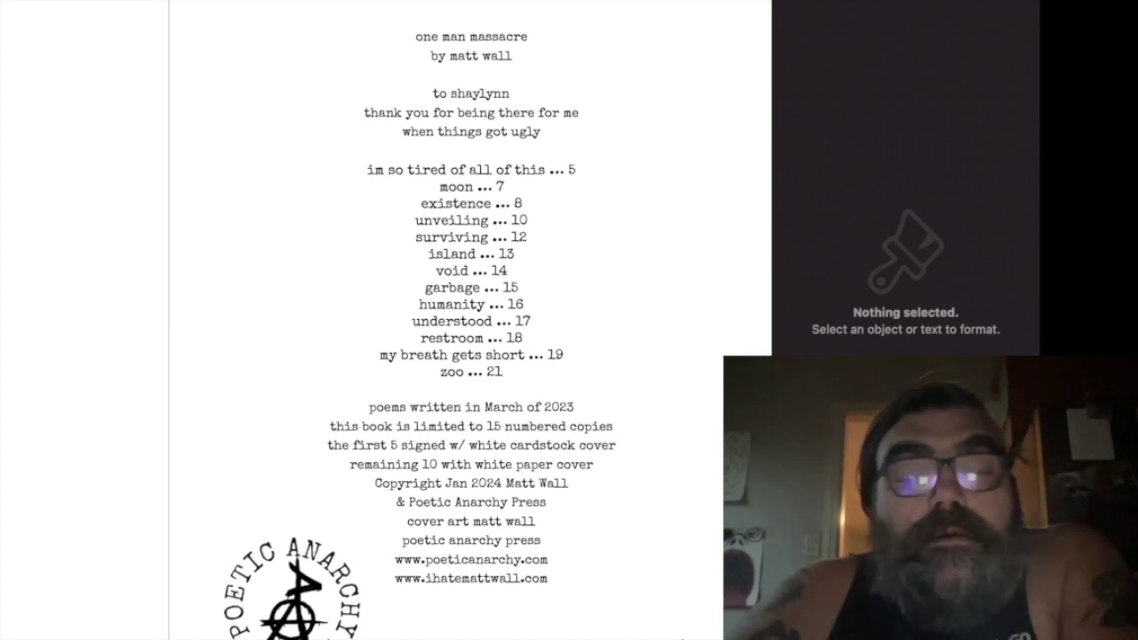
Scroll over the title page to review its dedication, contents, 15-copy notes and '/15' mark
scroll(471, 320, up, 10)
scroll(471, 356, down, 3)
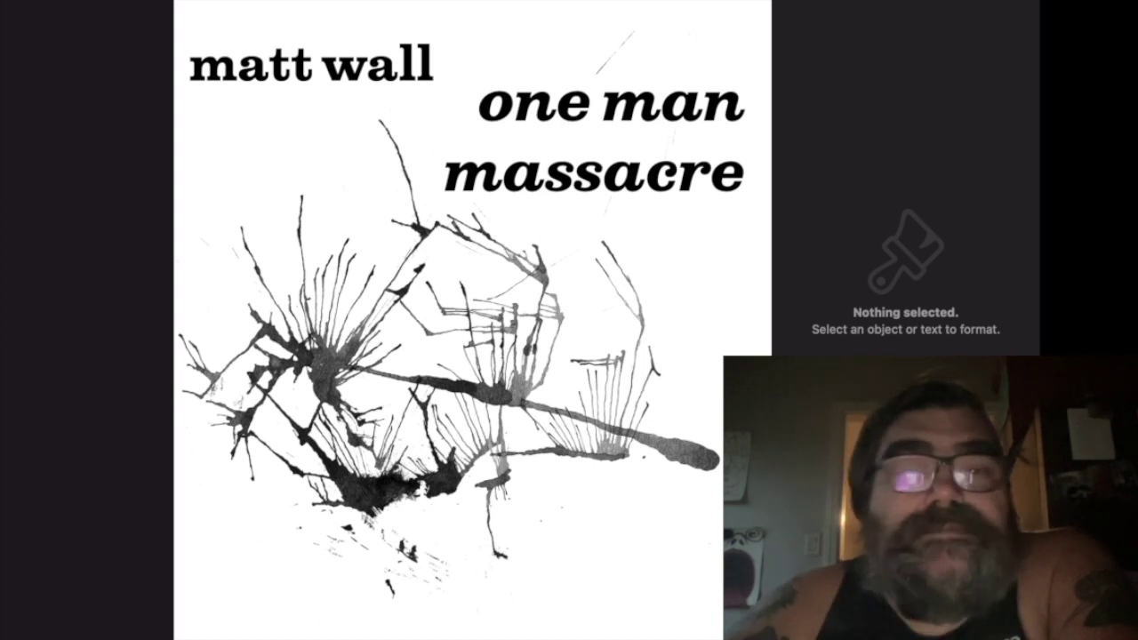
scroll(450, 302, down, 1)
scroll(450, 303, down, 10)
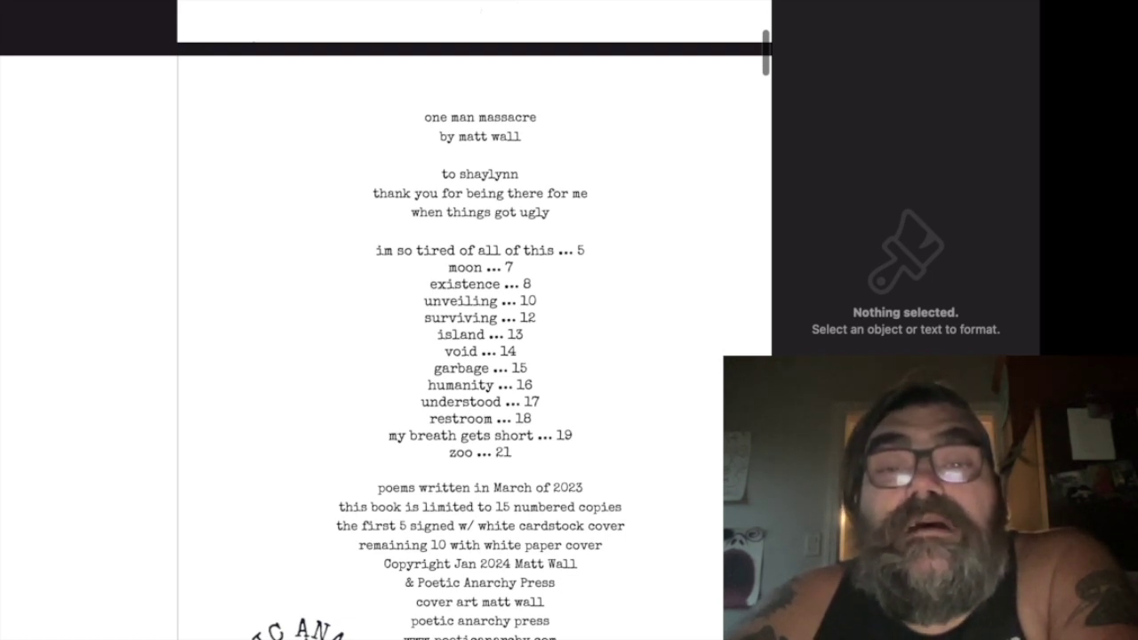
scroll(474, 320, down, 4)
scroll(474, 320, up, 1)
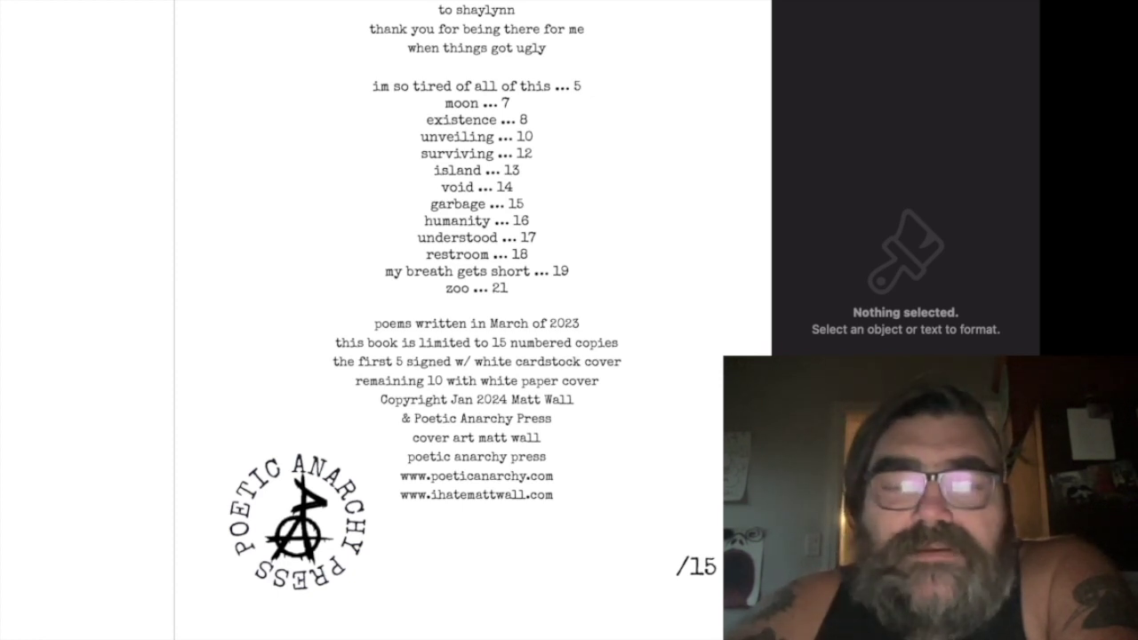
Scroll down through the poems to check them, then back up toward the start
scroll(382, 321, down, 5)
scroll(387, 320, down, 5)
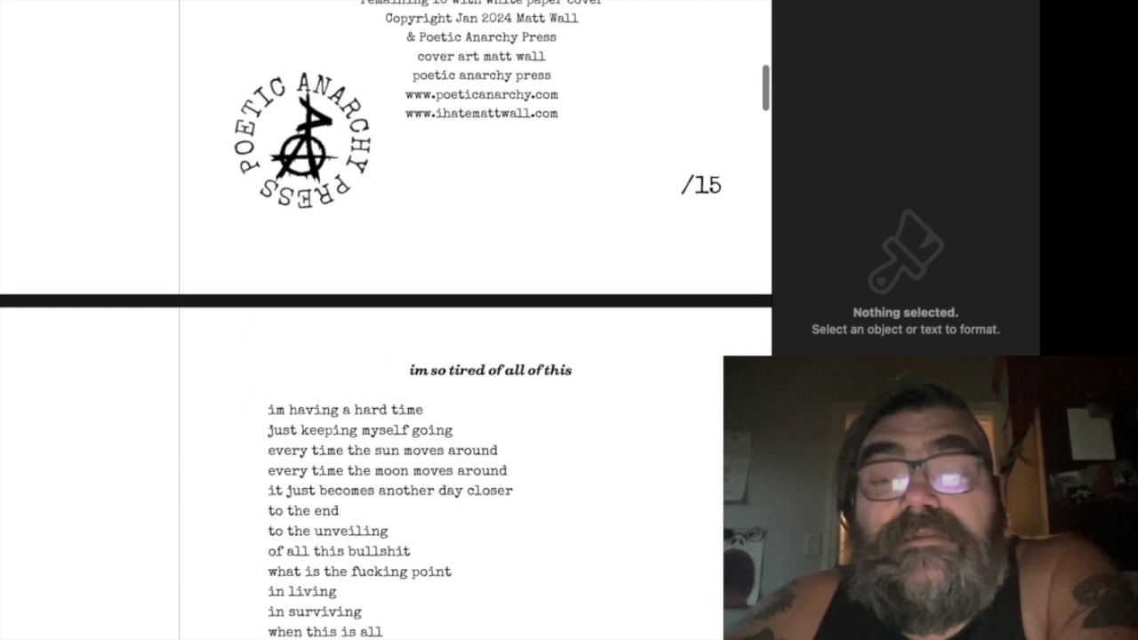
scroll(387, 320, down, 3)
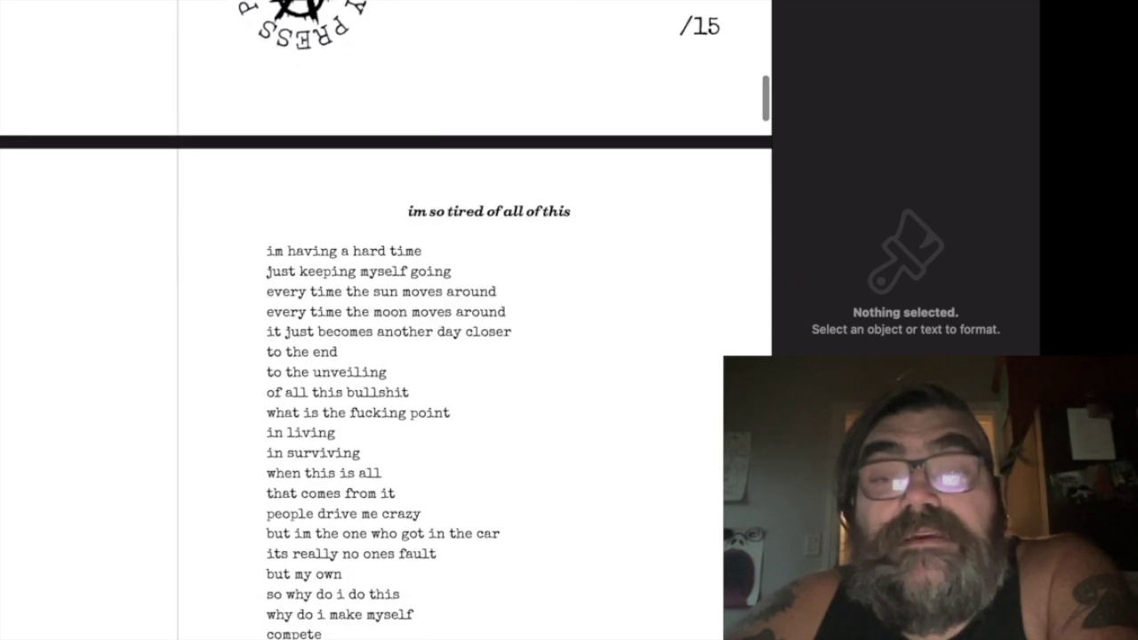
scroll(387, 320, down, 1)
scroll(387, 321, down, 5)
scroll(387, 320, down, 10)
scroll(387, 321, down, 3)
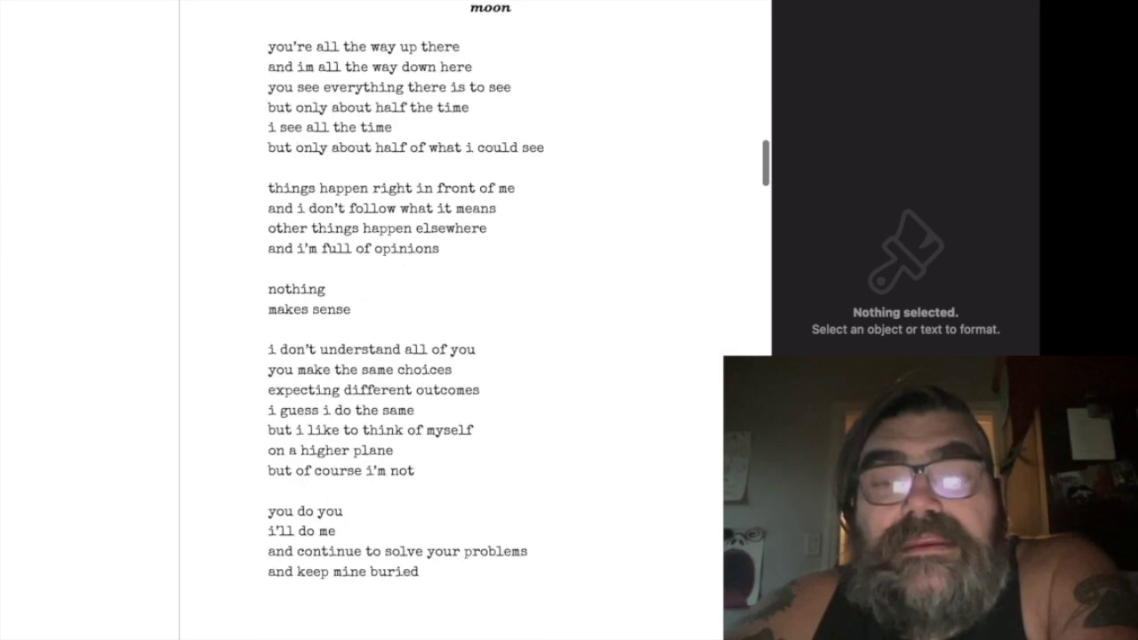
scroll(387, 320, down, 10)
scroll(386, 320, down, 10)
scroll(387, 321, down, 10)
scroll(386, 320, down, 10)
scroll(387, 321, up, 10)
scroll(387, 320, up, 10)
scroll(387, 320, up, 5)
scroll(387, 320, down, 10)
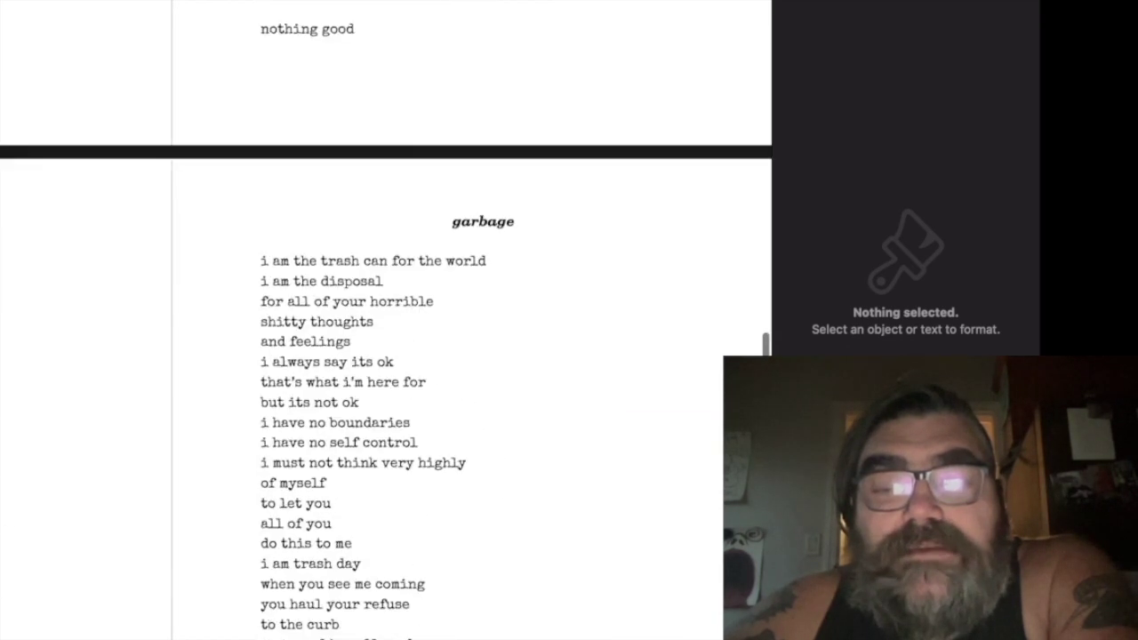
scroll(387, 320, up, 10)
scroll(386, 320, up, 10)
scroll(387, 320, up, 15)
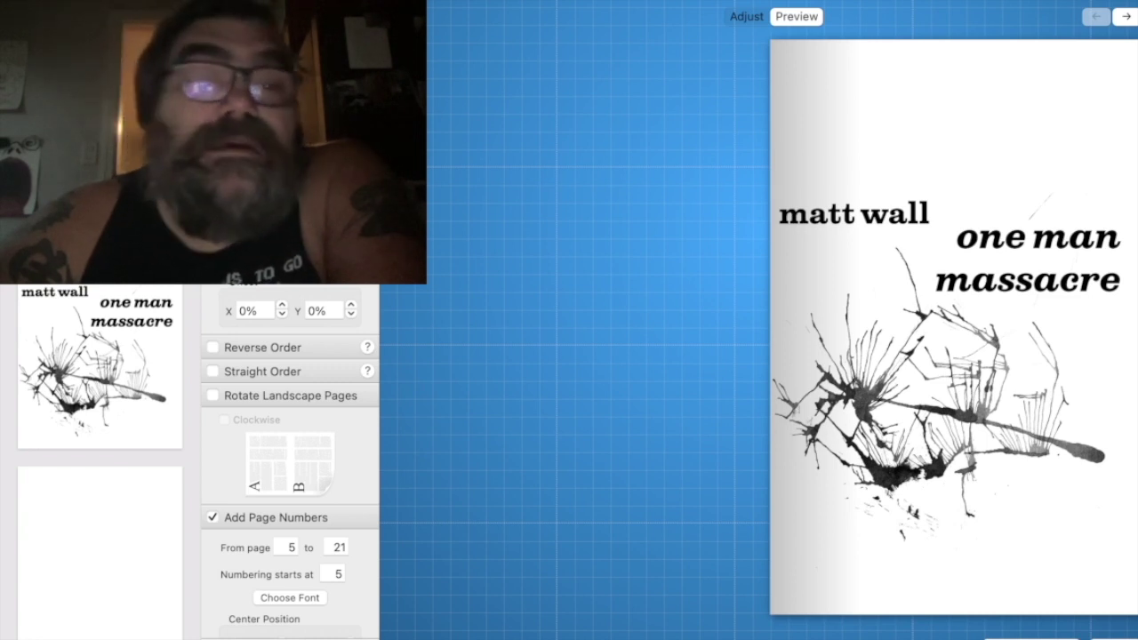
Flip the booklet preview from the cover past the contents page to pages 10–11
key(super+Tab)
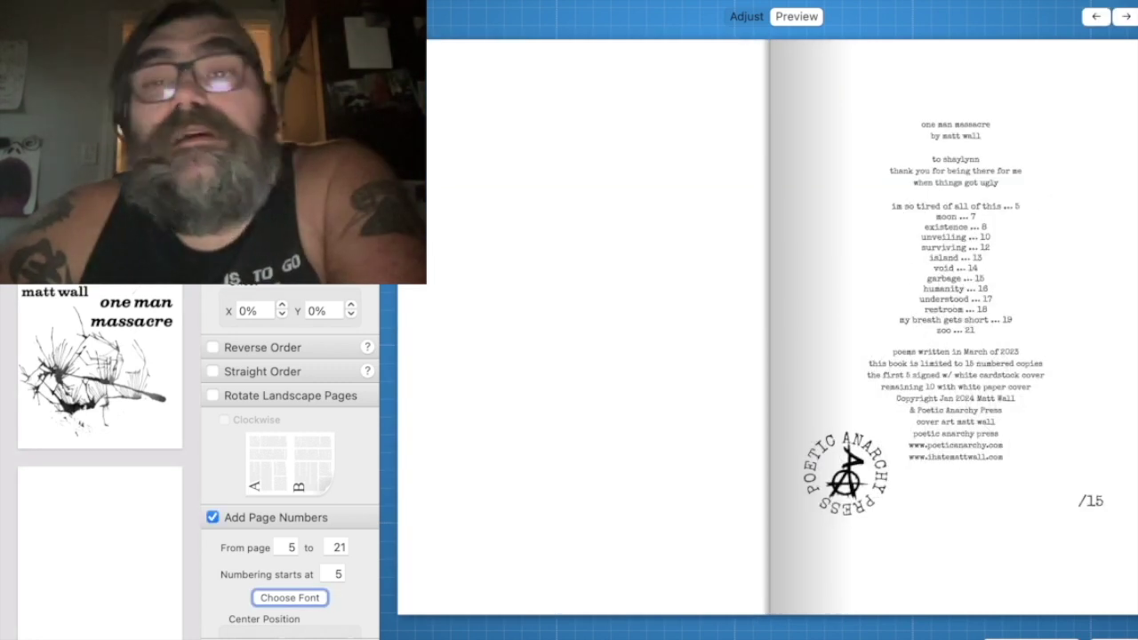
click(1125, 16)
click(1126, 16)
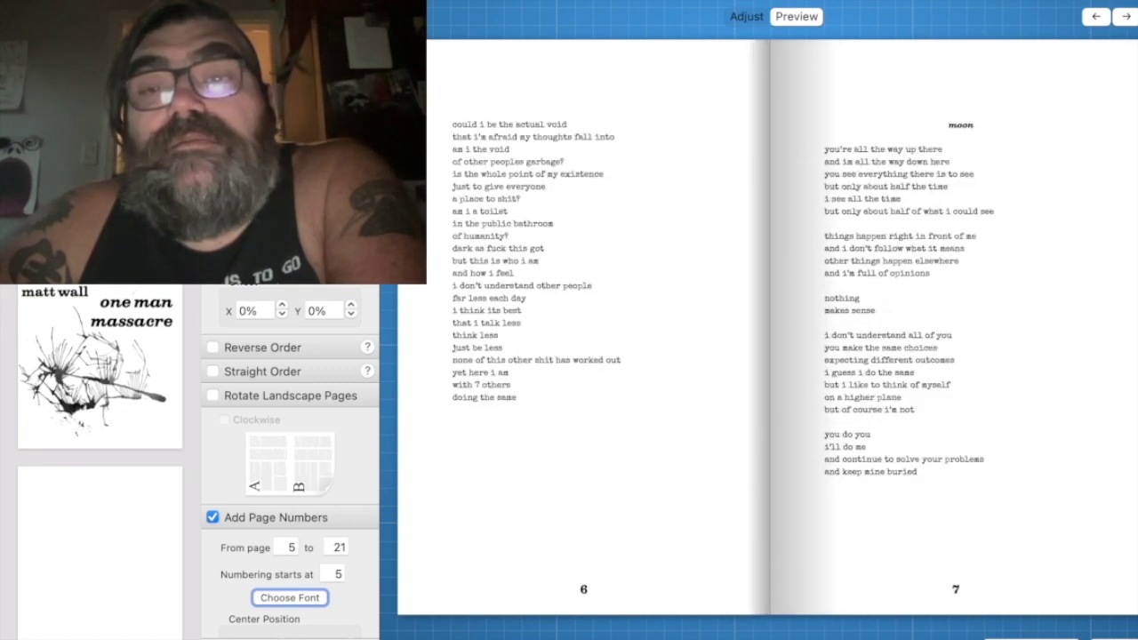
click(1126, 16)
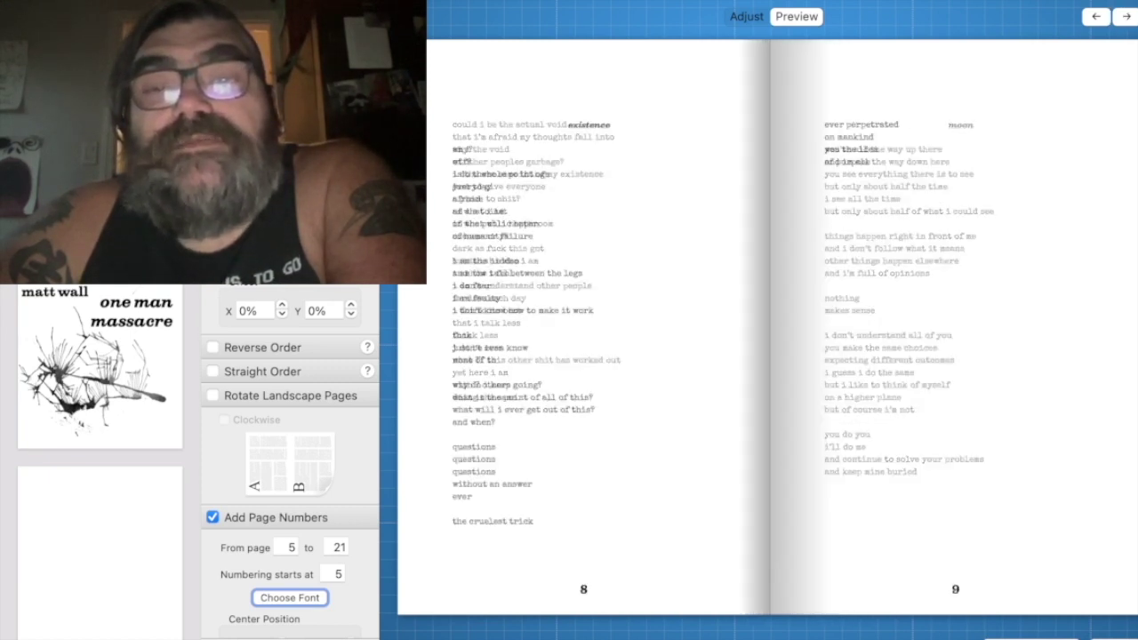
click(1126, 16)
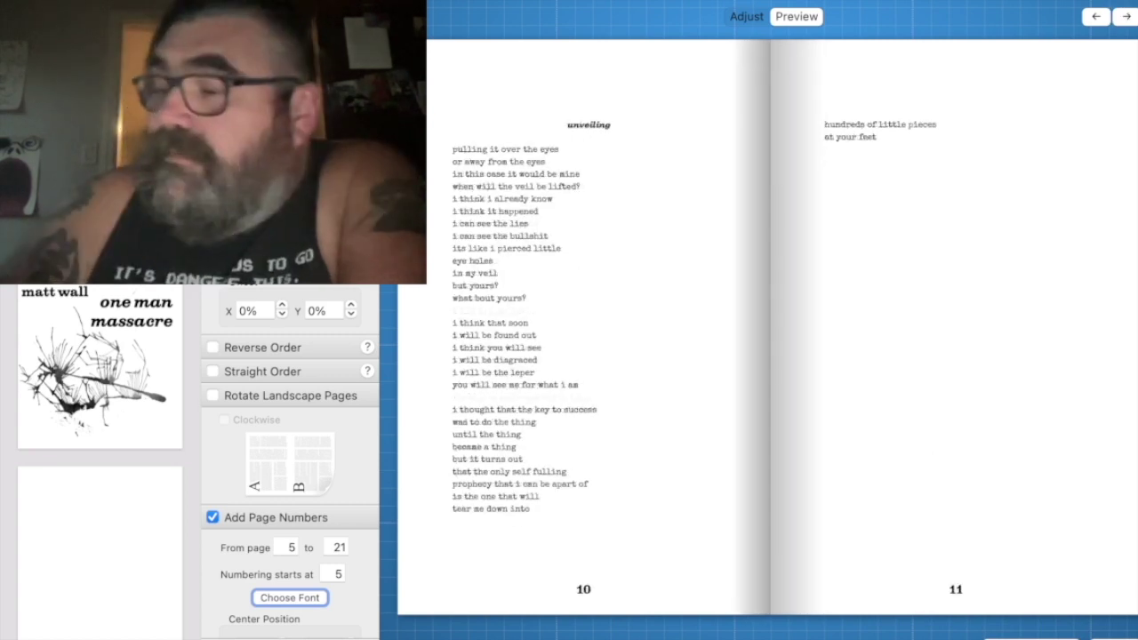
Continue through spreads 14–15, 18–19 and 20–21 to the thank-you page and Poetic Anarchy Press back cover
click(1126, 16)
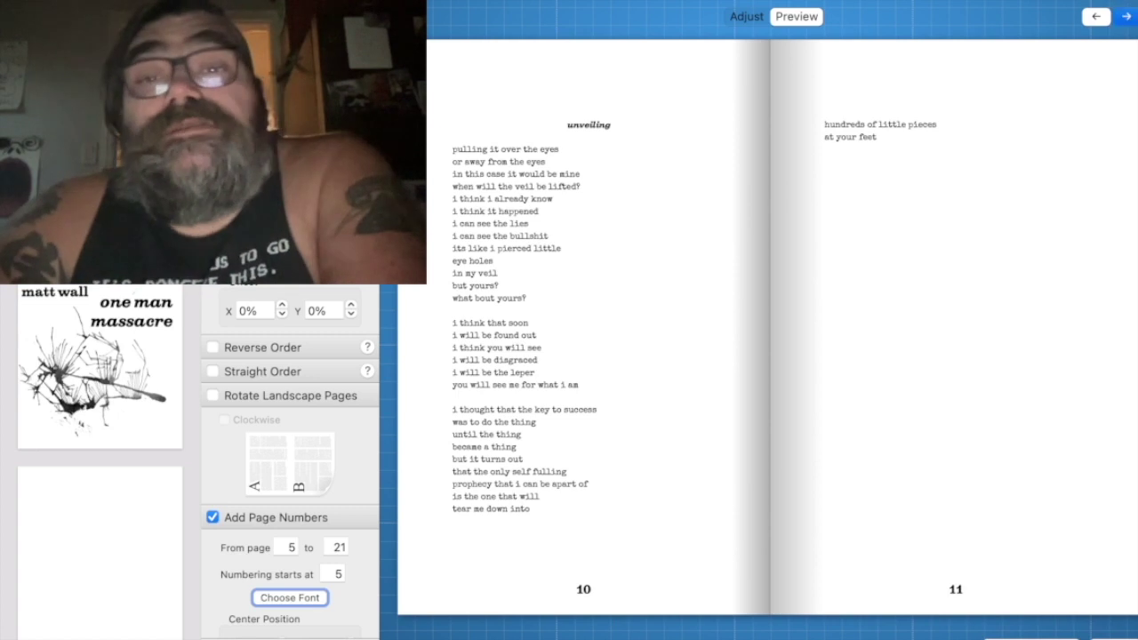
click(1126, 16)
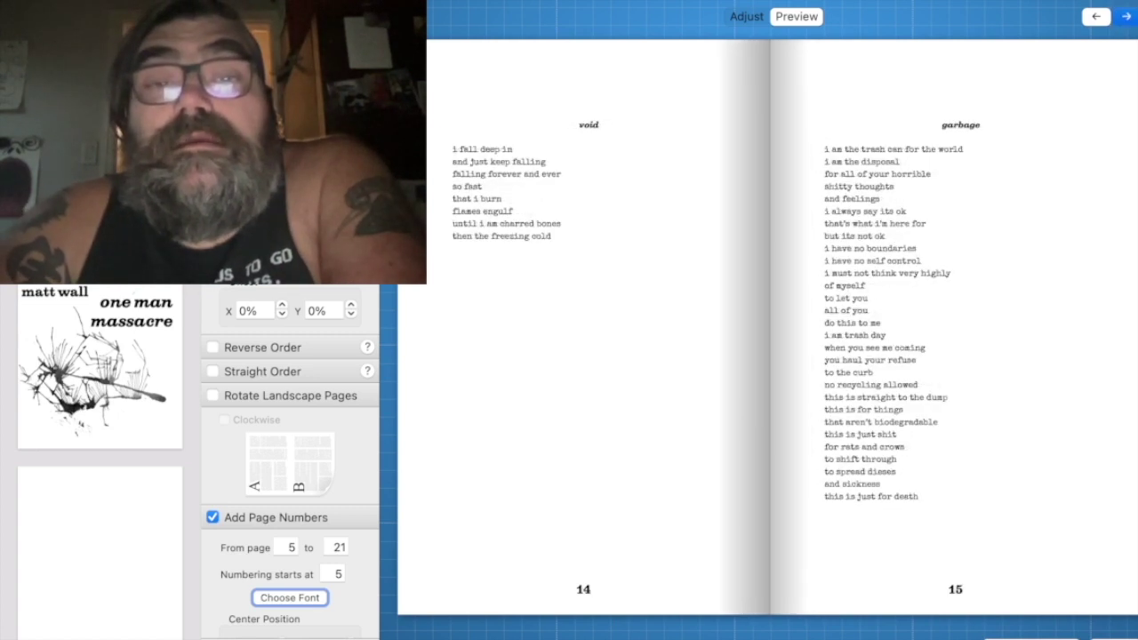
click(1126, 16)
click(1126, 16)
click(1126, 16)
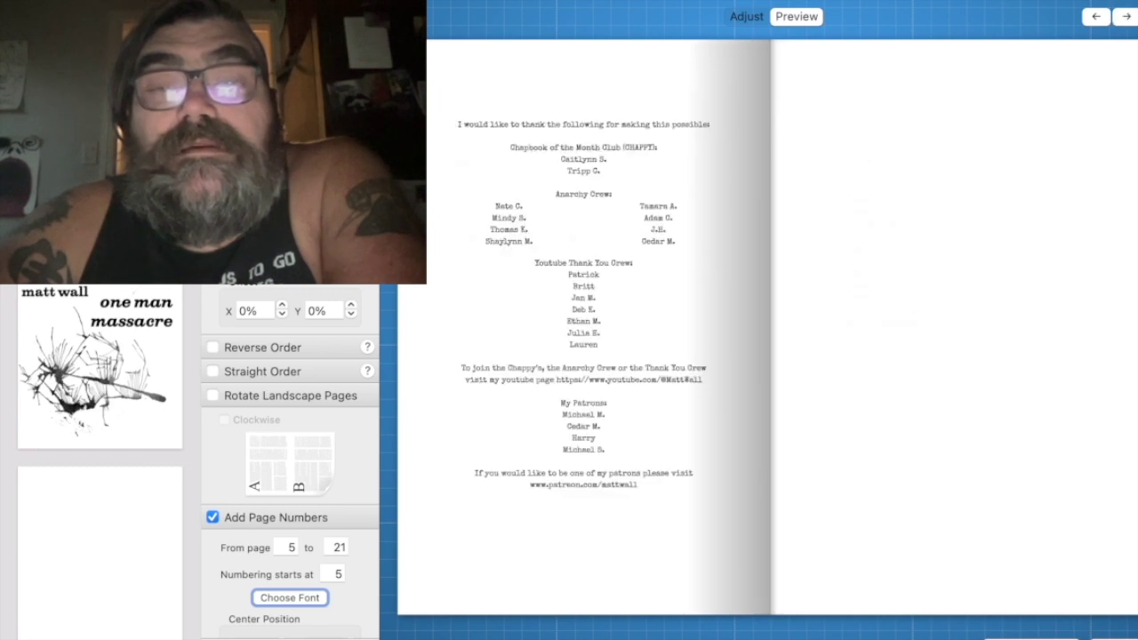
click(1126, 16)
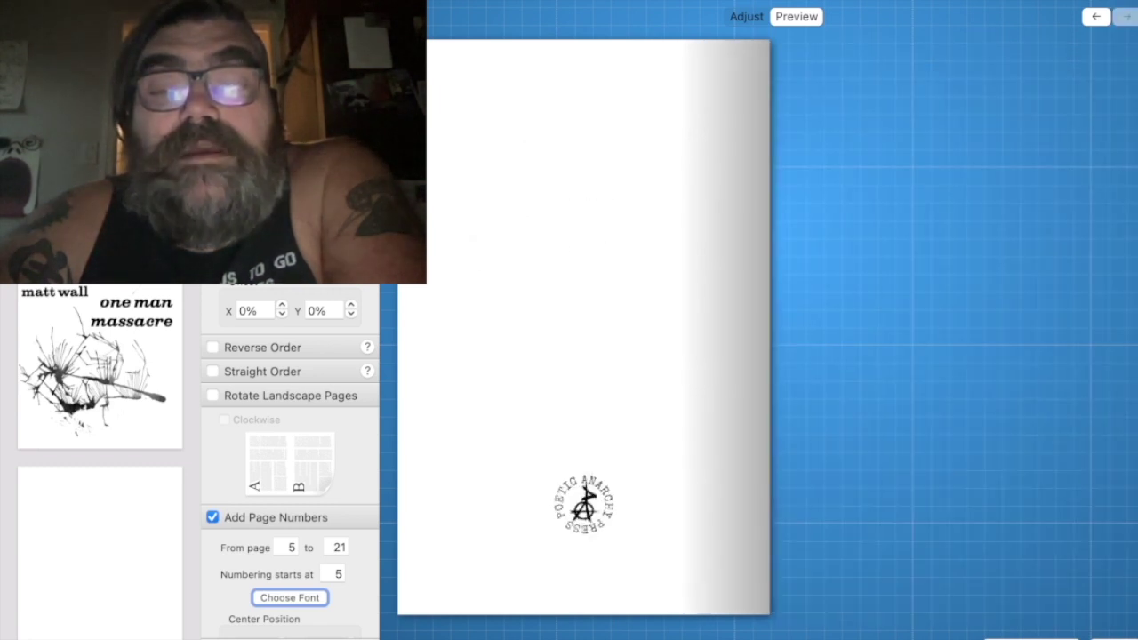